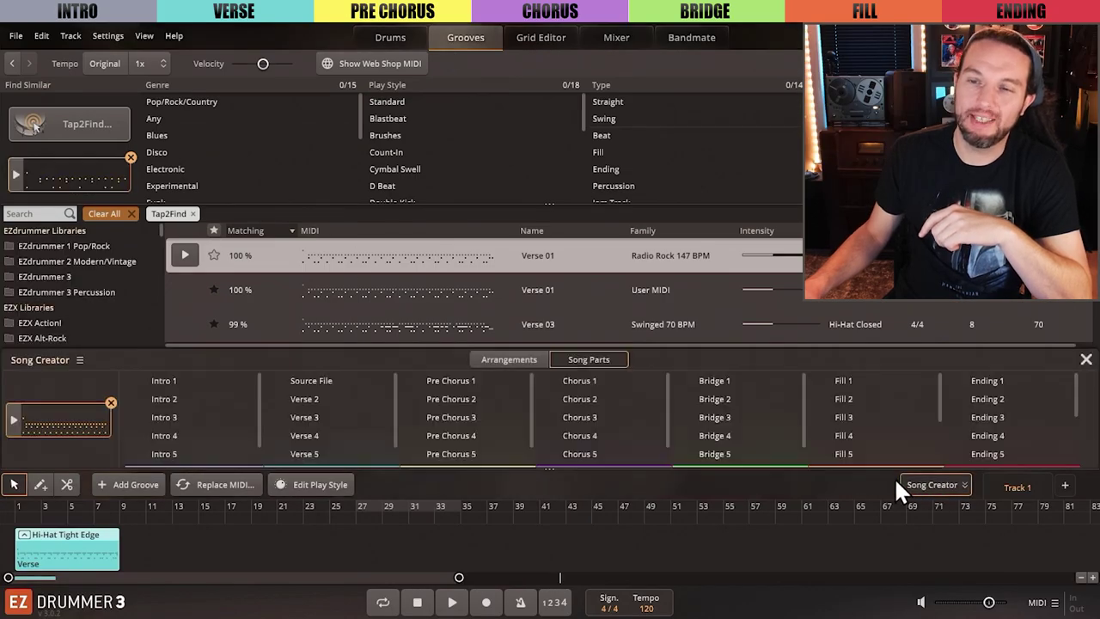
Place the ABCABC Short arrangement on the song track, then remove its parts again
click(178, 457)
drag(179, 456, 262, 540)
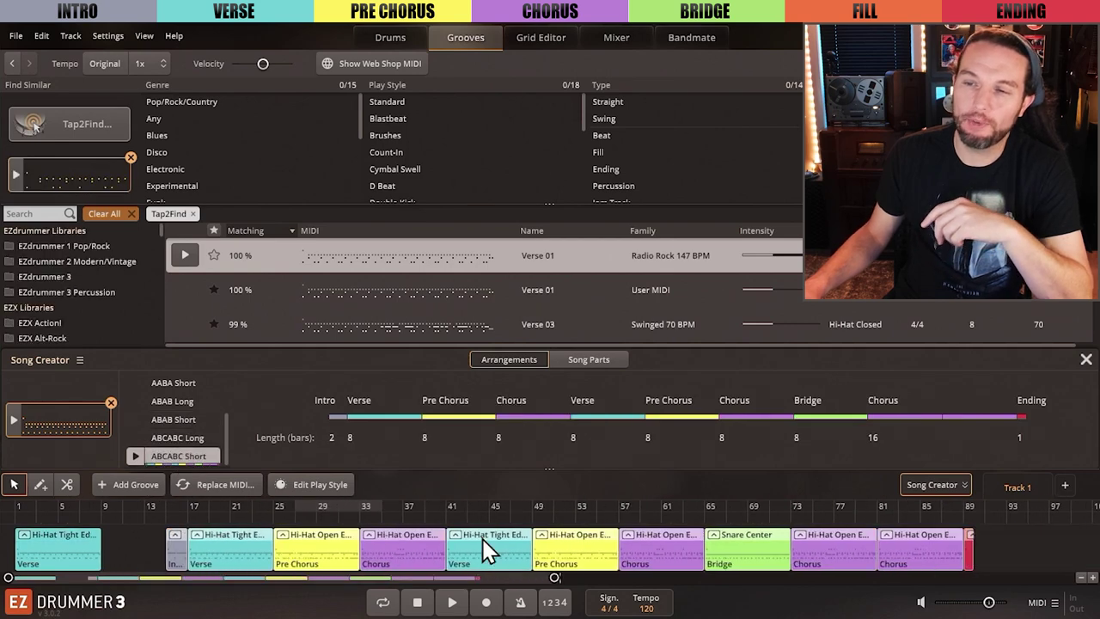
right_click(652, 552)
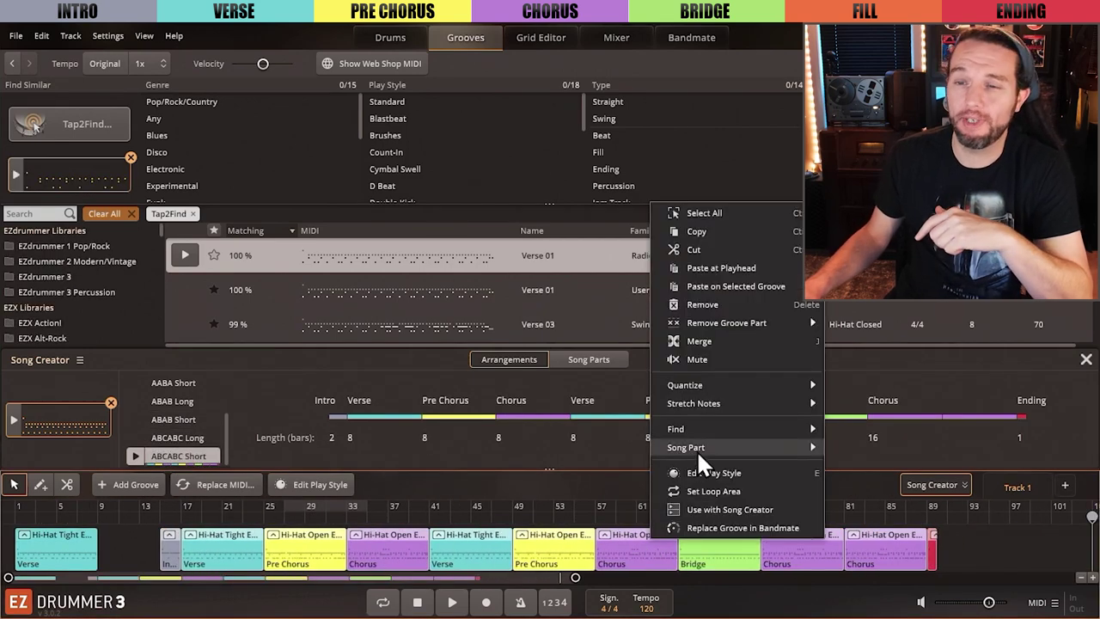
click(698, 305)
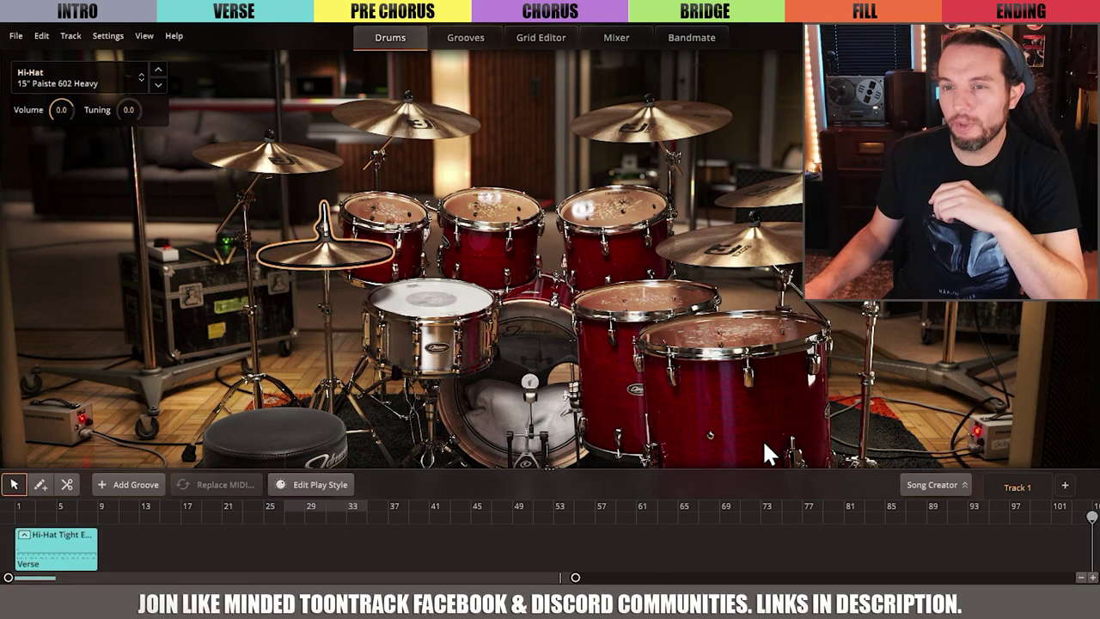
Toggle Song Creator, then tap two crash hits in Tap2Find to list matching grooves
click(936, 484)
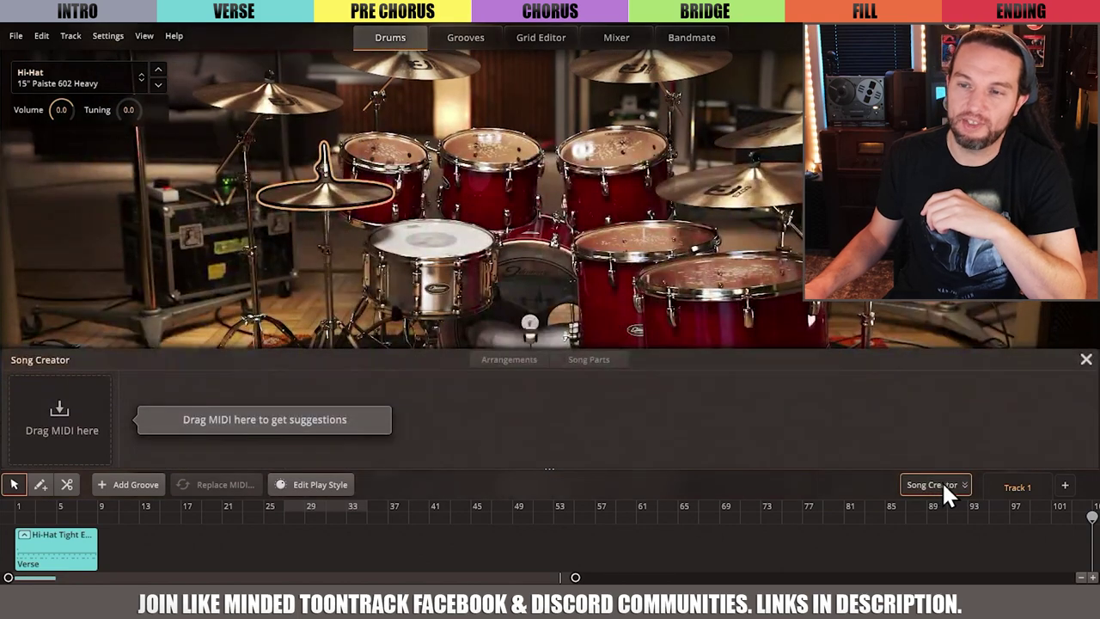
click(928, 485)
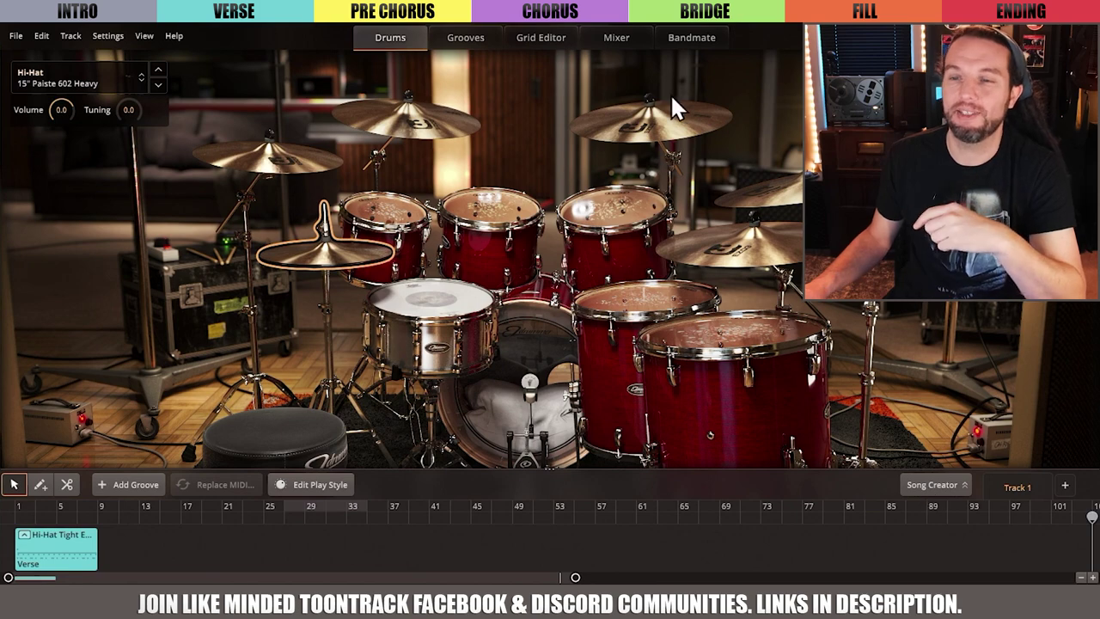
click(465, 37)
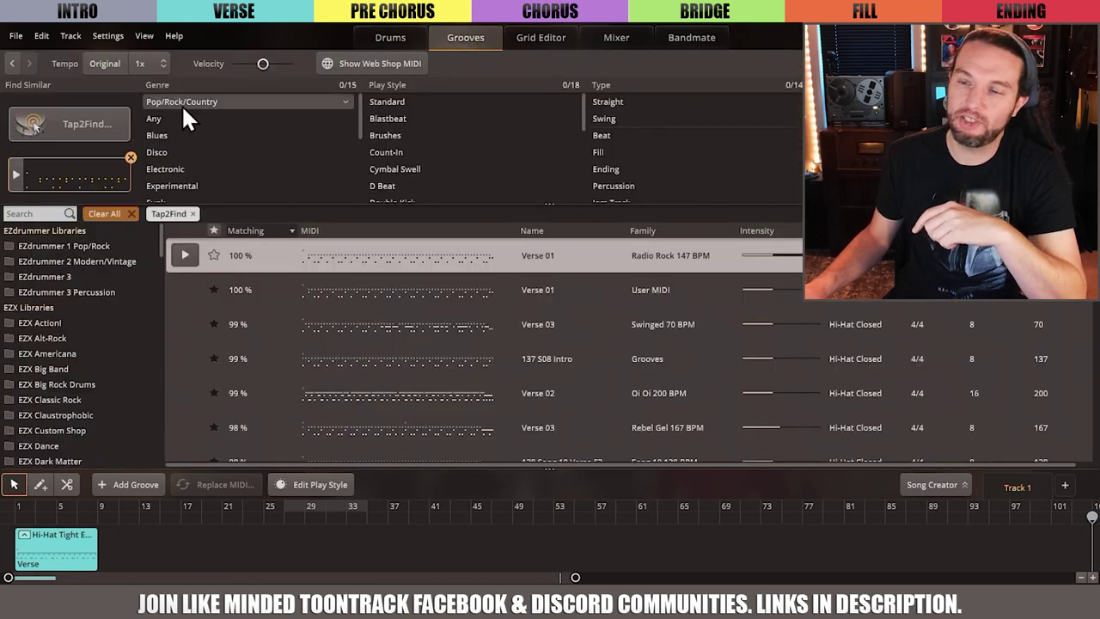
click(79, 125)
click(469, 516)
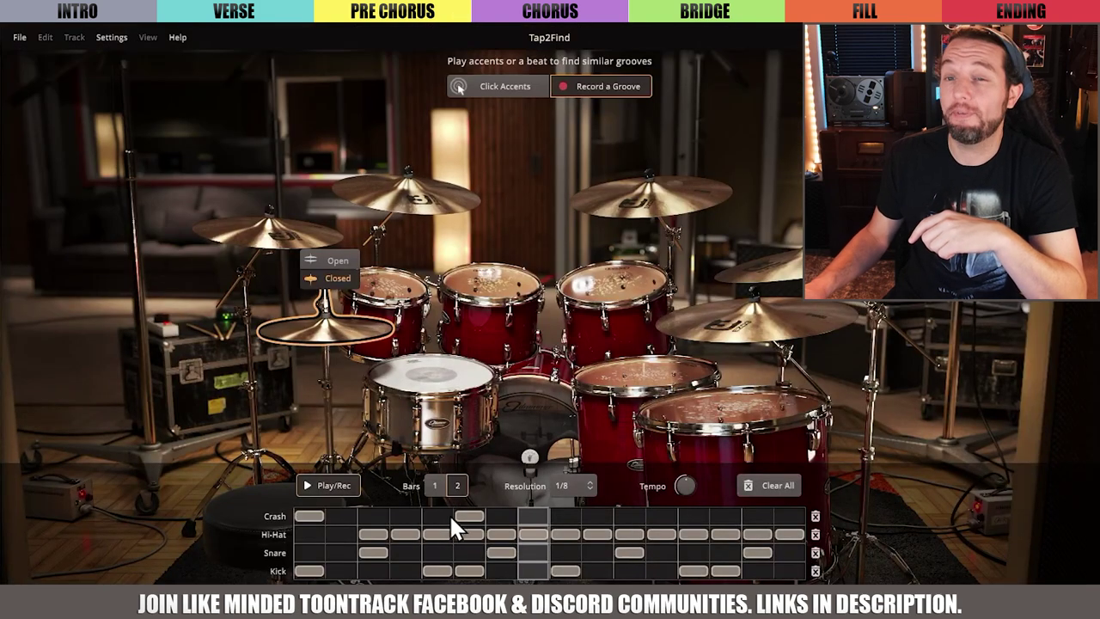
click(373, 516)
click(1080, 38)
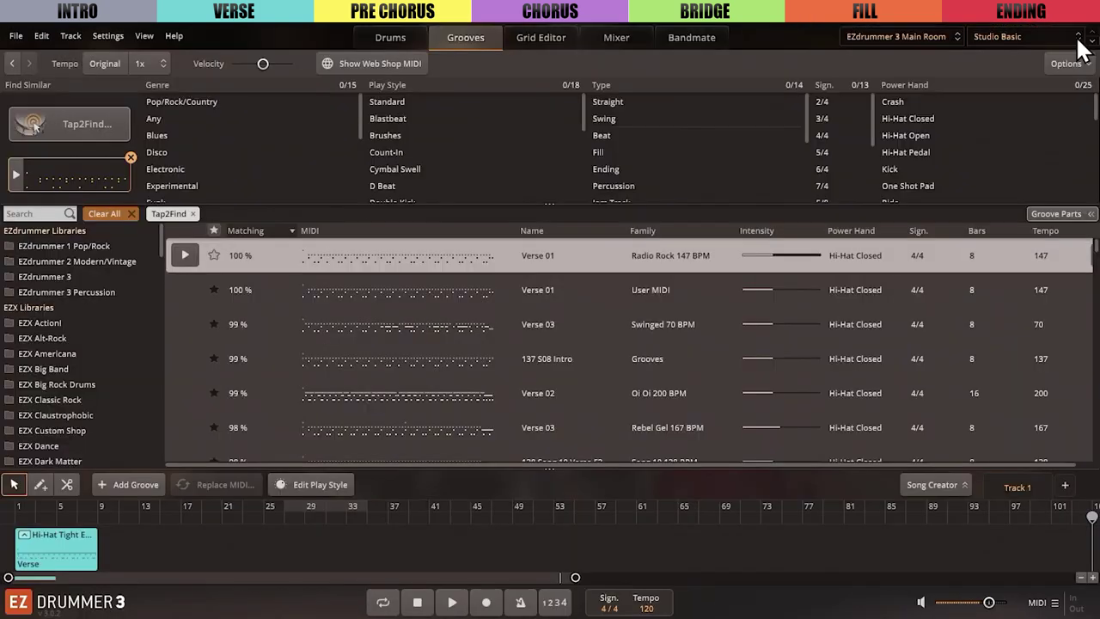
Look at Edit Play Style for the Verse clip and the Grid Editor, then bring up Bandmate
click(32, 540)
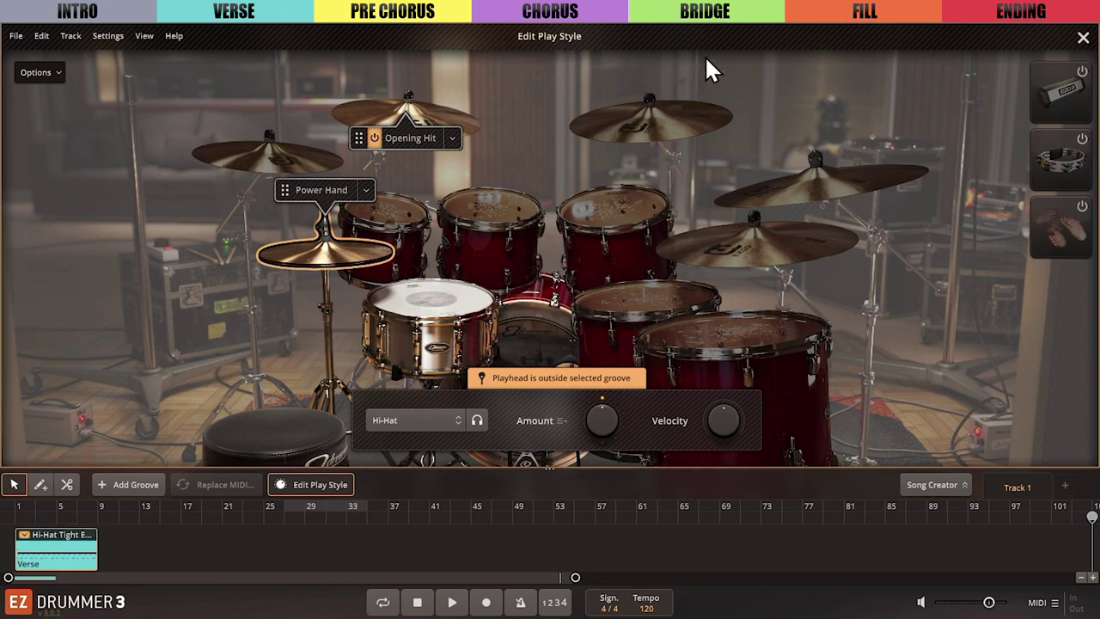
click(1082, 39)
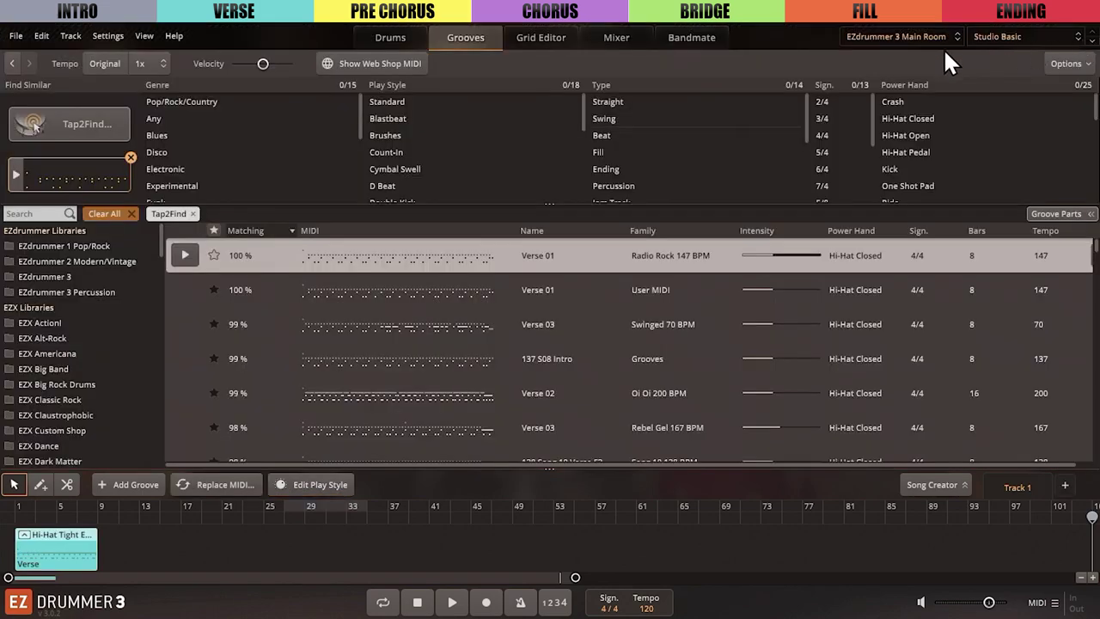
click(548, 42)
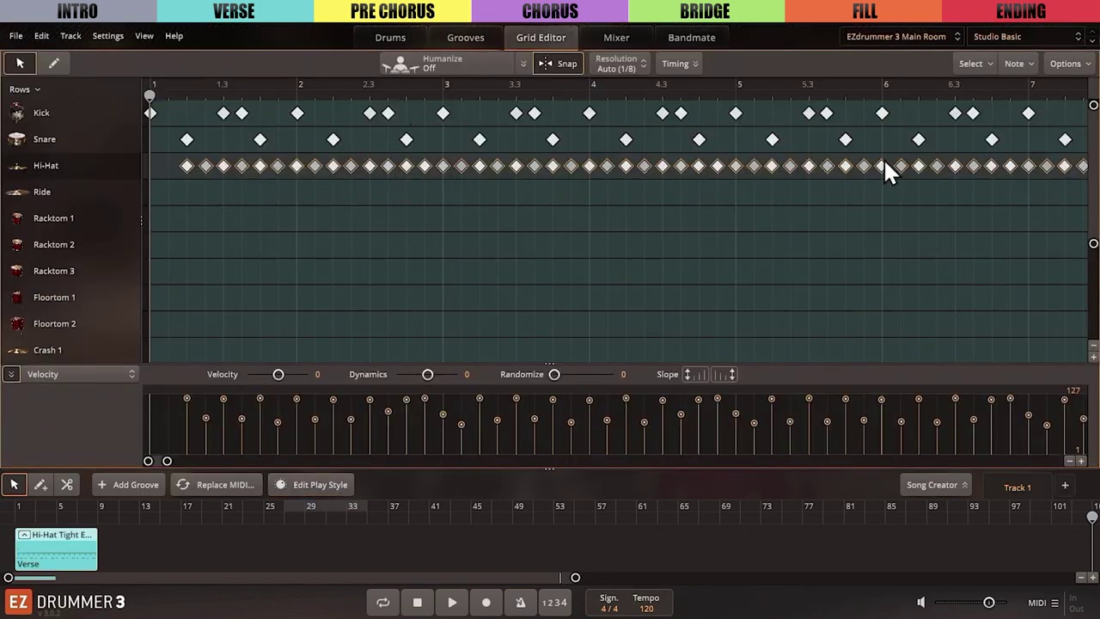
click(692, 37)
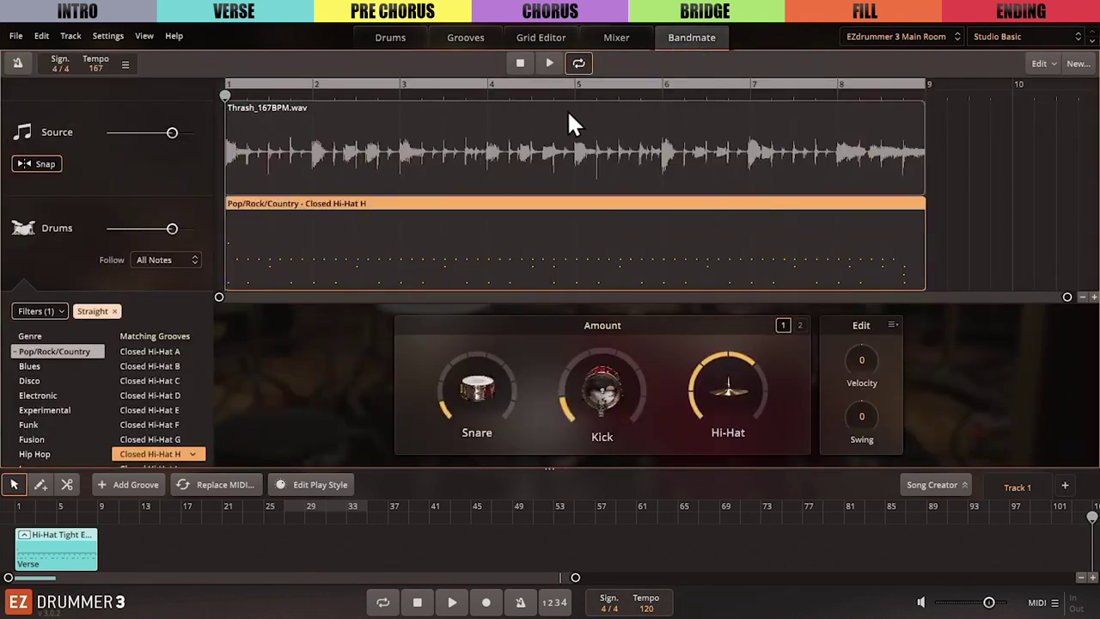
Inspect the actions menus for the Bandmate, Closed Hi-Hat A and Closed Hi-Hat H grooves
click(1048, 64)
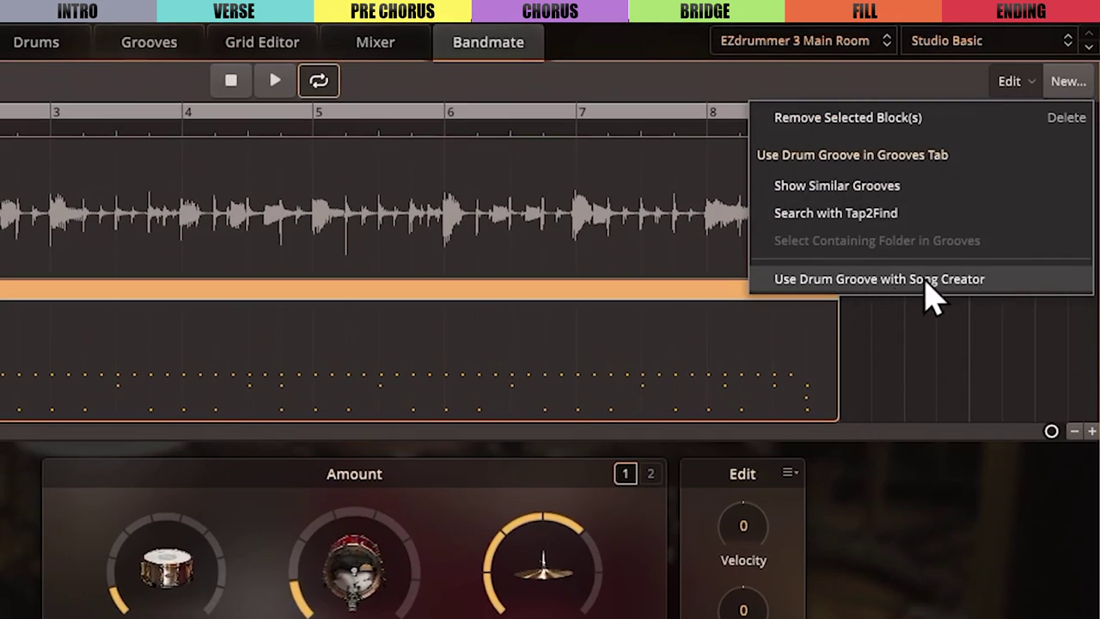
right_click(705, 325)
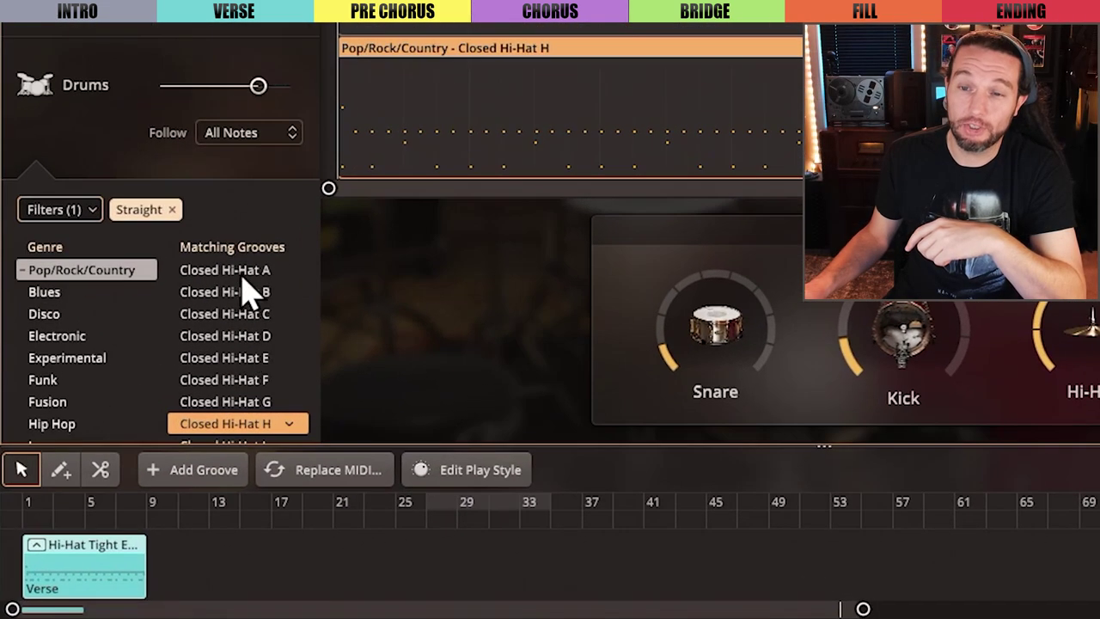
right_click(161, 351)
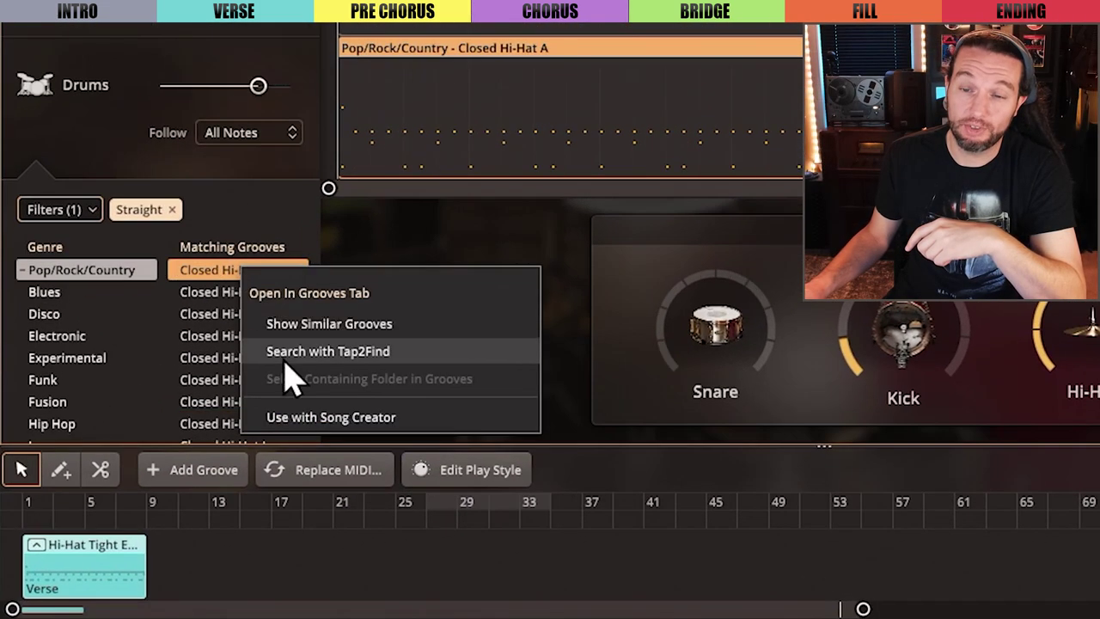
right_click(209, 419)
click(467, 363)
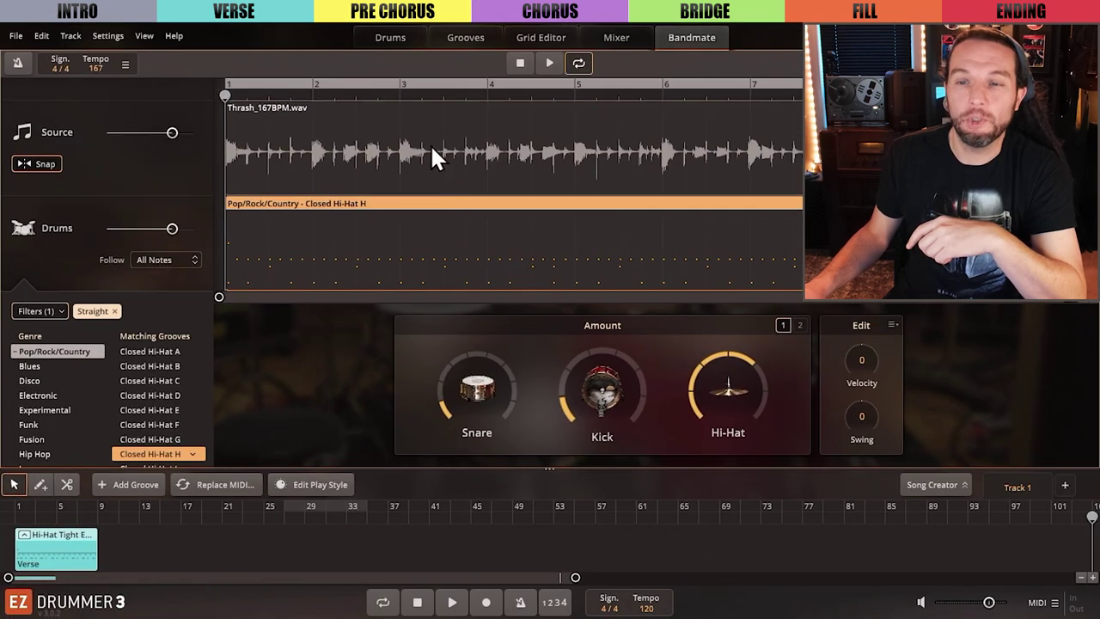
Back in the Grooves tab, check the actions menus for Verse 01 and the Verse track clip
click(474, 38)
right_click(423, 256)
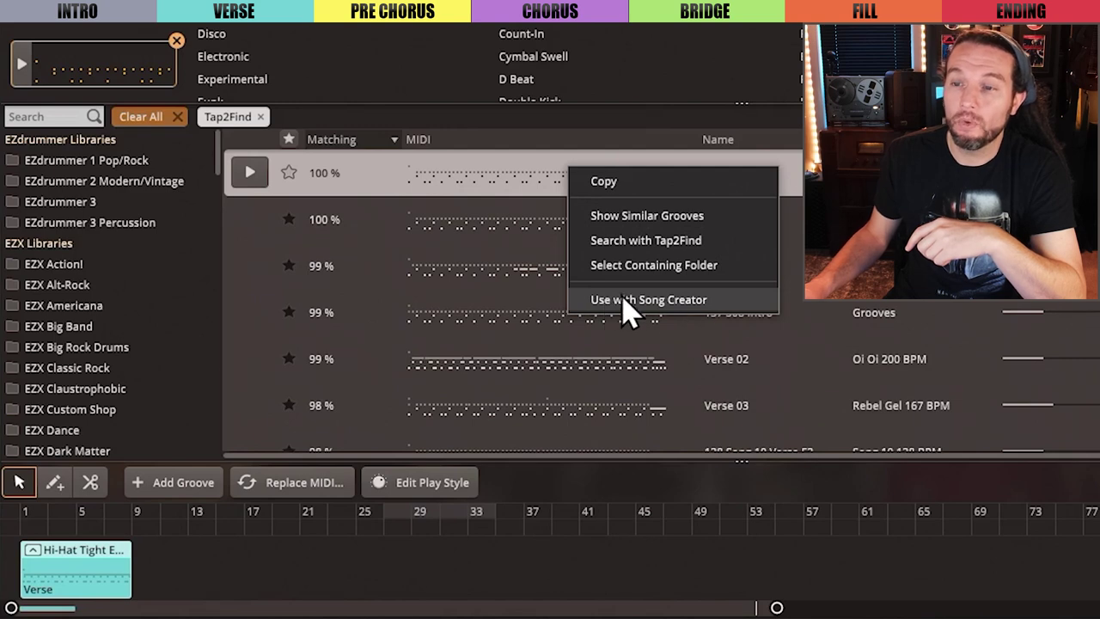
right_click(86, 574)
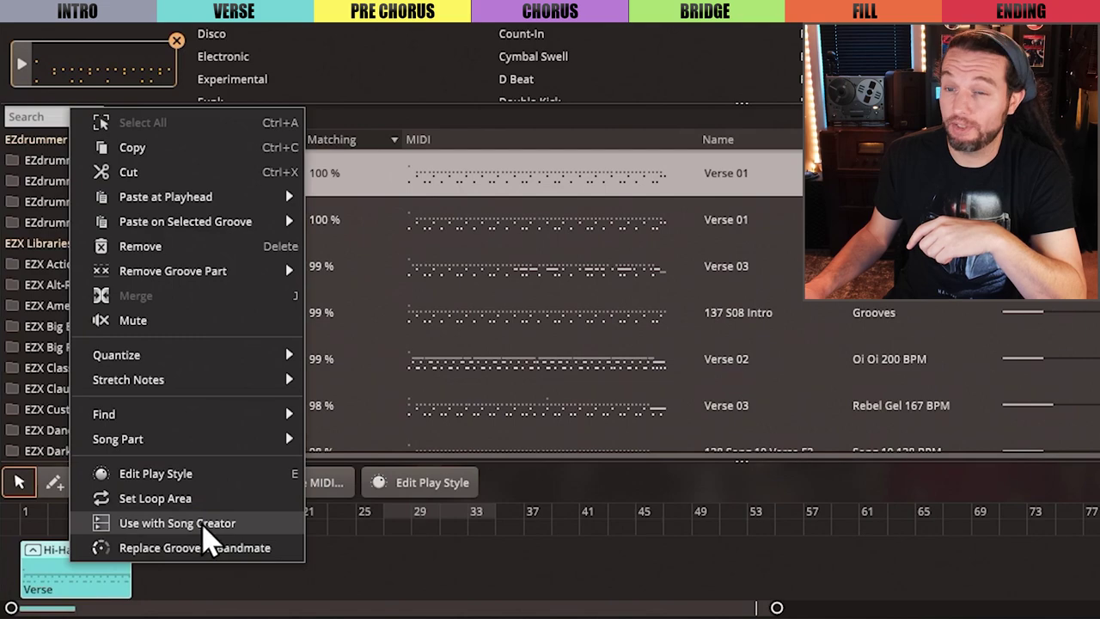
click(357, 586)
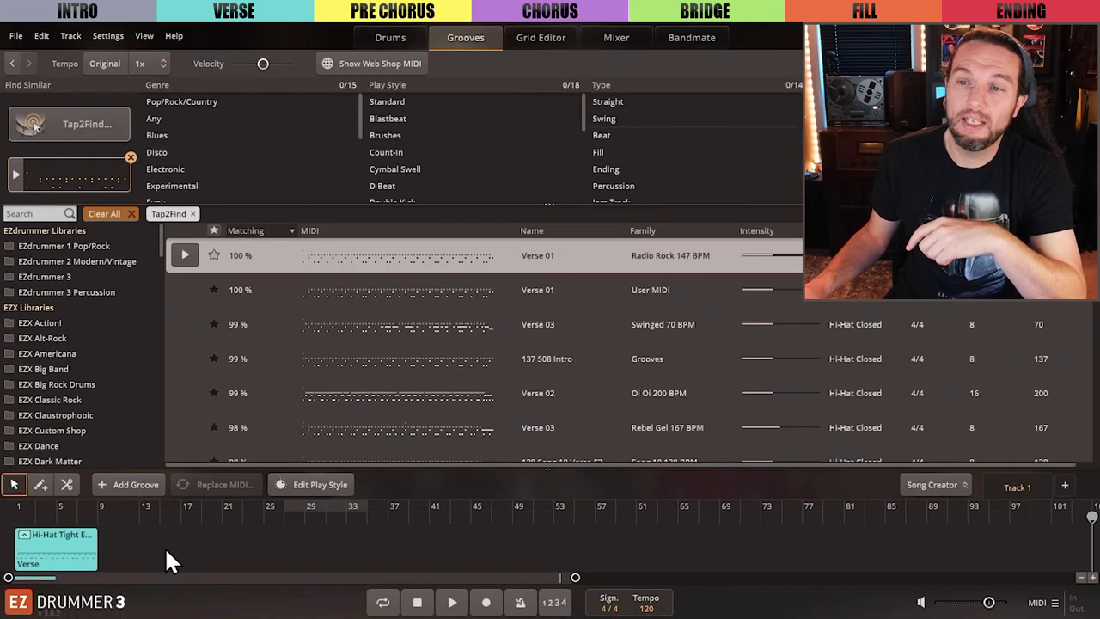
Drag the Verse 01 groove from the Grooves list into Song Creator's Drag MIDI area
drag(90, 563, 573, 542)
drag(475, 531, 80, 543)
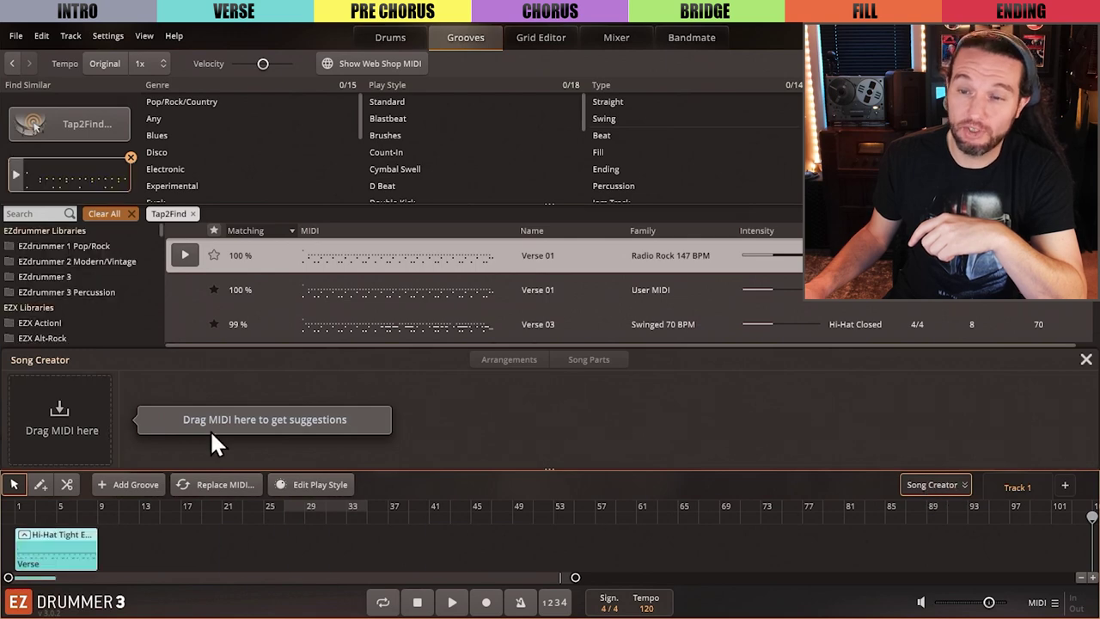
drag(325, 256, 482, 260)
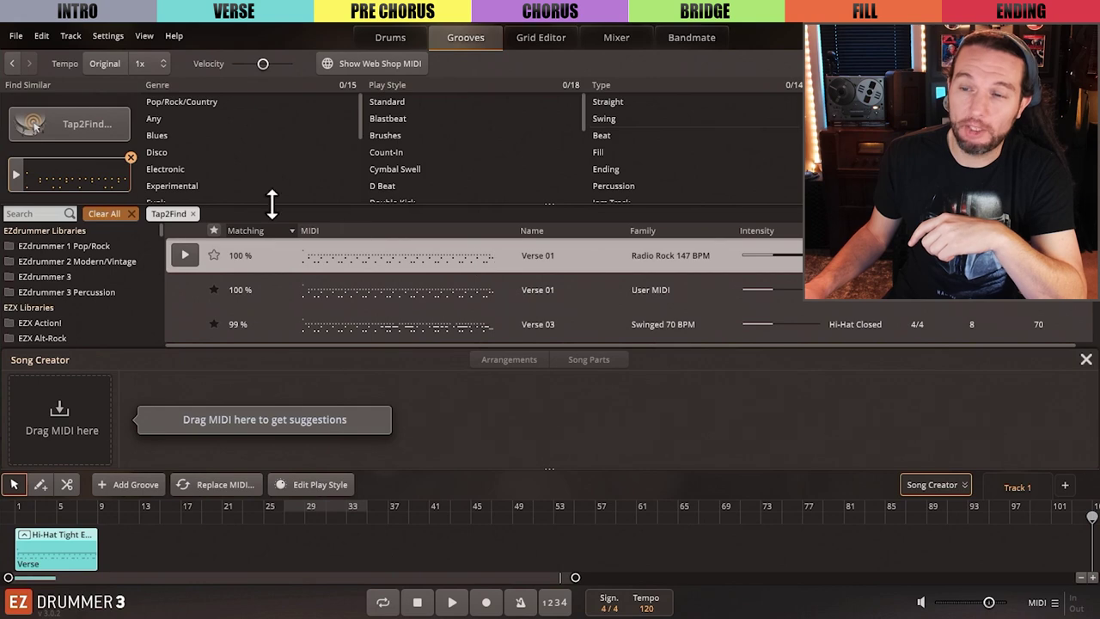
drag(70, 171, 80, 177)
drag(495, 322, 930, 487)
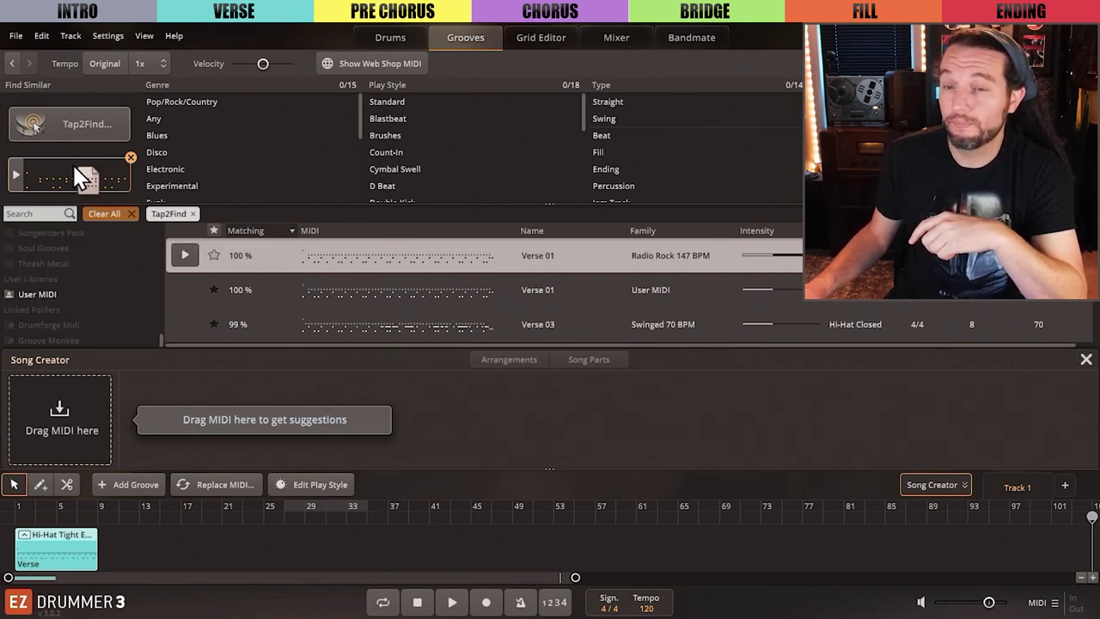
drag(72, 165, 70, 163)
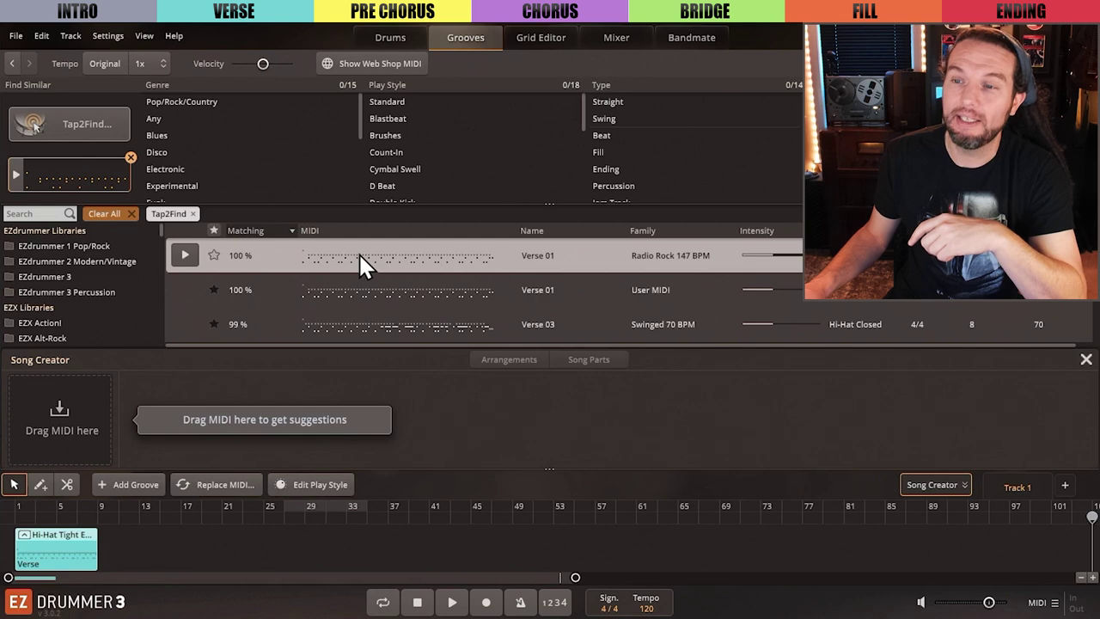
drag(359, 253, 931, 483)
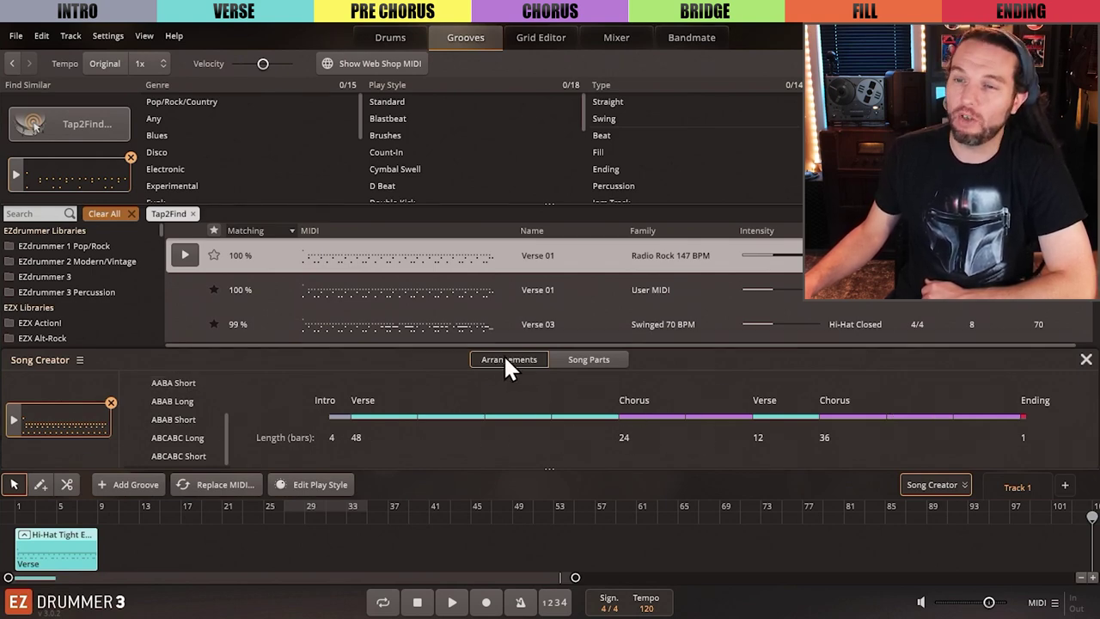
Browse the Song Parts and Arrangements suggestions, audition the source groove, then remove it
click(594, 361)
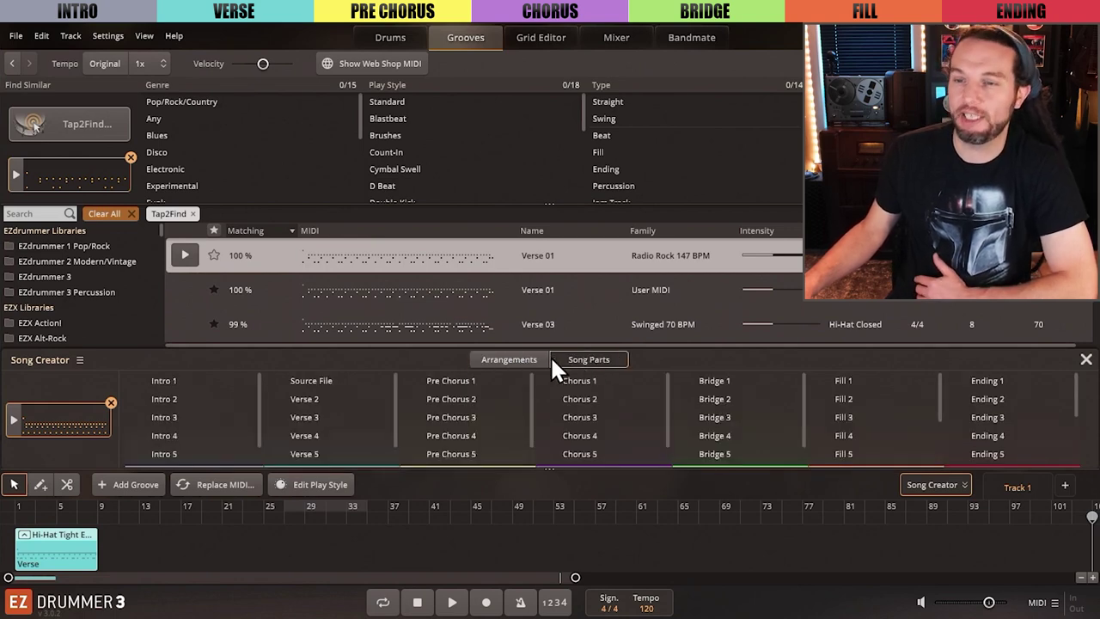
click(497, 359)
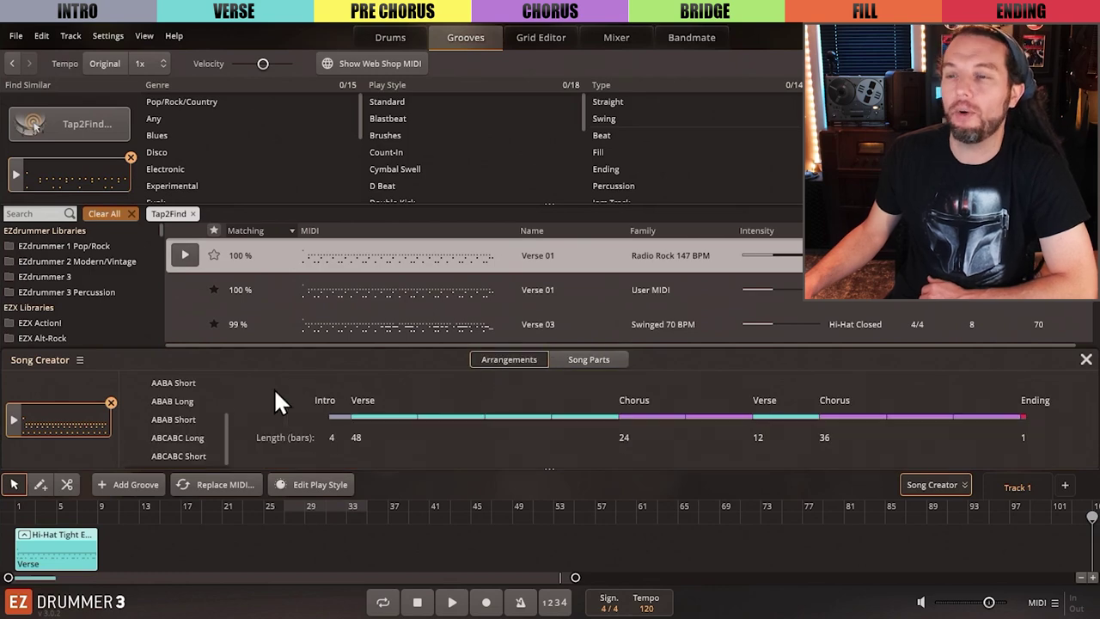
scroll(178, 405, up, 3)
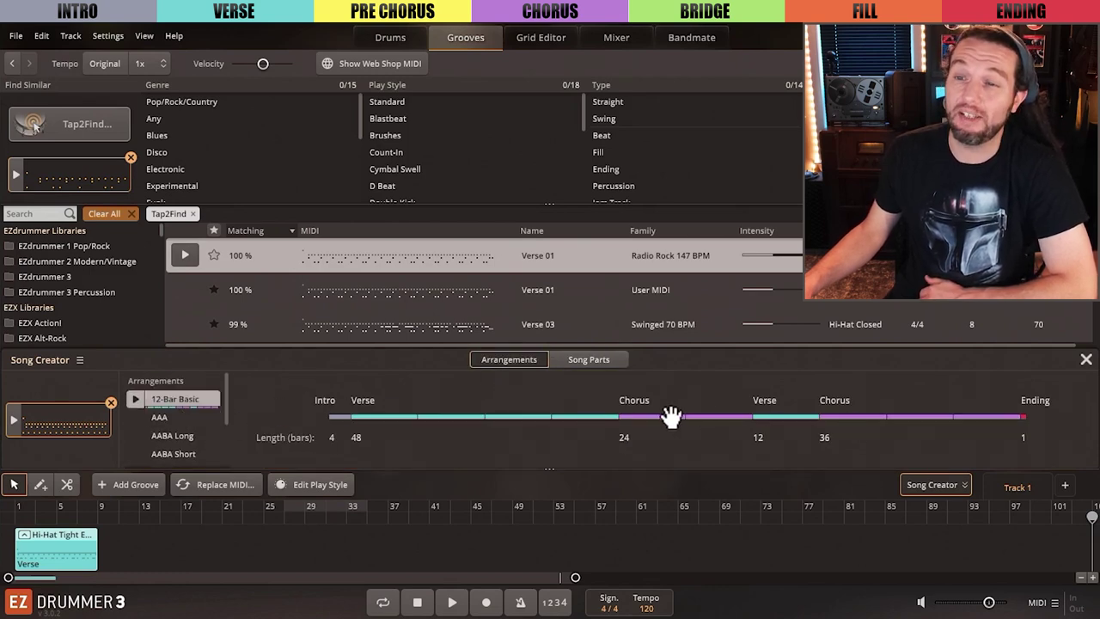
click(593, 360)
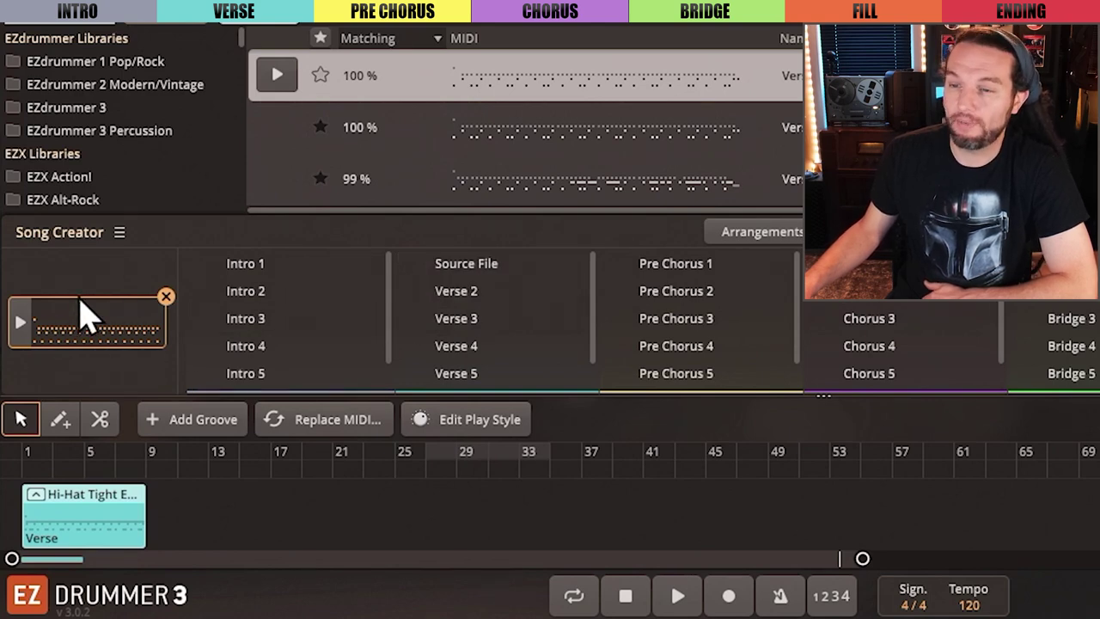
click(20, 324)
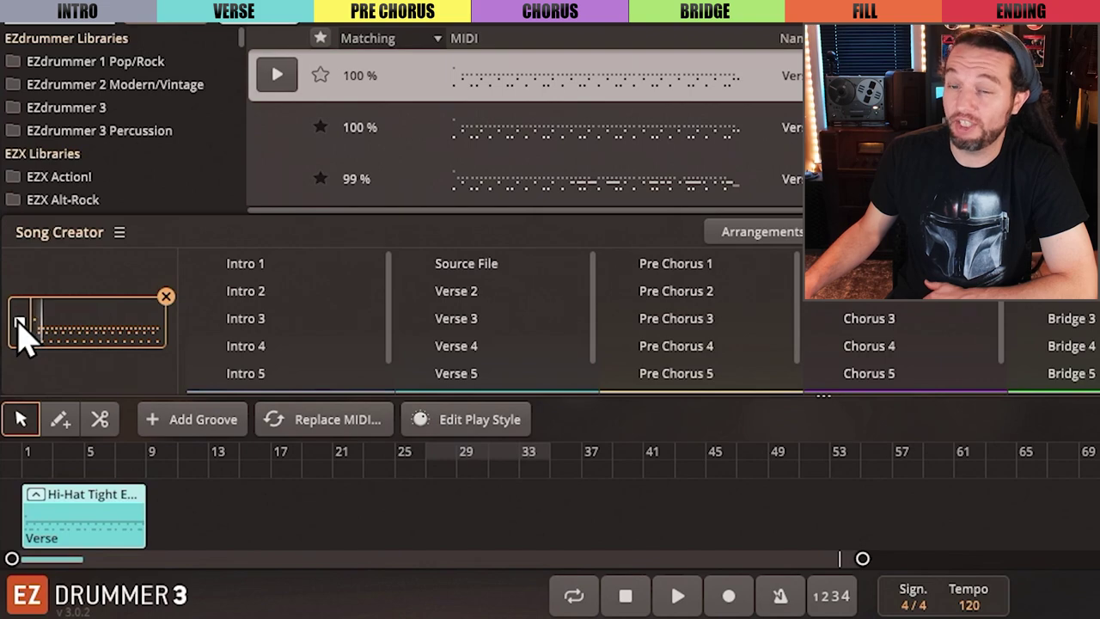
click(166, 296)
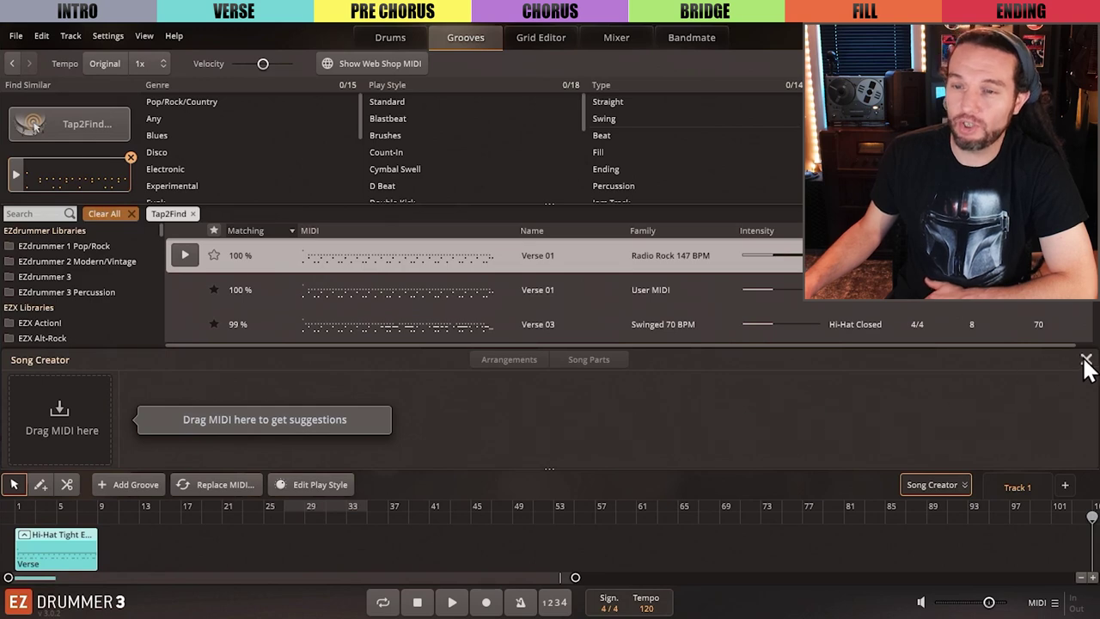
Close and reopen Song Creator, then drop Verse 01 into its Drag MIDI zone
click(1087, 360)
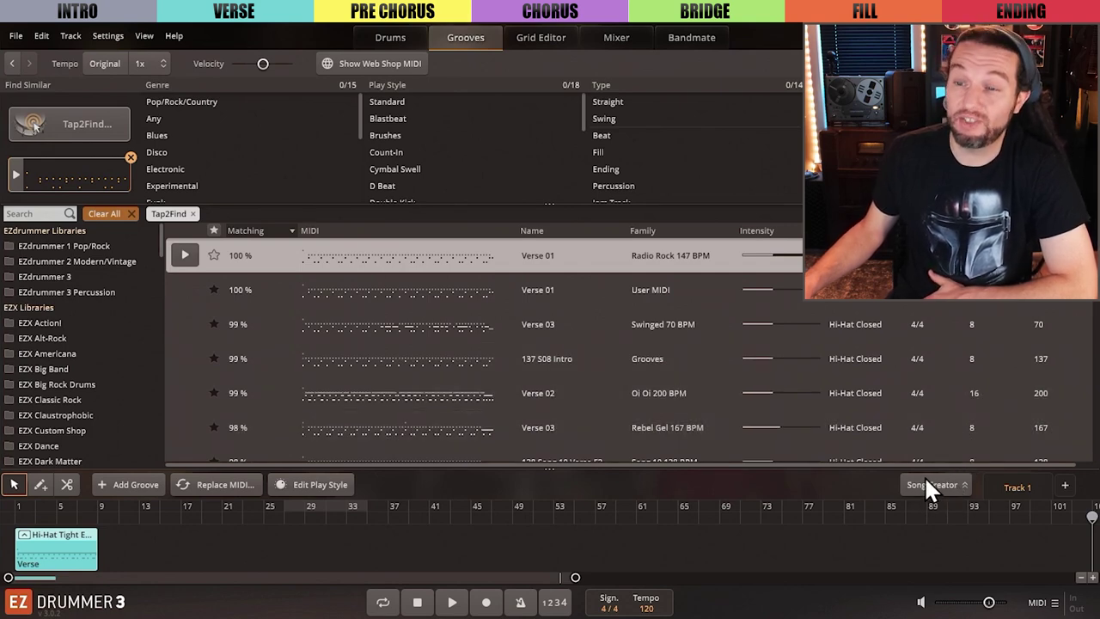
click(951, 486)
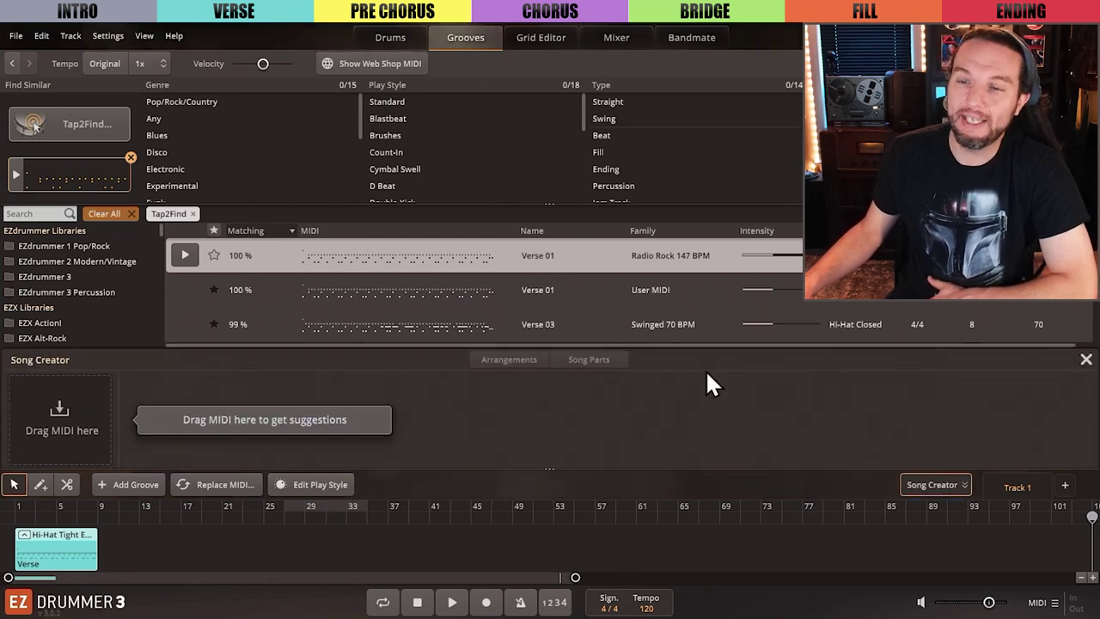
drag(407, 262, 368, 397)
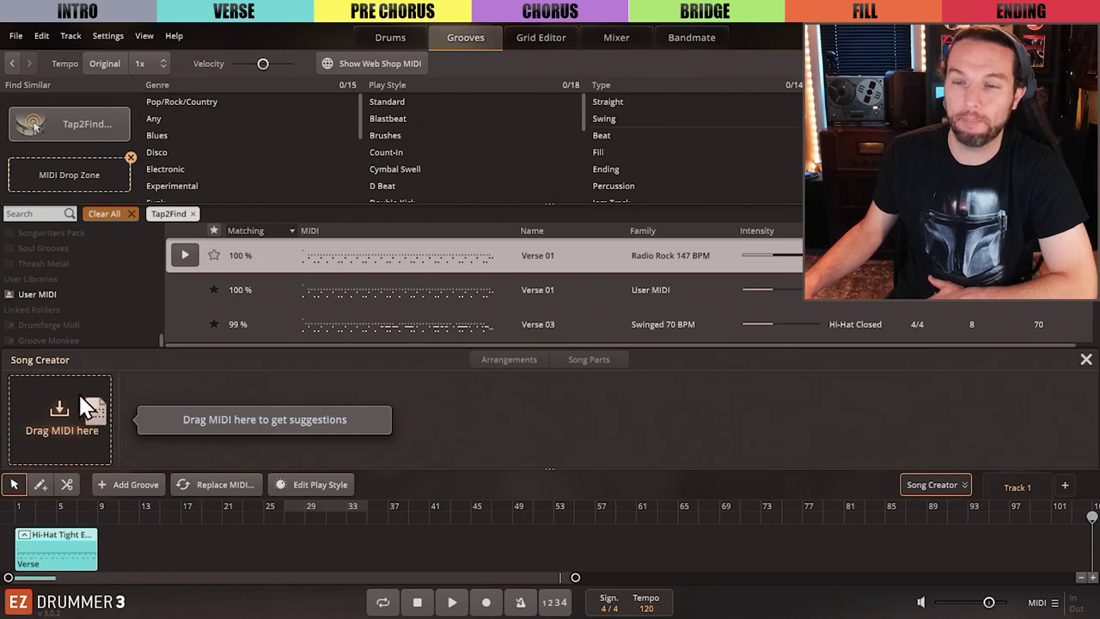
drag(43, 406, 42, 407)
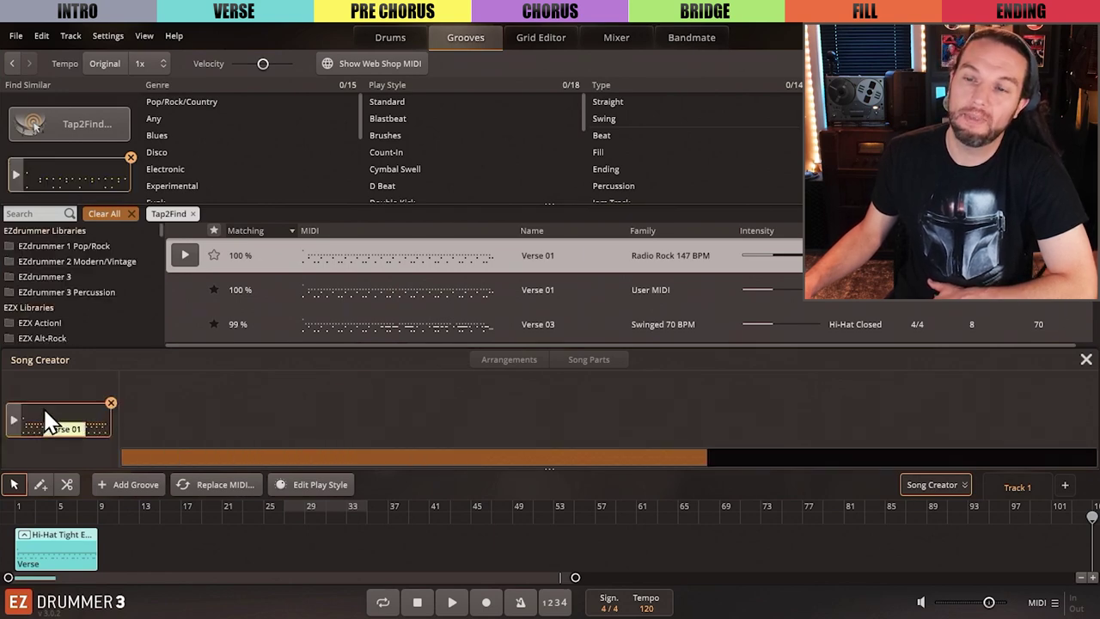
Switch to the Drums tab, then select the yellow pre-chorus block on the song track
click(370, 37)
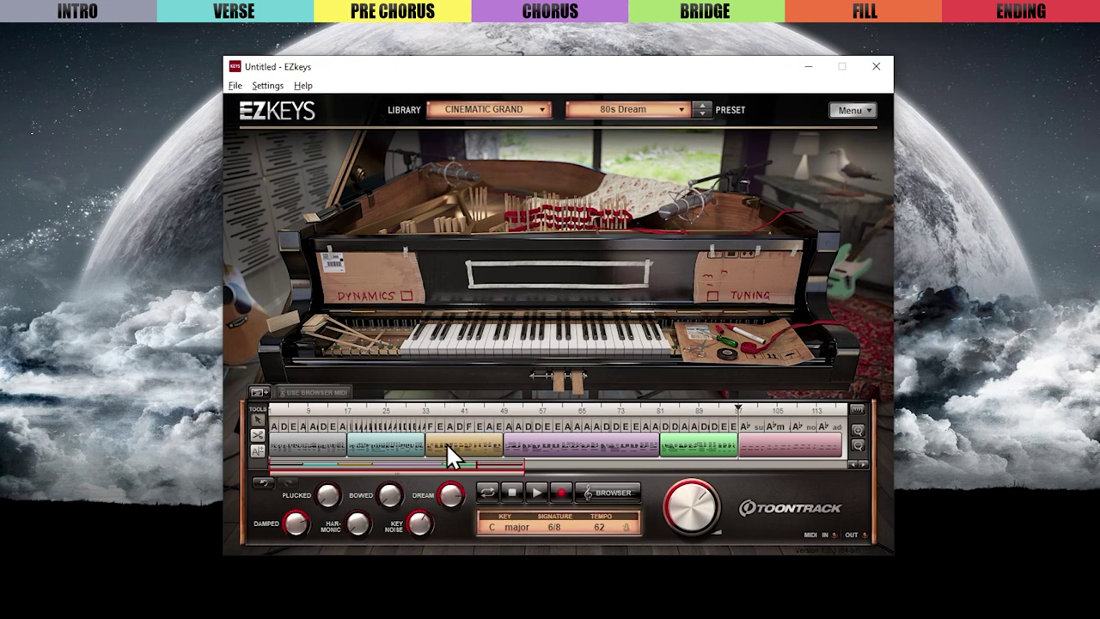
click(462, 441)
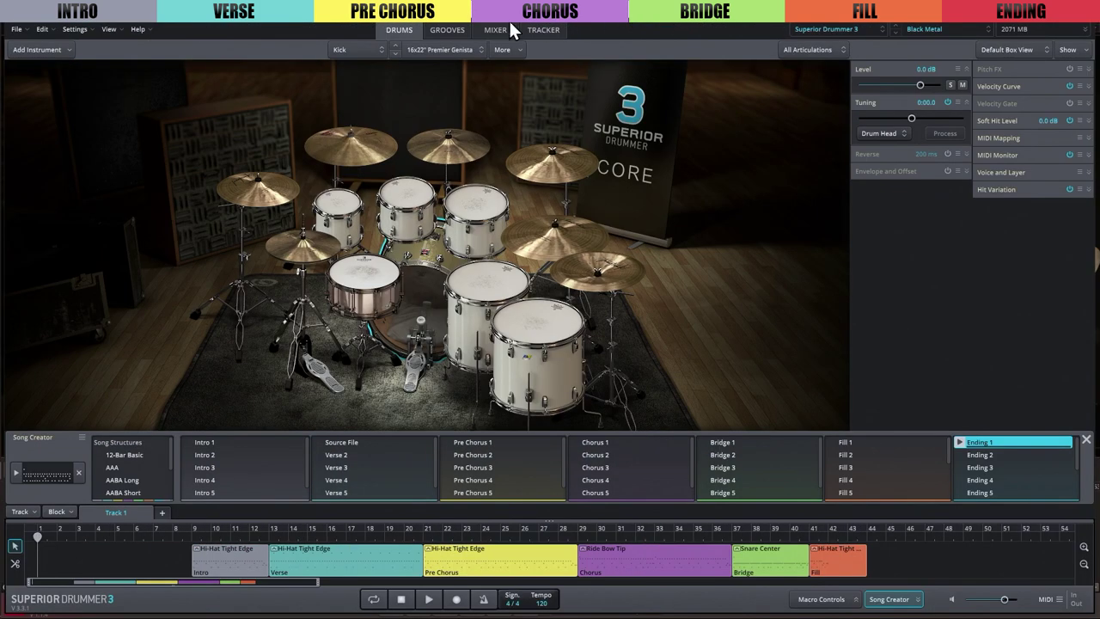
Drag Outro 03 from the groove list onto the song track right after the Fill block
click(446, 30)
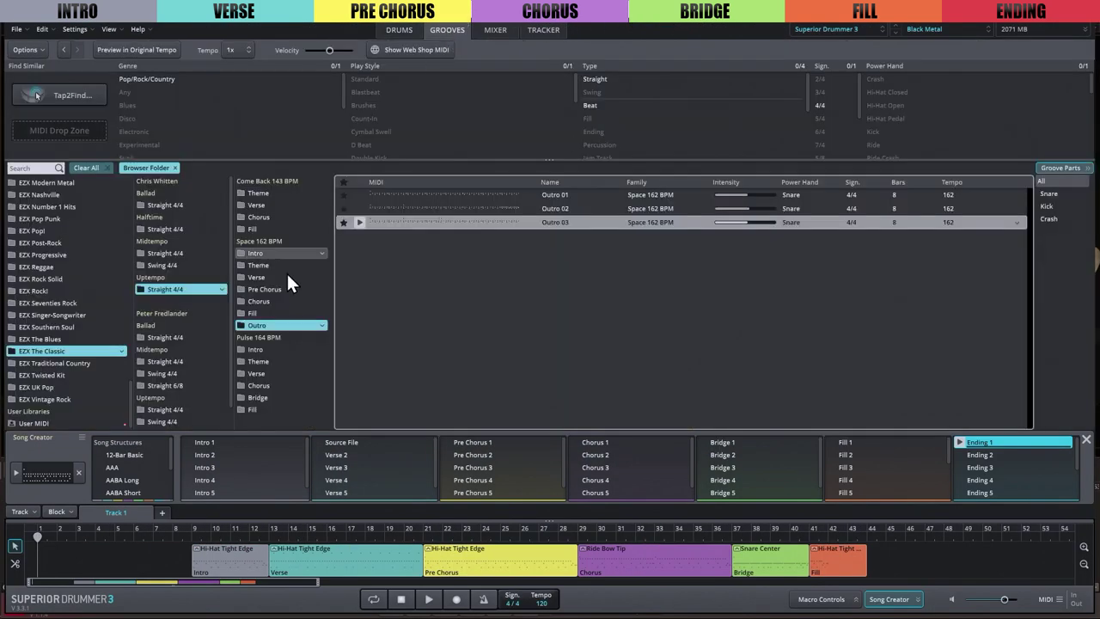
drag(386, 226, 892, 557)
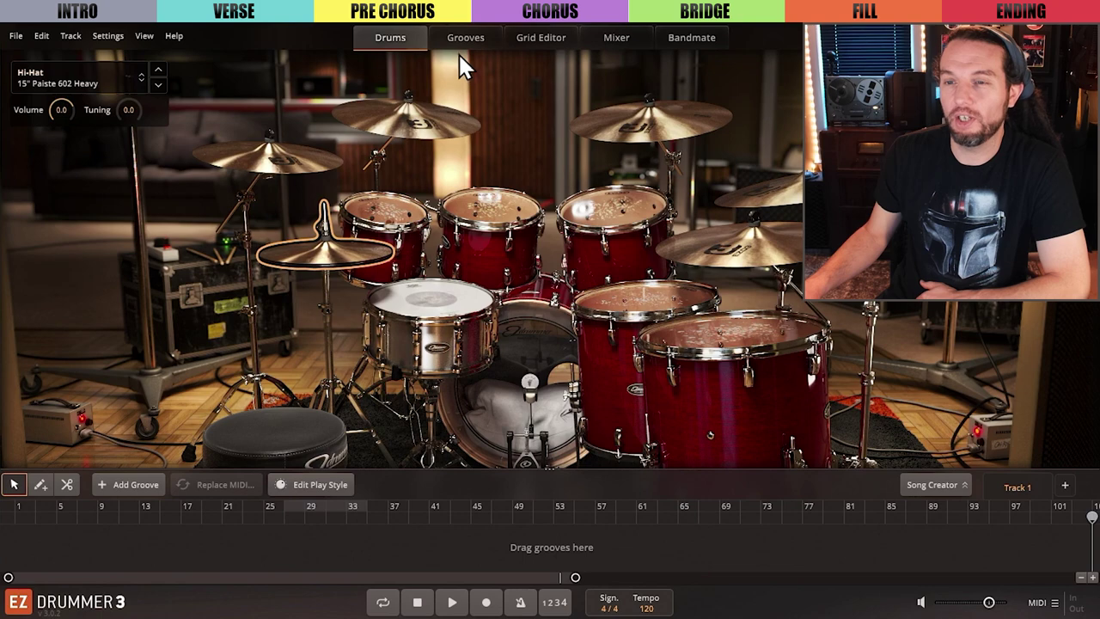
Clear the groove filters and browse the User MIDI folders Drumforge Midi and Groove Monkee
click(466, 38)
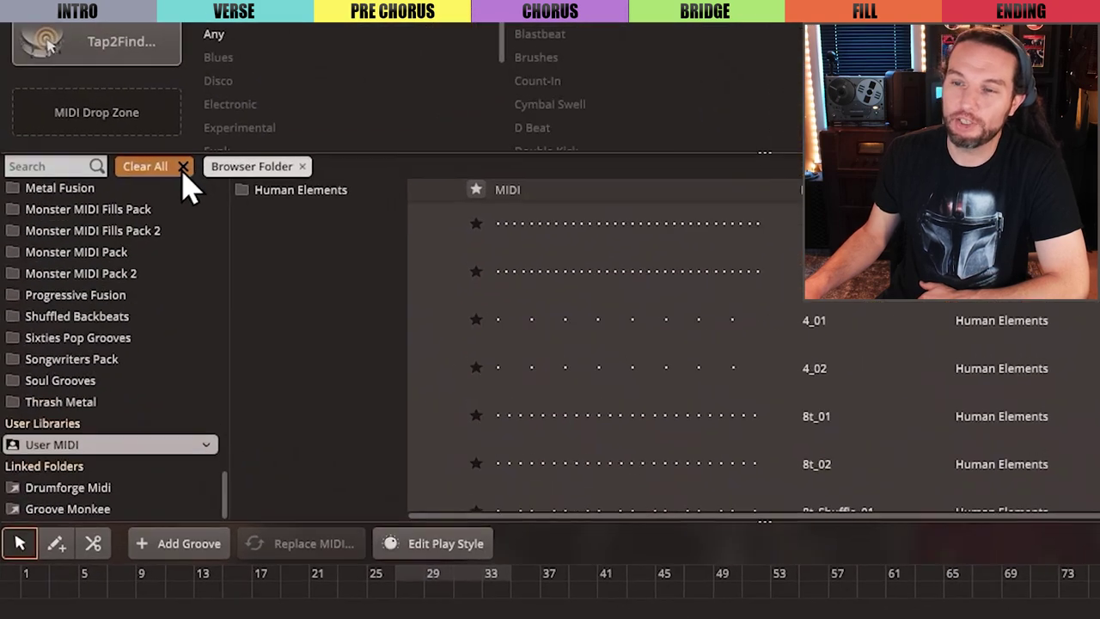
click(138, 211)
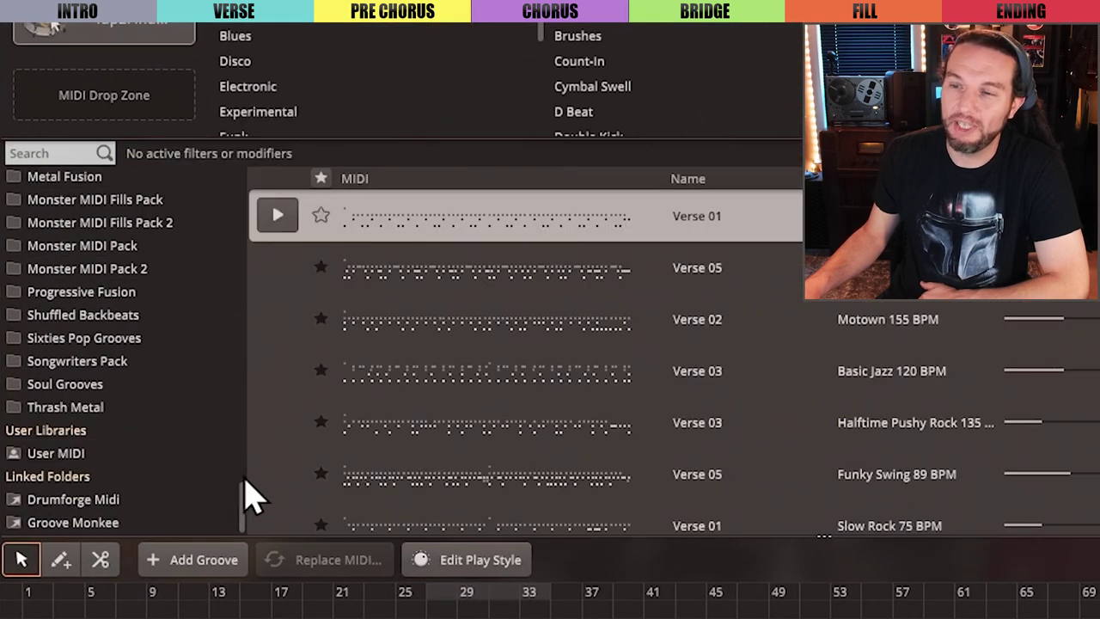
drag(246, 501, 197, 503)
click(83, 455)
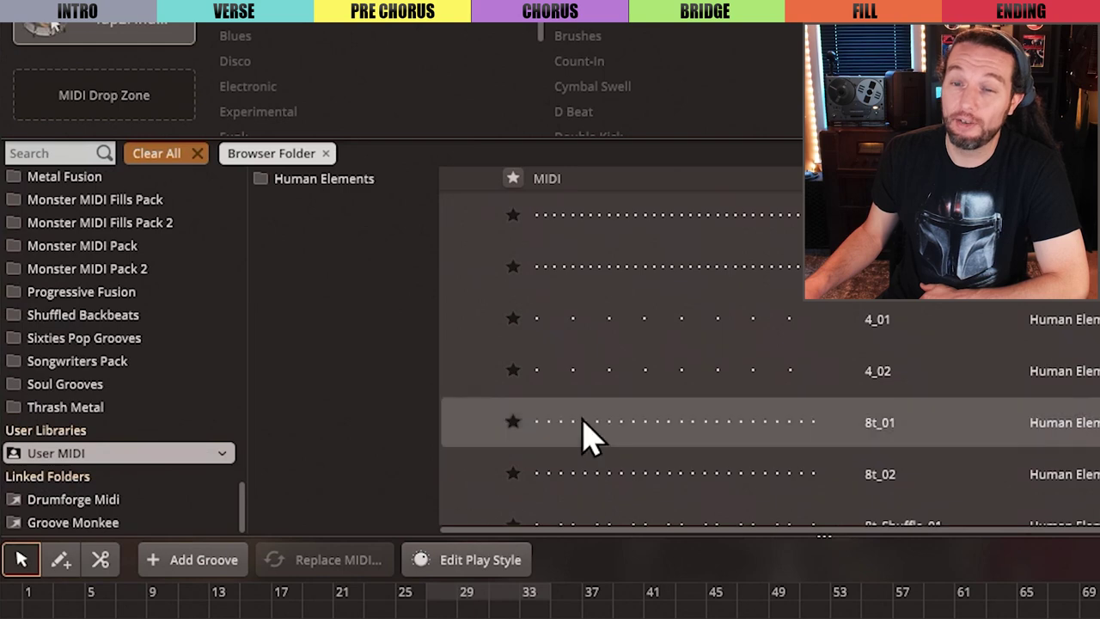
click(109, 501)
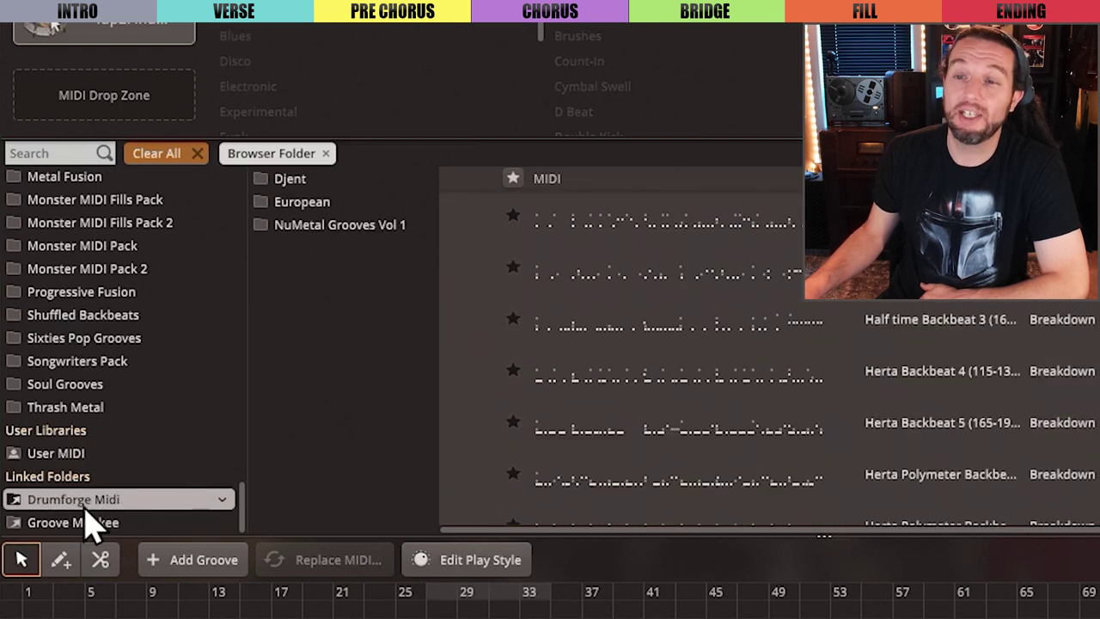
click(96, 525)
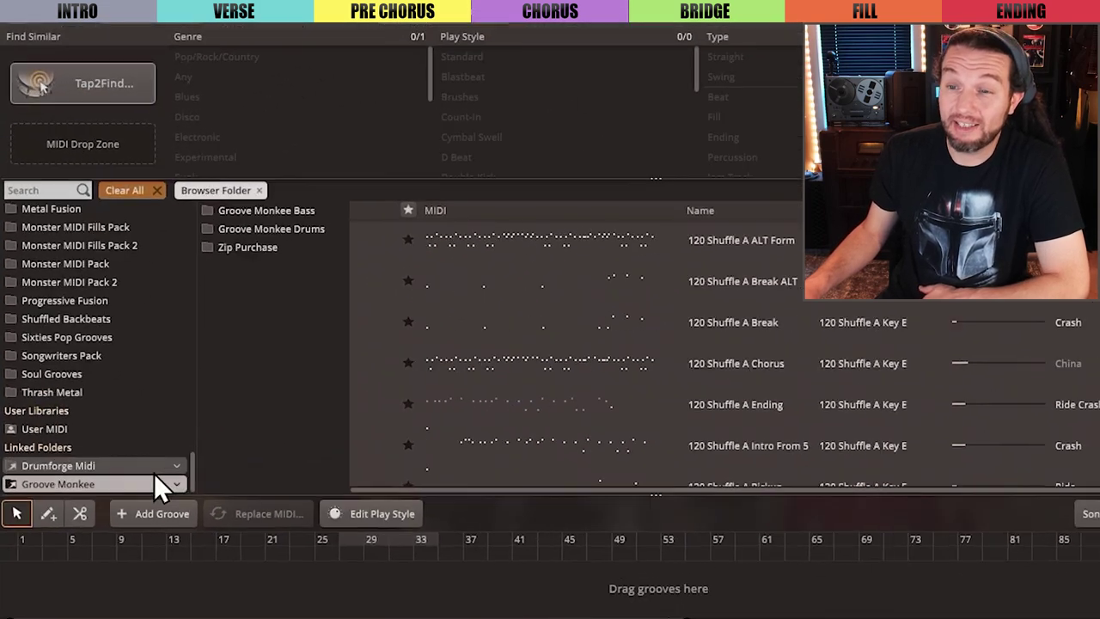
Unlink Drumforge Midi and re-link it from Audio (D:) > Loops Midi Audio > Drumforge Midi
click(109, 442)
right_click(110, 441)
click(172, 471)
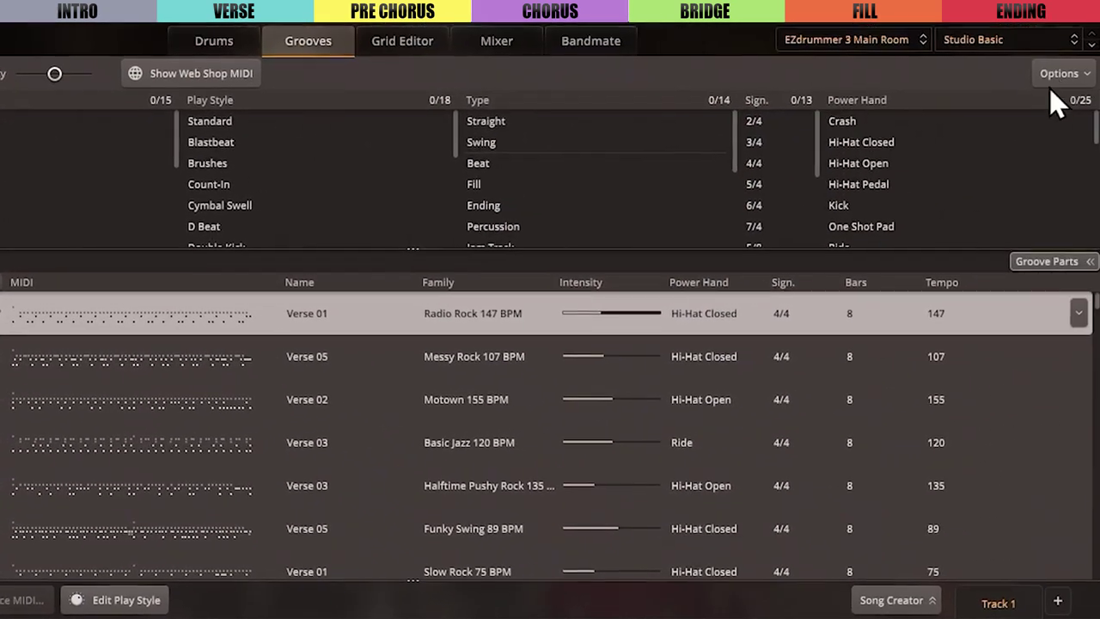
click(1055, 74)
mouse_move(1014, 97)
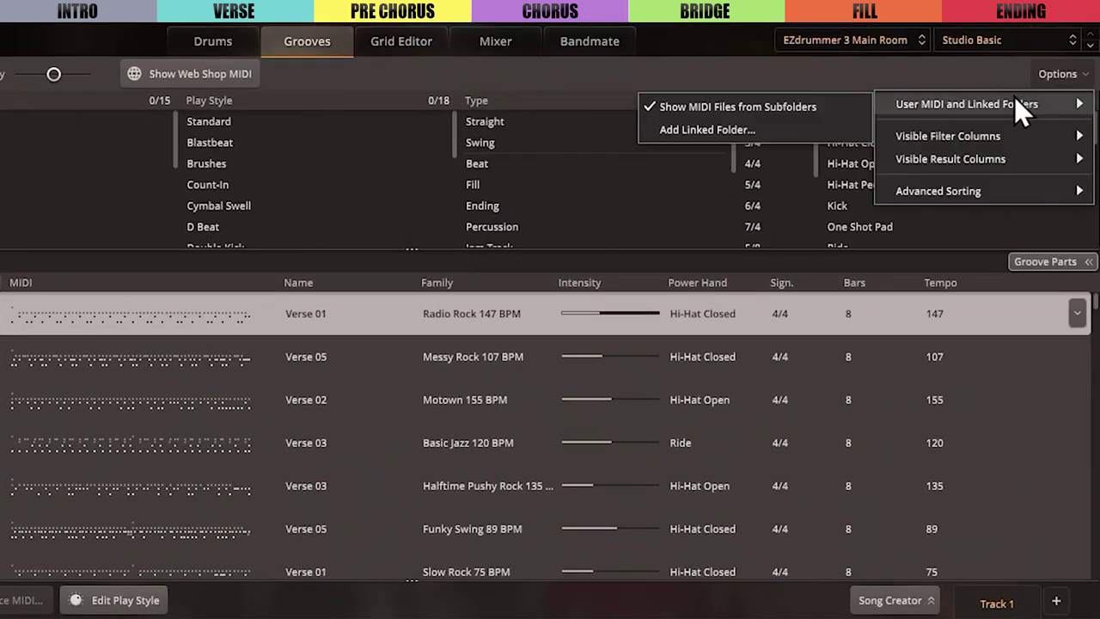
click(739, 130)
click(129, 464)
double_click(335, 191)
double_click(346, 239)
click(756, 522)
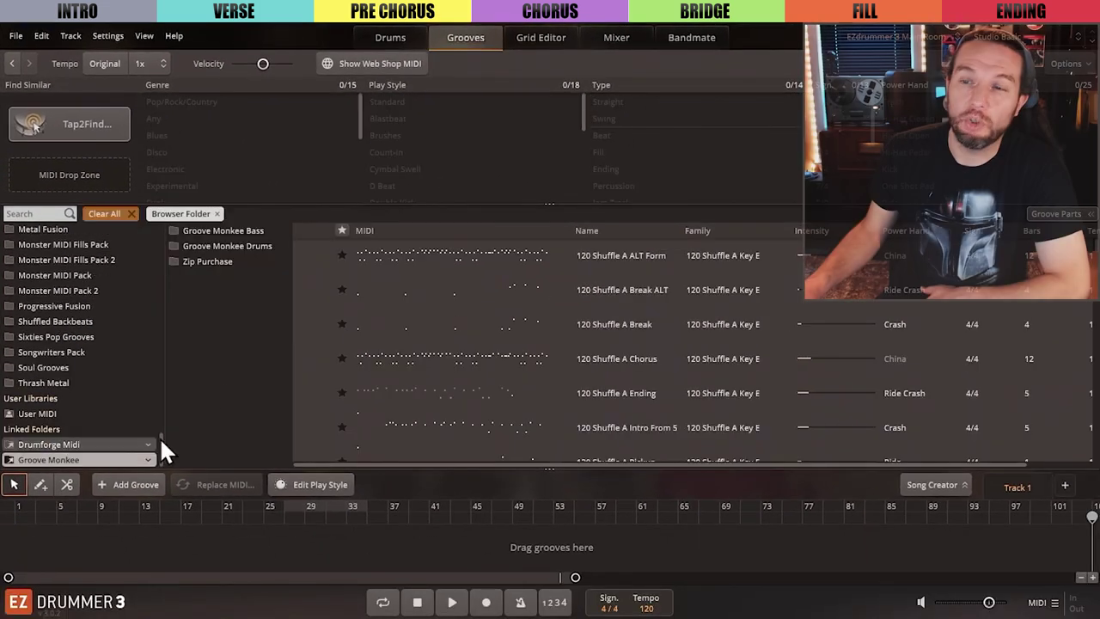
Remove the source groove from Song Creator and close the Song Creator panel
click(256, 245)
drag(515, 257, 930, 487)
click(110, 403)
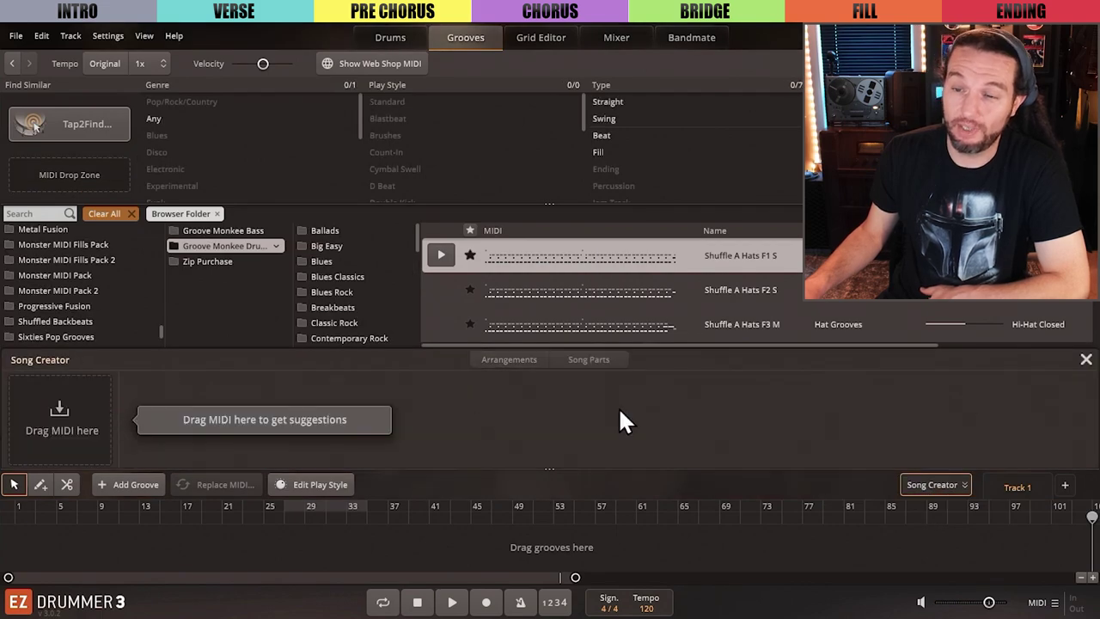
click(1087, 359)
Filter by EZdrummer 3 Percussion, EZdrummer 3 and EZdrummer 2 Modern/Vintage libraries, then clear them
click(197, 153)
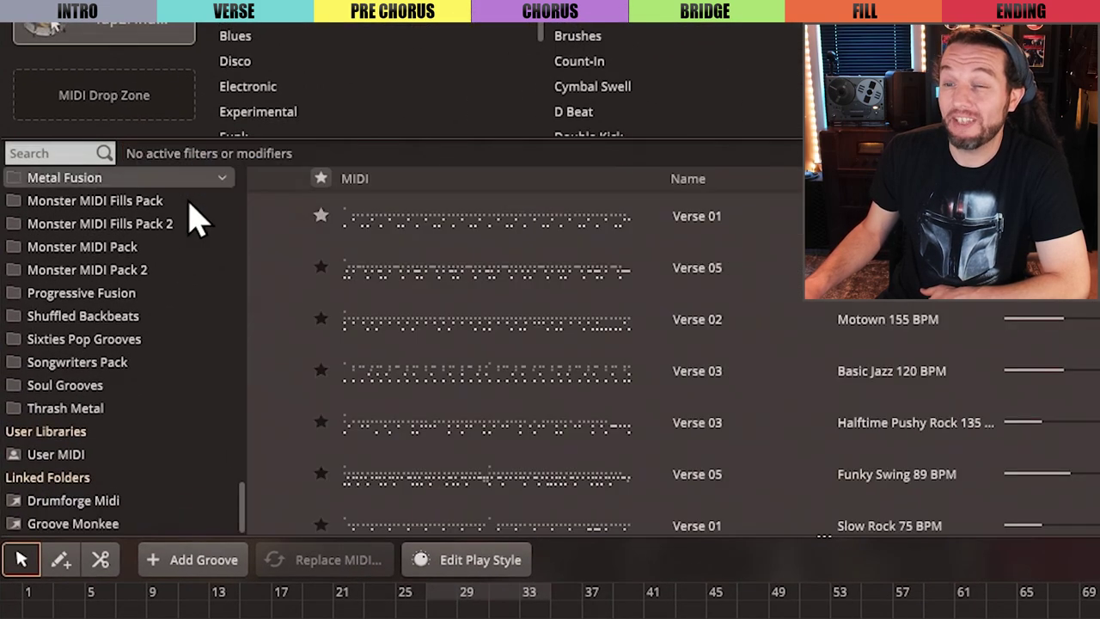
drag(242, 511, 177, 216)
click(140, 275)
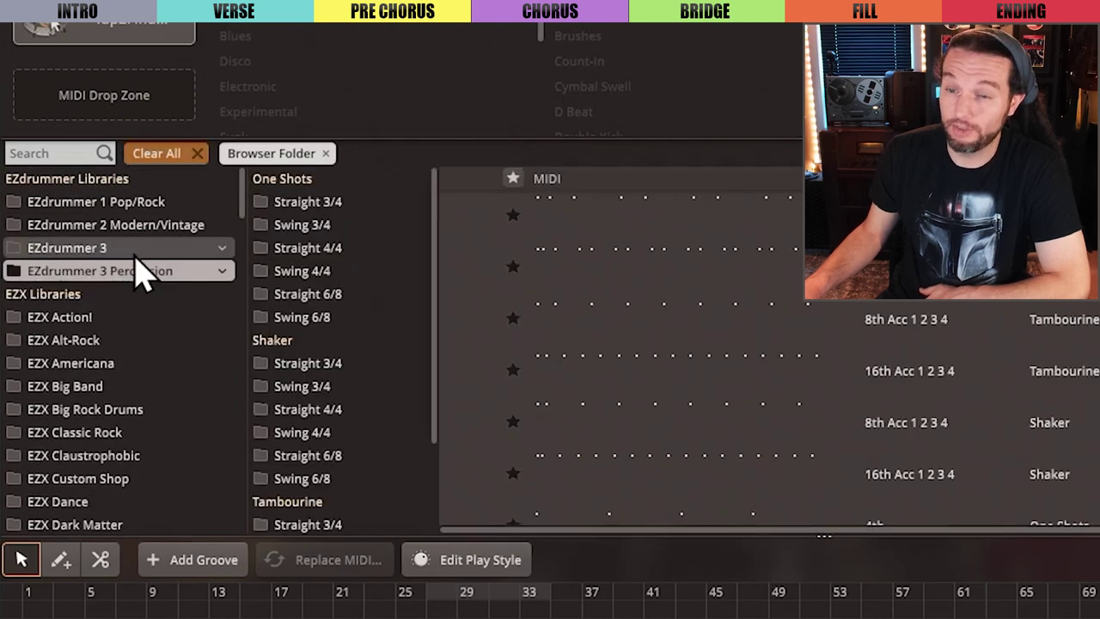
ctrl+click(138, 252)
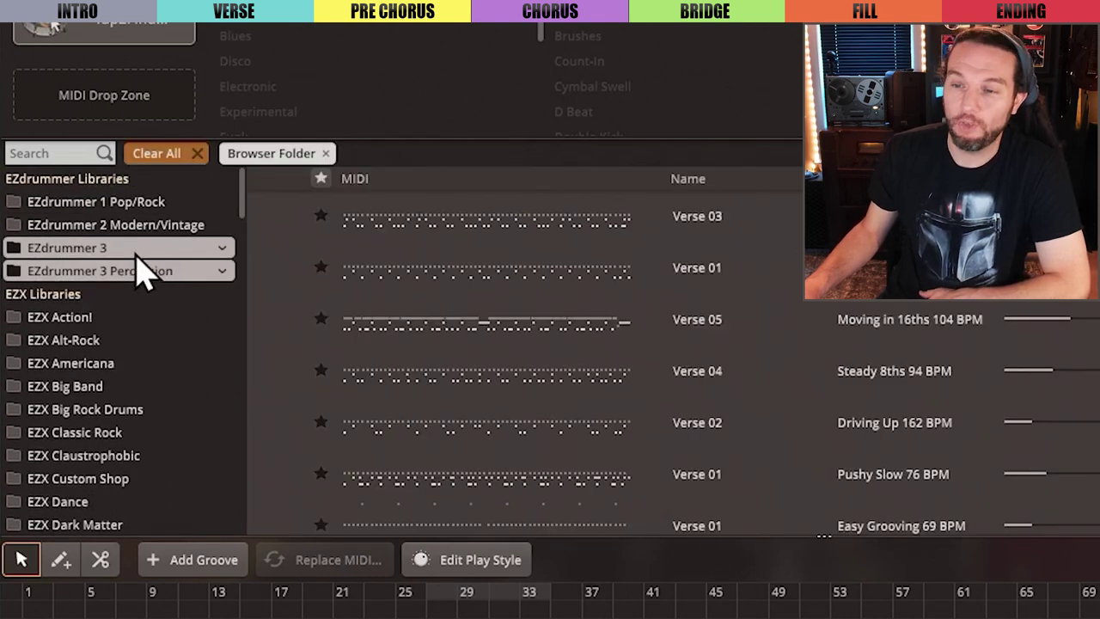
ctrl+click(117, 226)
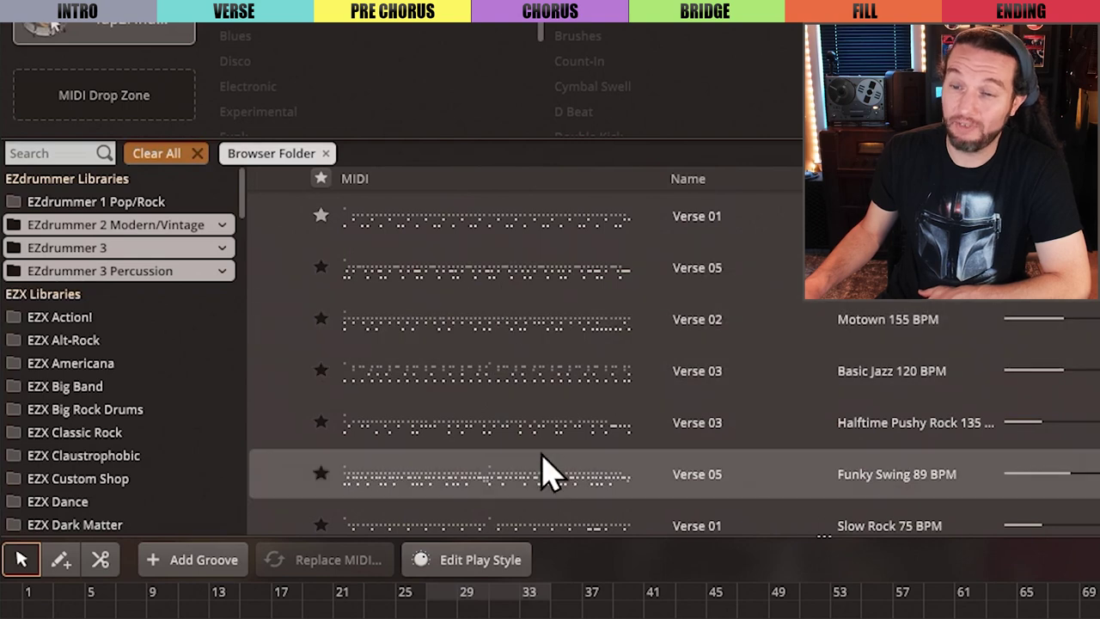
click(196, 154)
Try the Arena Rock, Death Metal and EDM Grooves pack filters, then clear them
scroll(163, 302, down, 1)
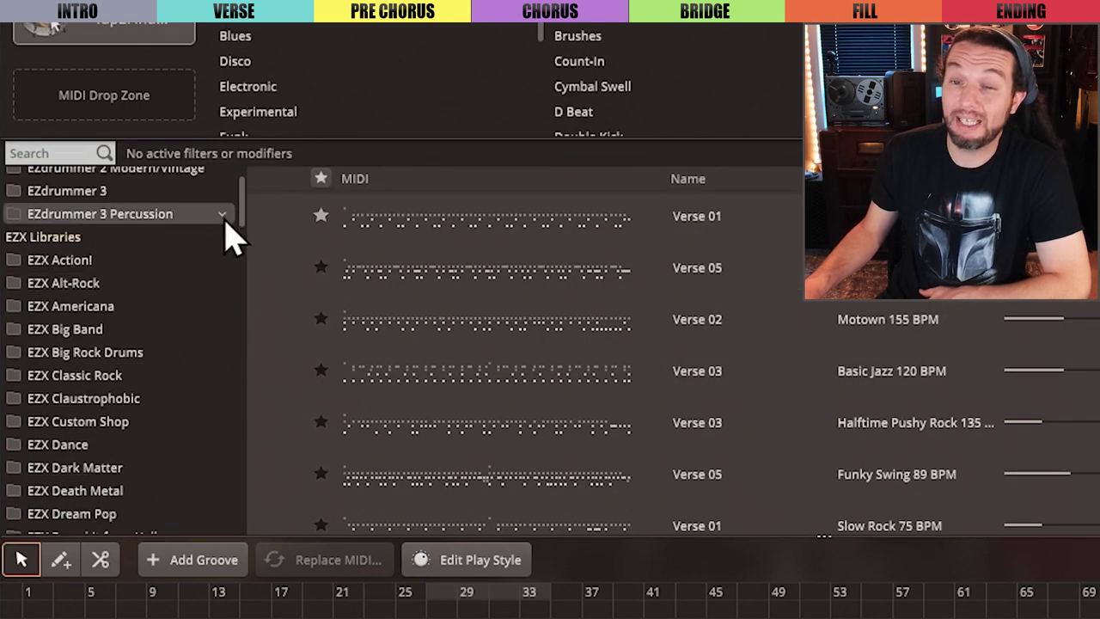
scroll(245, 223, down, 1)
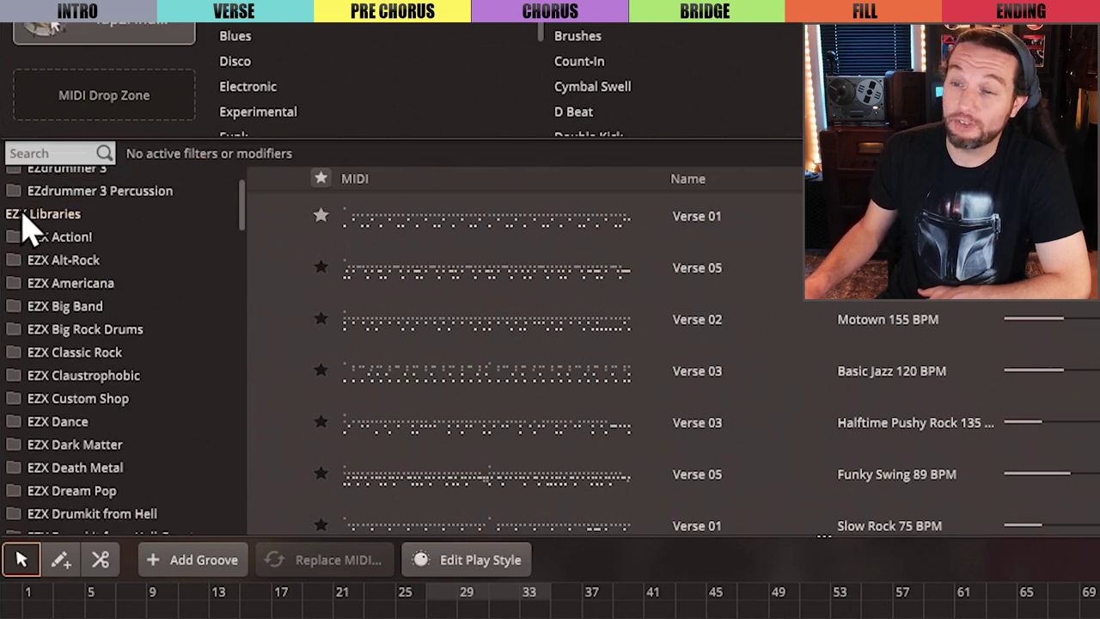
drag(245, 224, 246, 430)
click(76, 297)
click(86, 389)
click(96, 458)
click(197, 153)
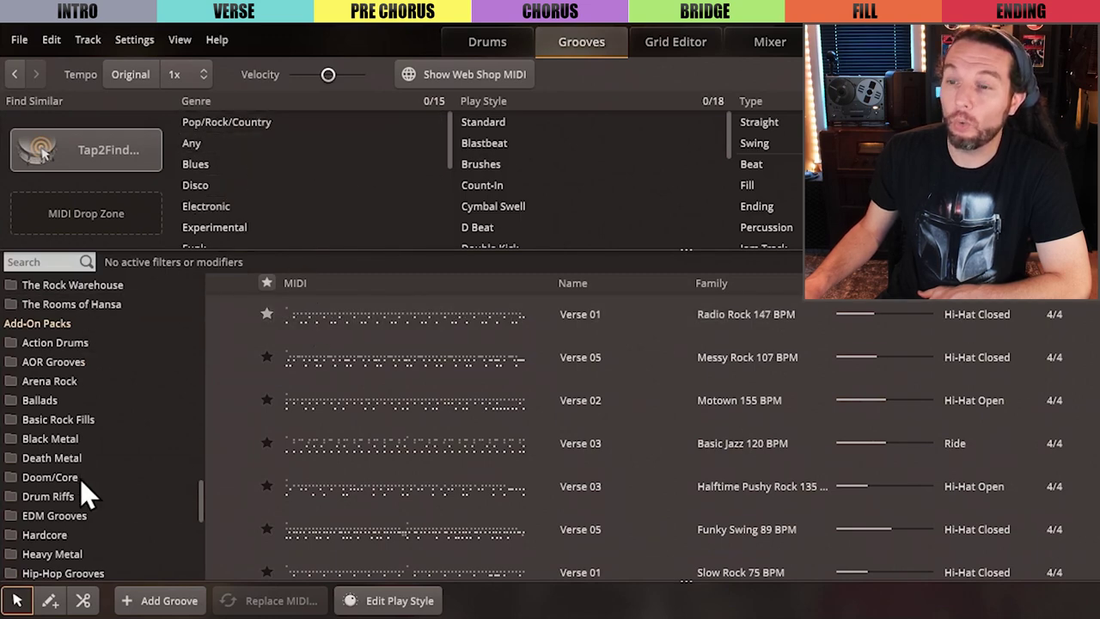
Exclude Blues, filter by Action Drums and Doom/Core, then clear all filters
right_click(213, 165)
click(251, 165)
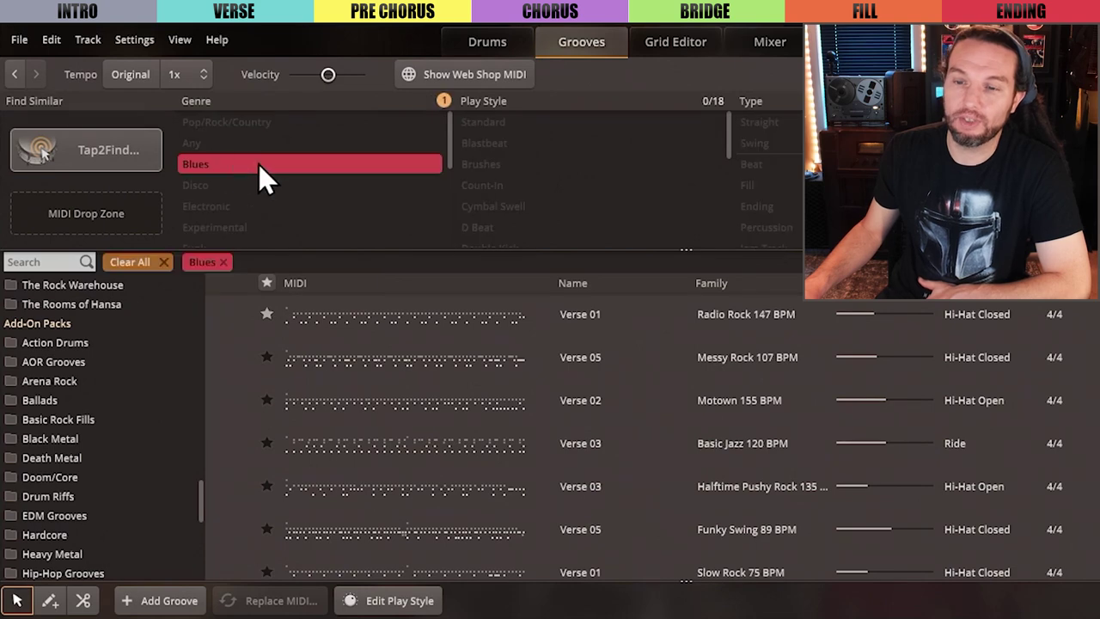
click(66, 342)
right_click(52, 471)
click(129, 478)
click(164, 261)
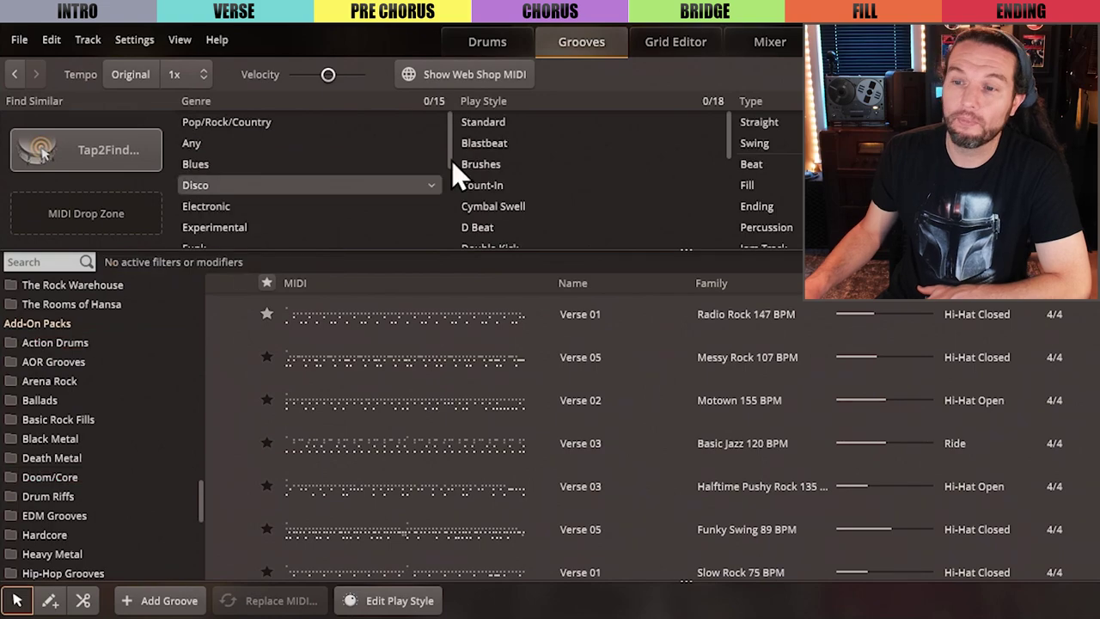
drag(202, 495, 221, 279)
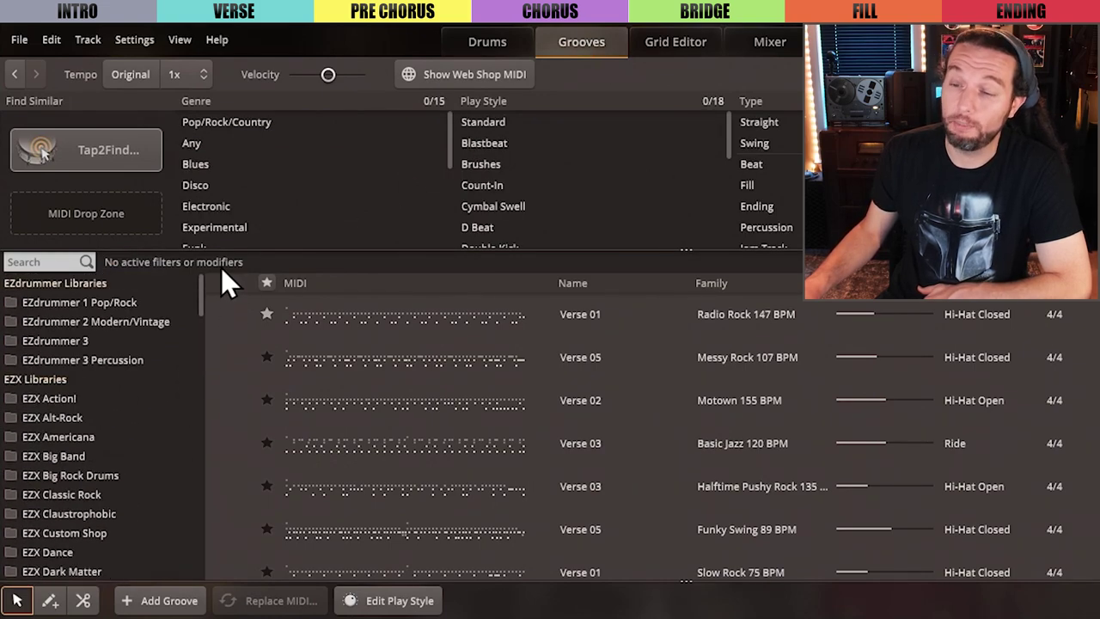
right_click(311, 313)
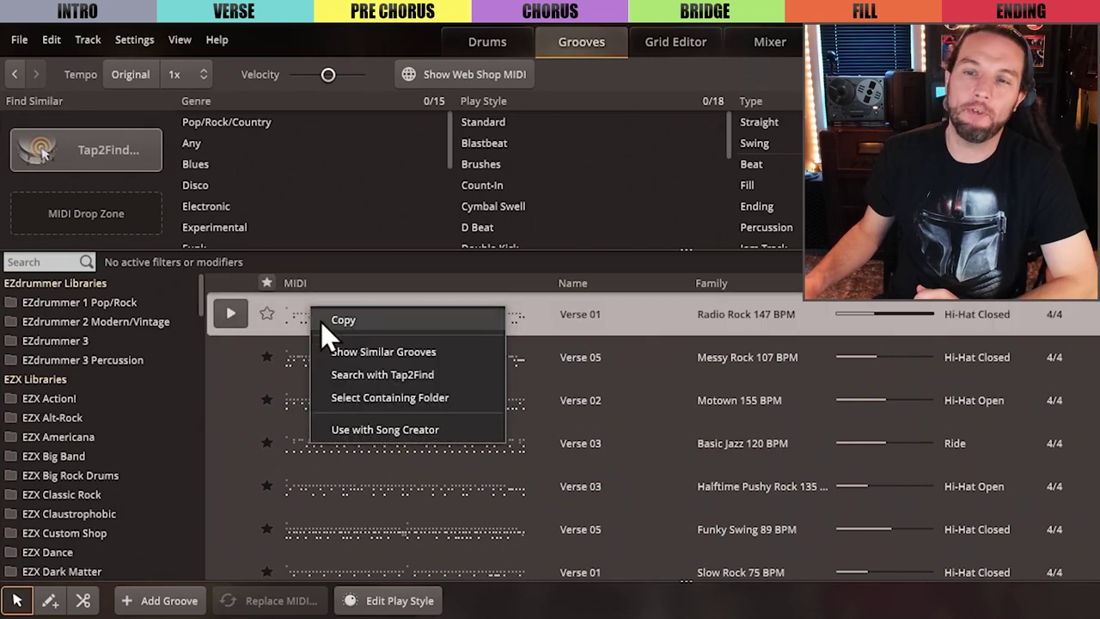
click(370, 429)
click(391, 37)
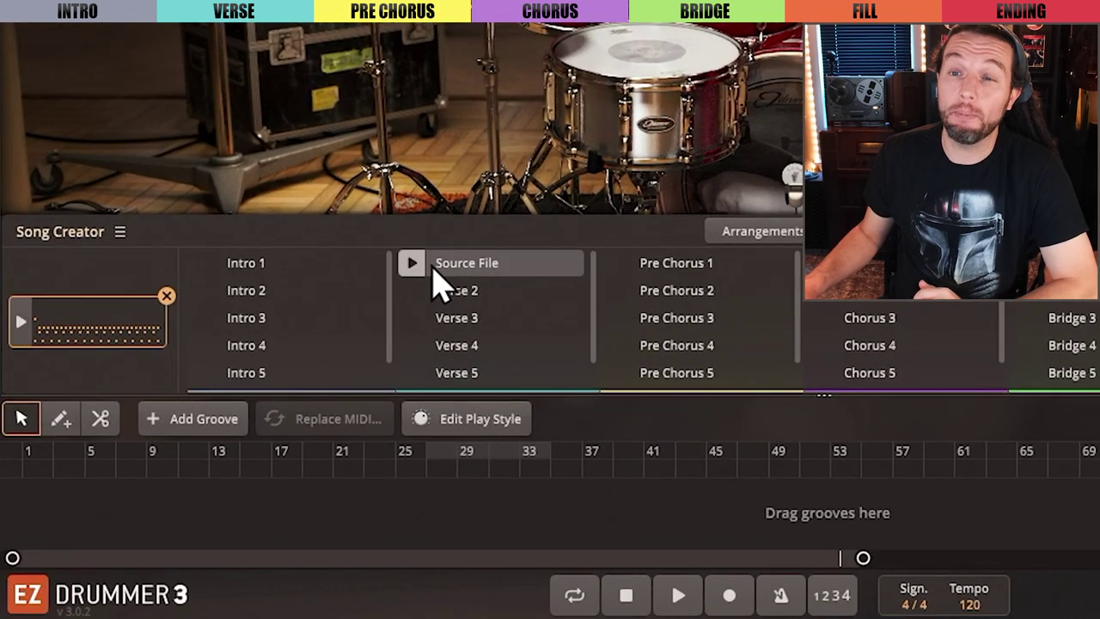
click(274, 381)
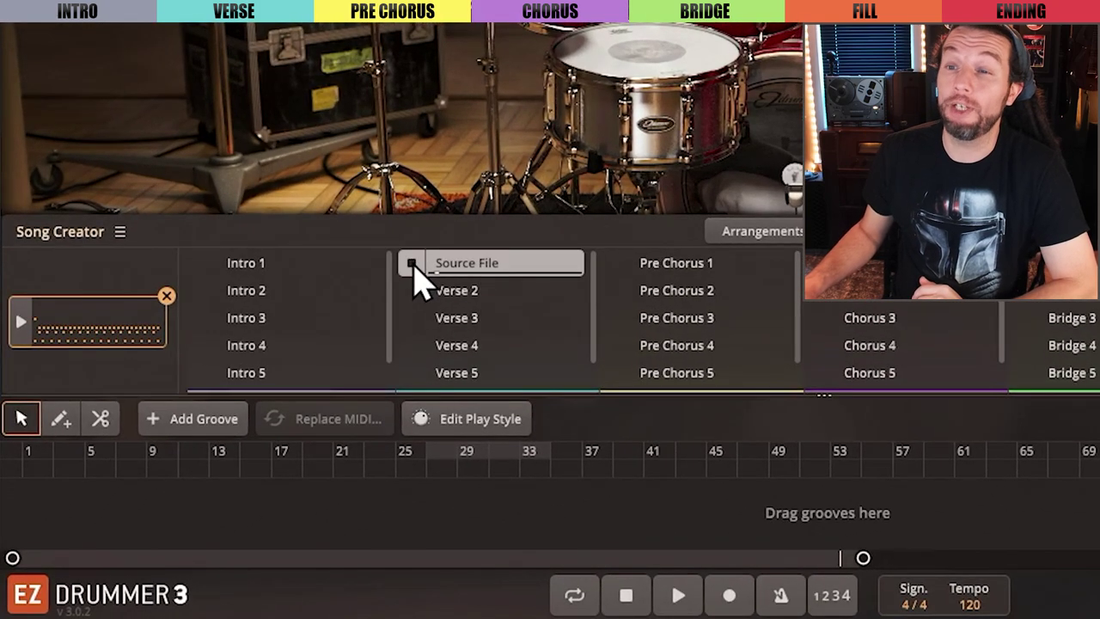
click(413, 265)
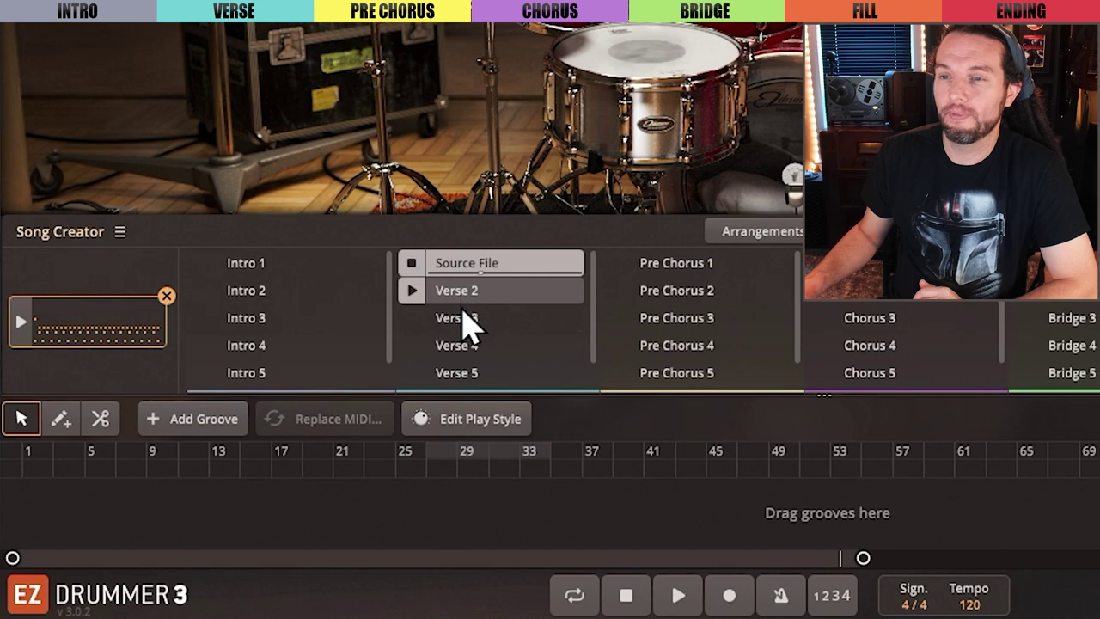
click(413, 292)
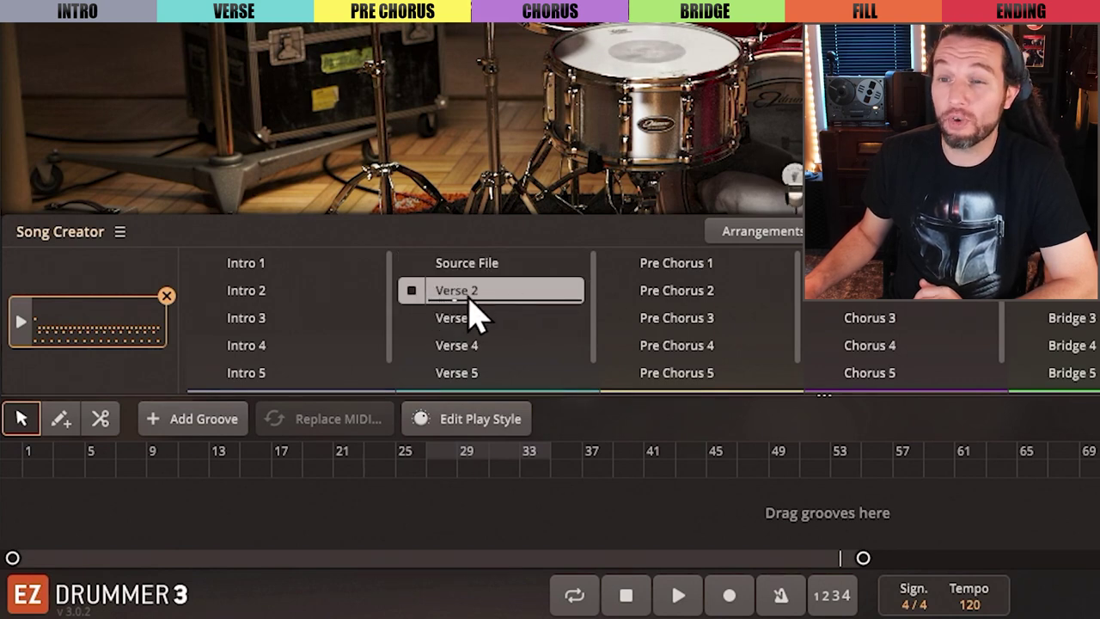
click(411, 318)
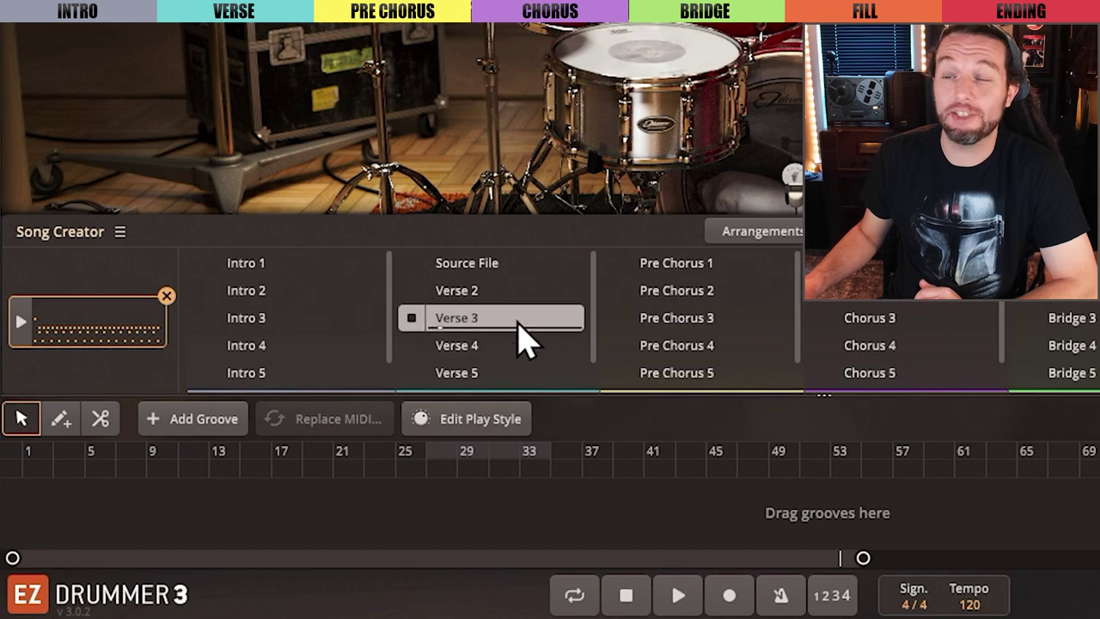
click(413, 345)
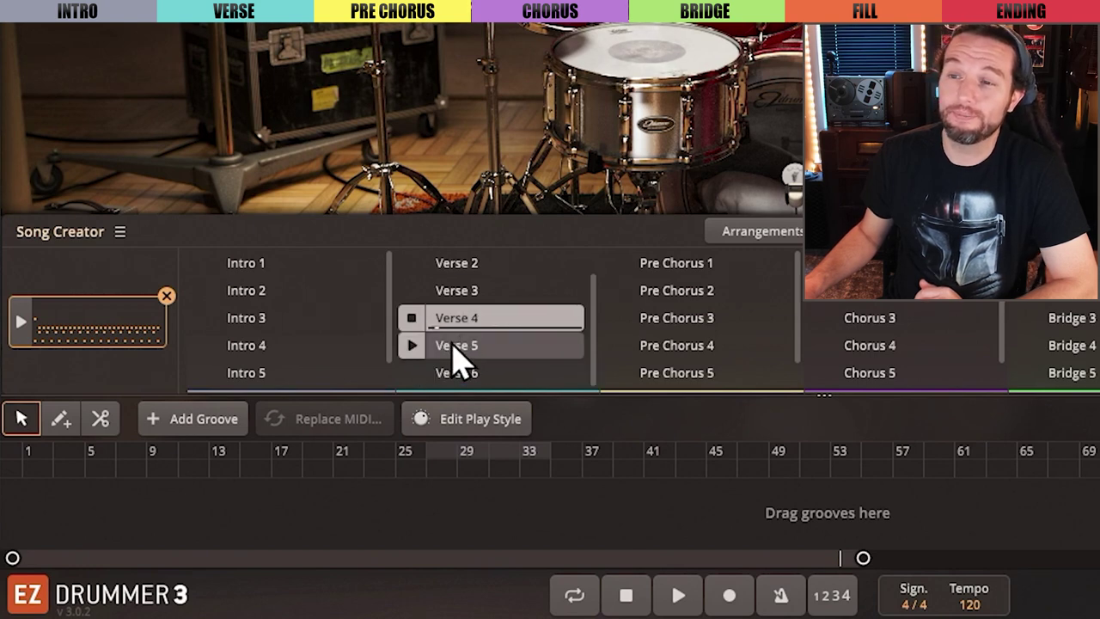
click(412, 346)
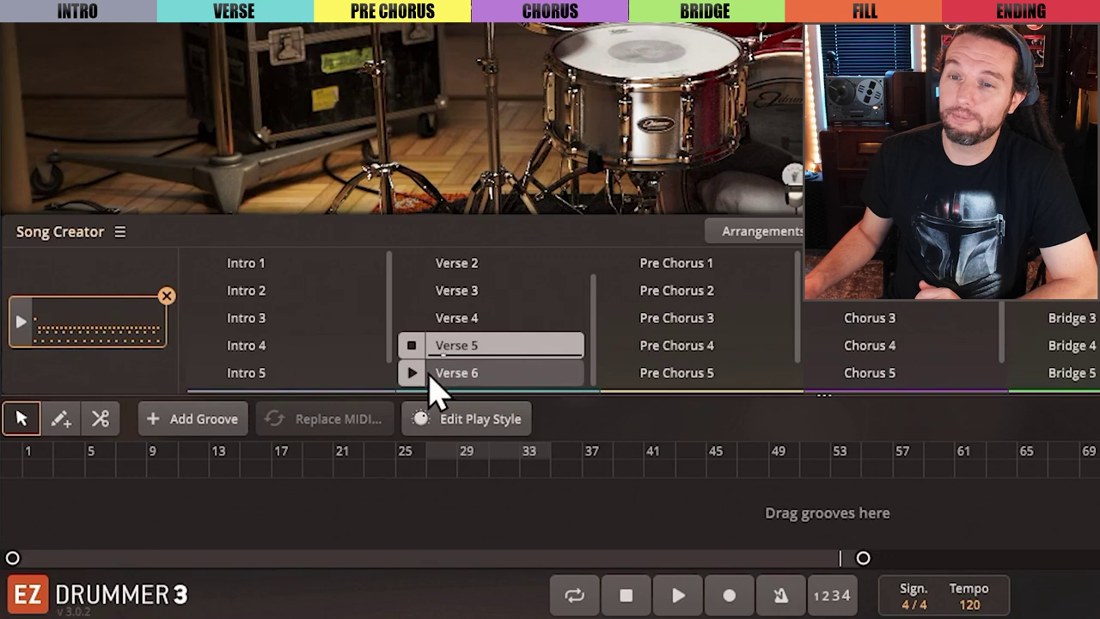
click(414, 375)
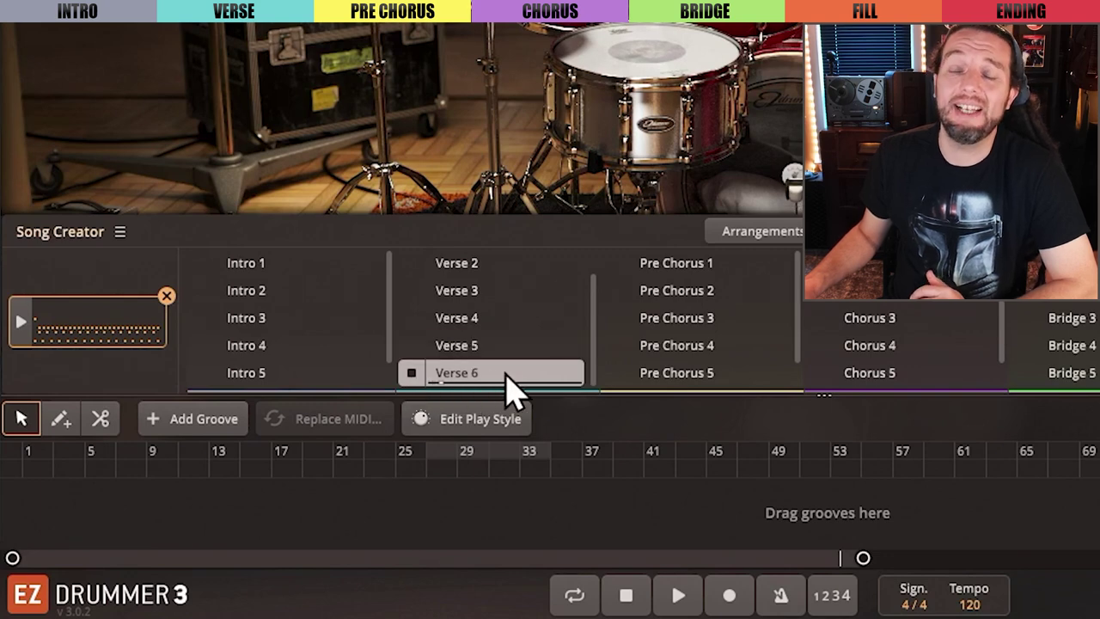
click(416, 293)
scroll(464, 314, up, 1)
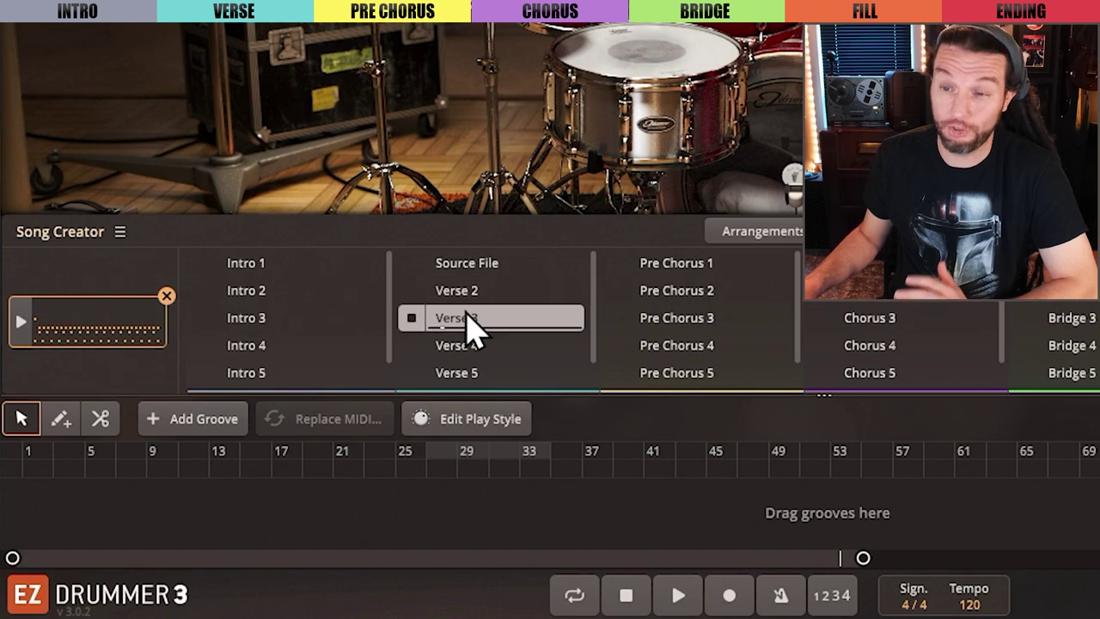
click(413, 294)
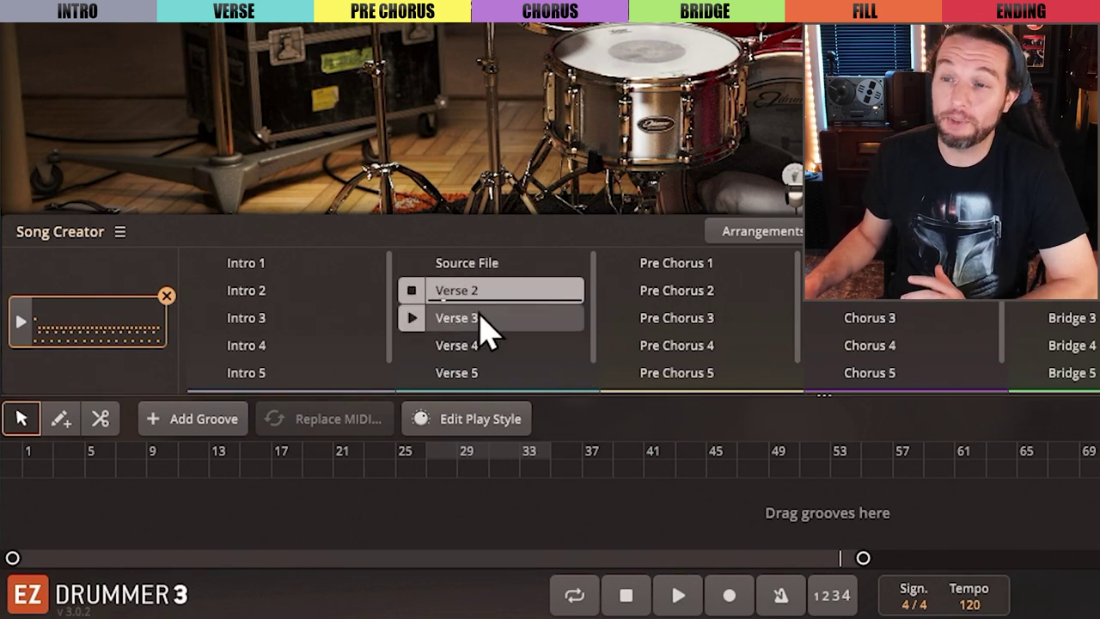
scroll(481, 353, down, 1)
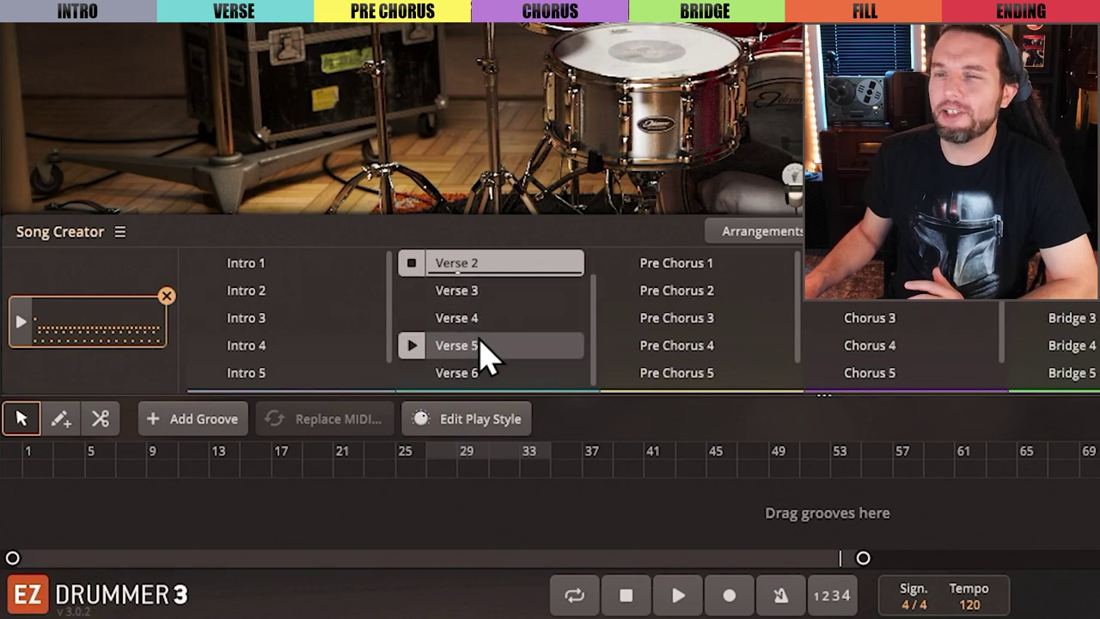
click(413, 320)
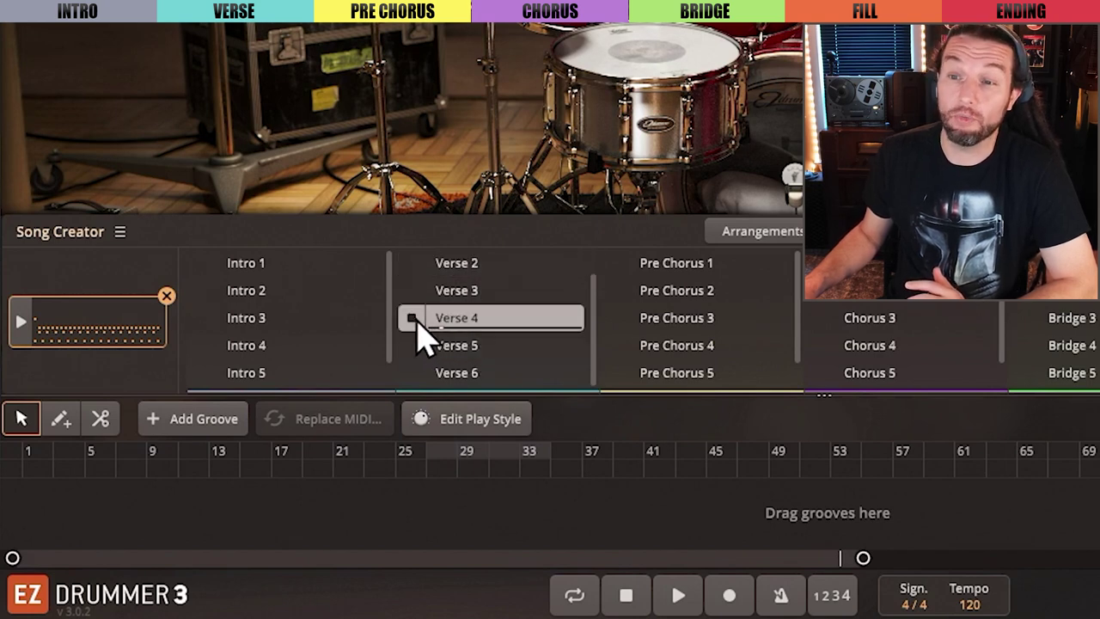
scroll(490, 318, up, 1)
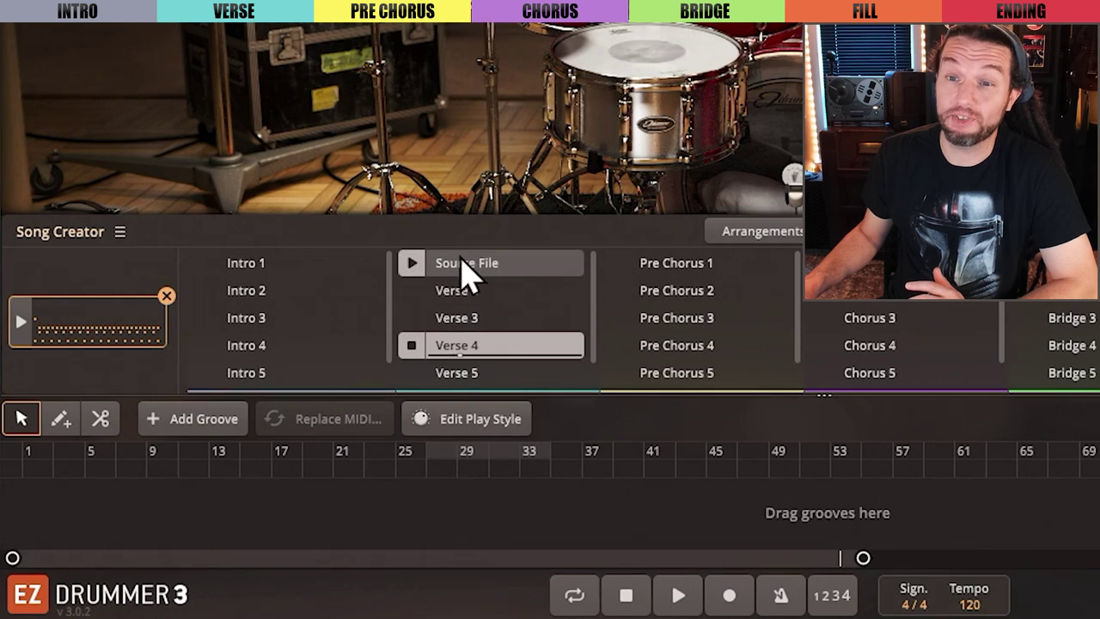
scroll(481, 292, down, 1)
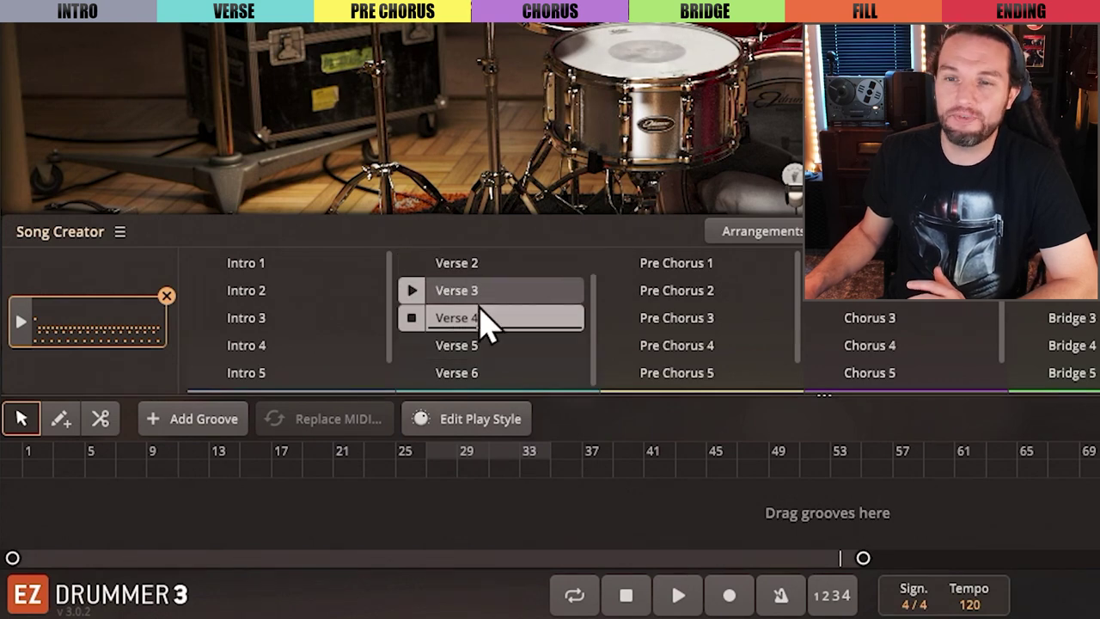
click(413, 347)
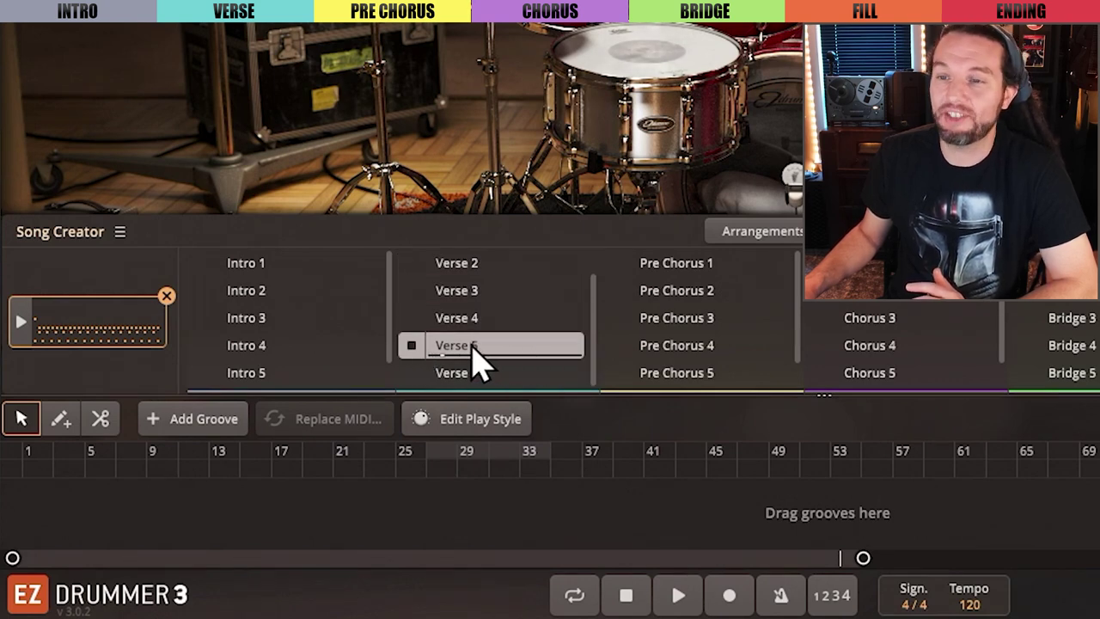
scroll(507, 363, up, 1)
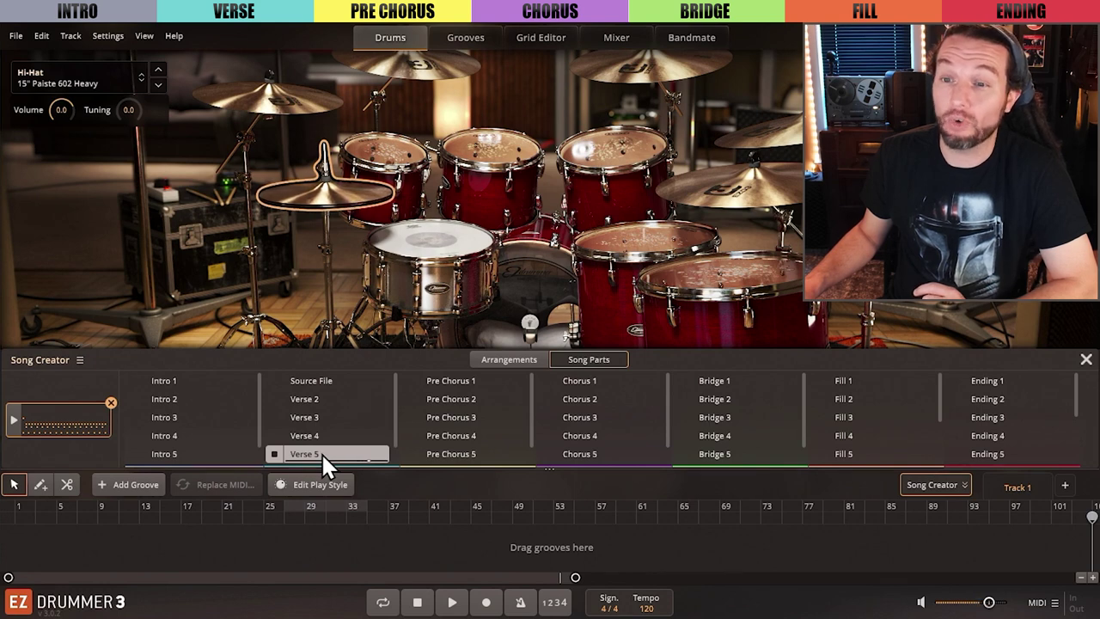
drag(321, 452, 60, 415)
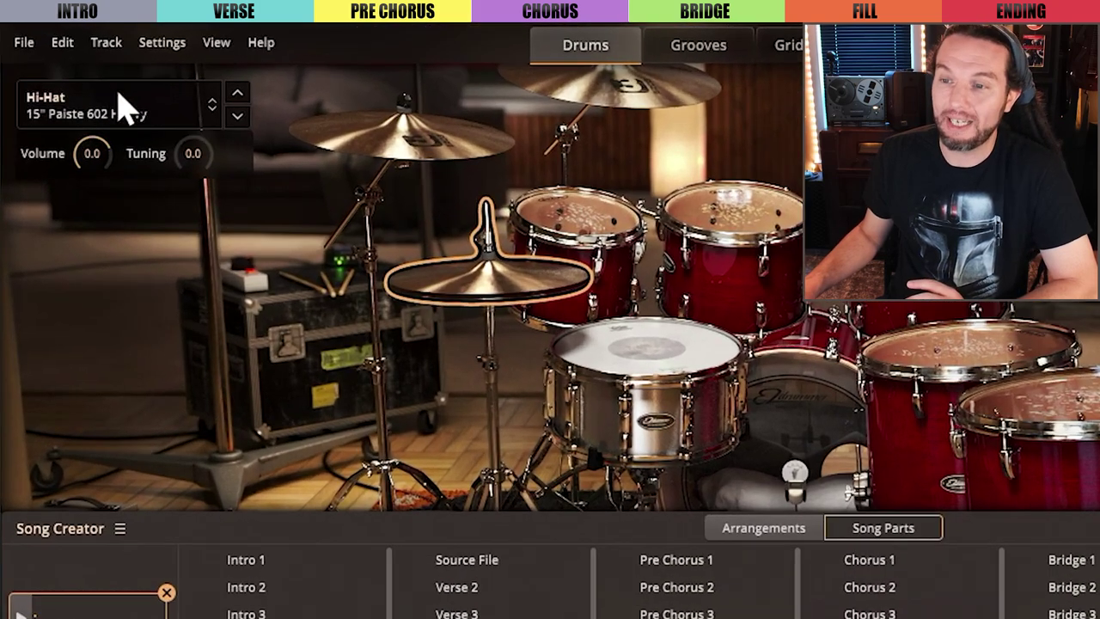
click(41, 35)
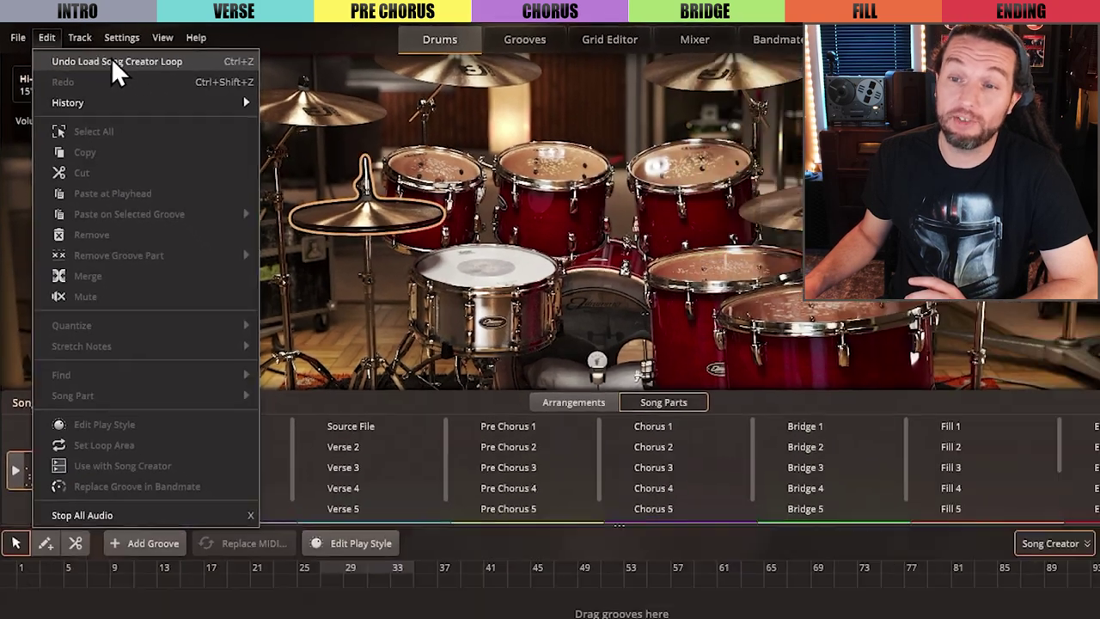
click(156, 76)
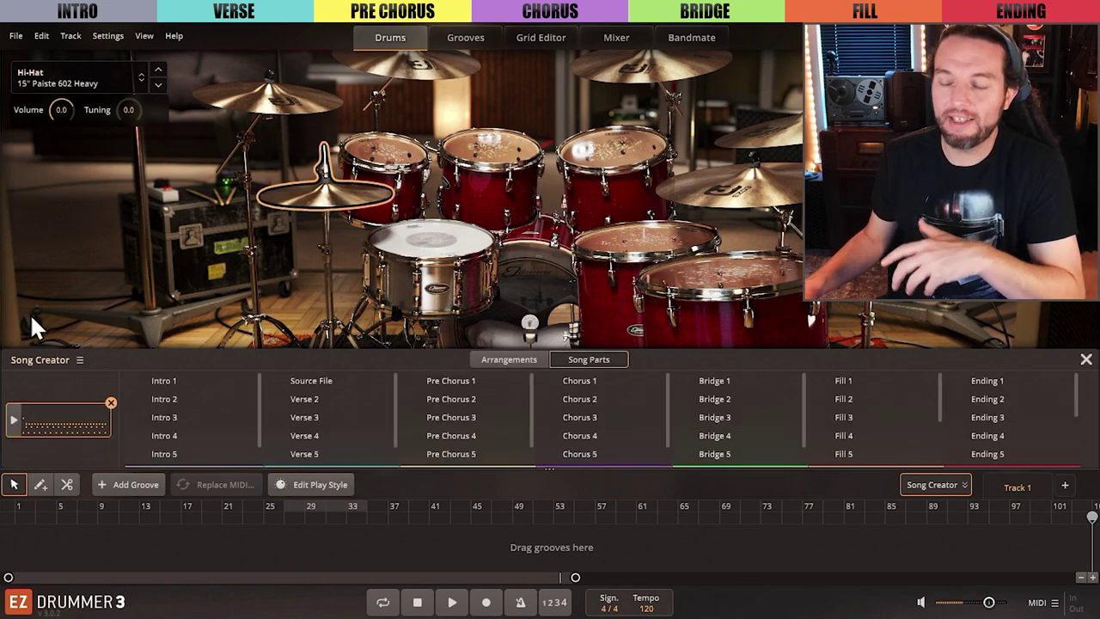
click(41, 35)
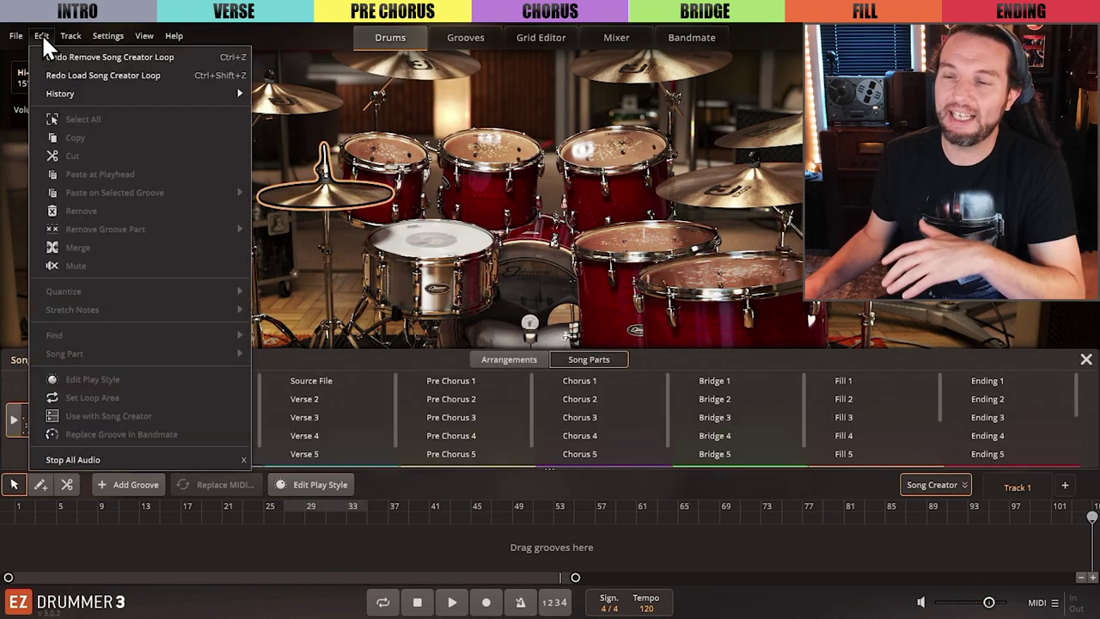
click(86, 75)
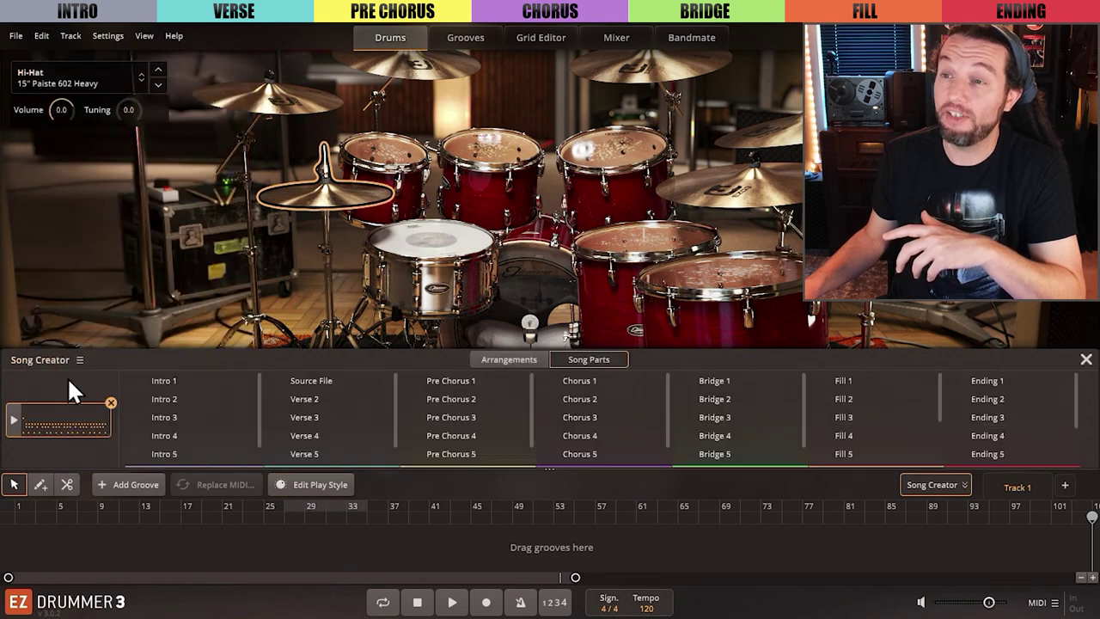
click(13, 421)
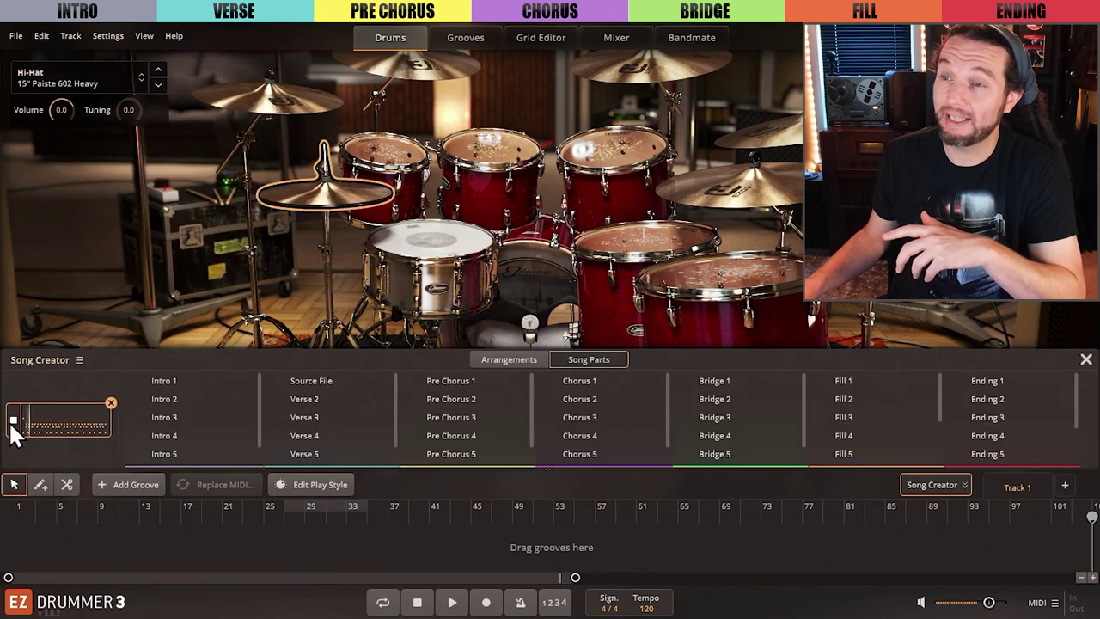
click(13, 423)
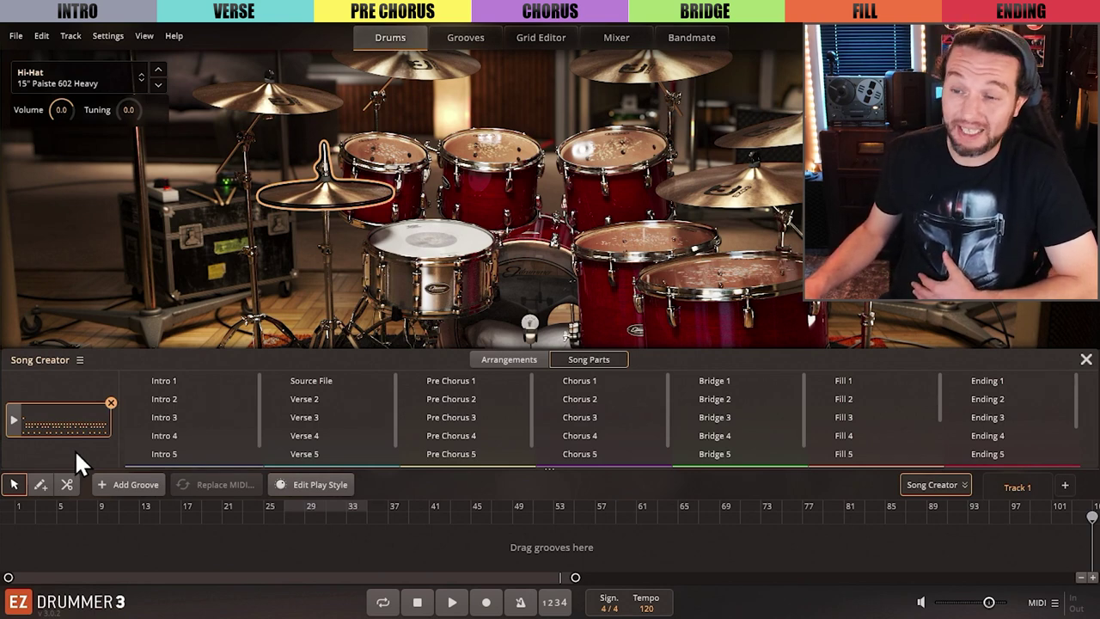
Place an Intro Count-Ins groove from EZdrummer 2 Modern/Vintage at bar 1 and play it back
click(465, 40)
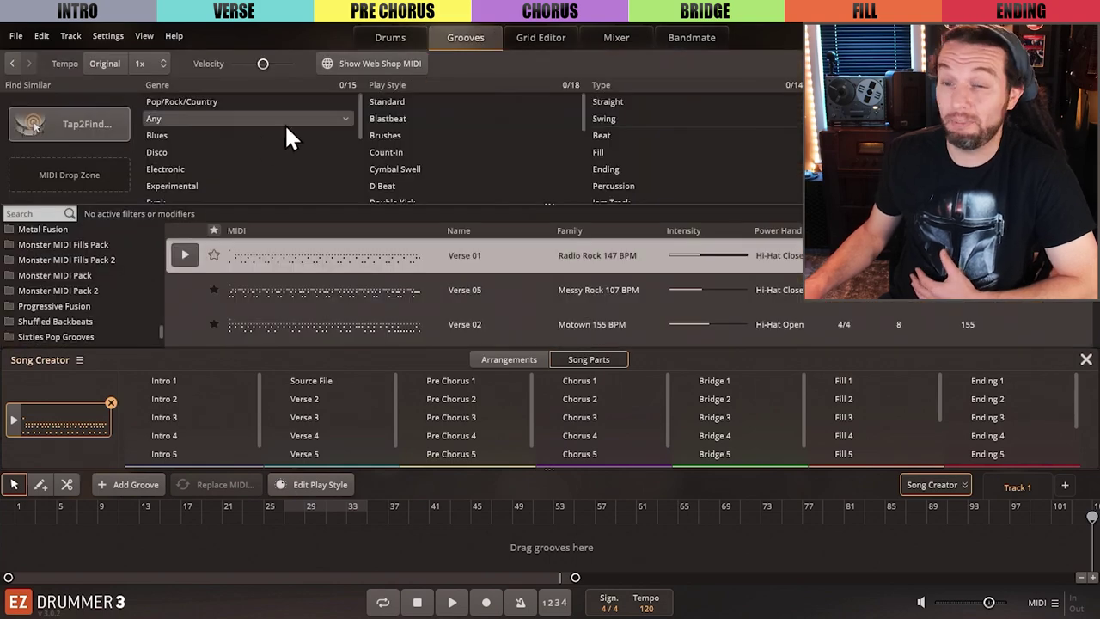
scroll(147, 233, down, 10)
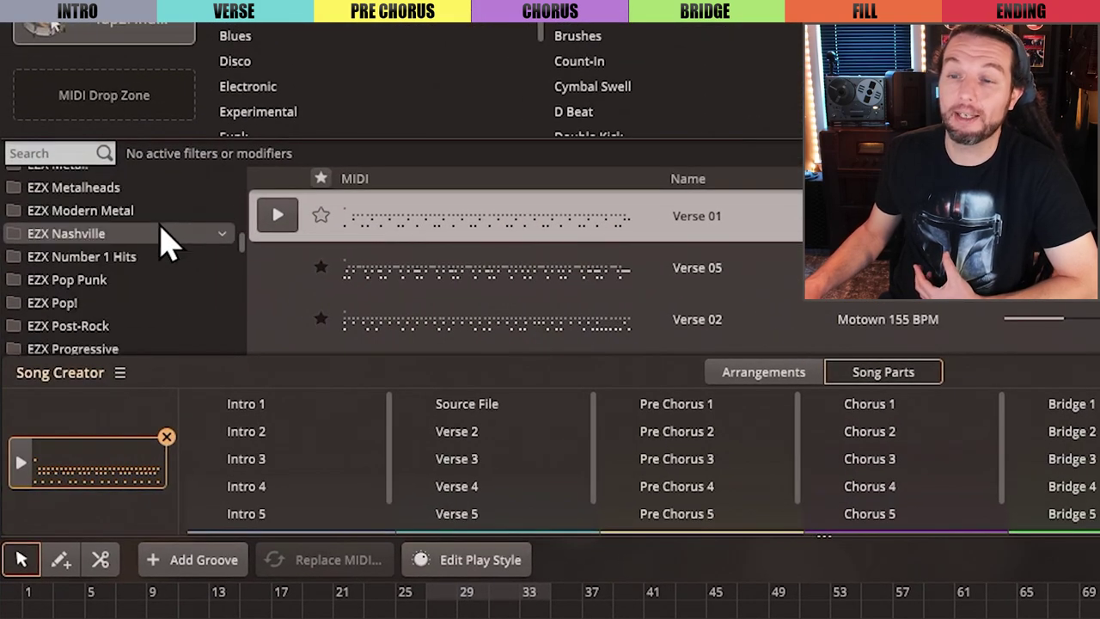
scroll(168, 245, up, 10)
click(116, 227)
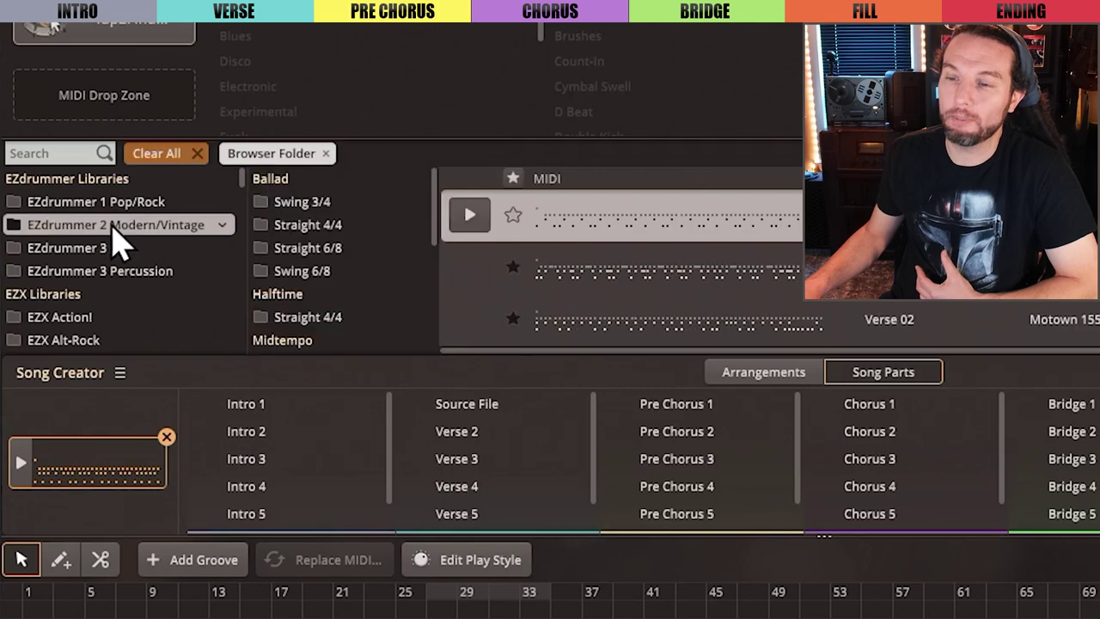
scroll(312, 277, down, 5)
scroll(314, 284, down, 3)
click(311, 297)
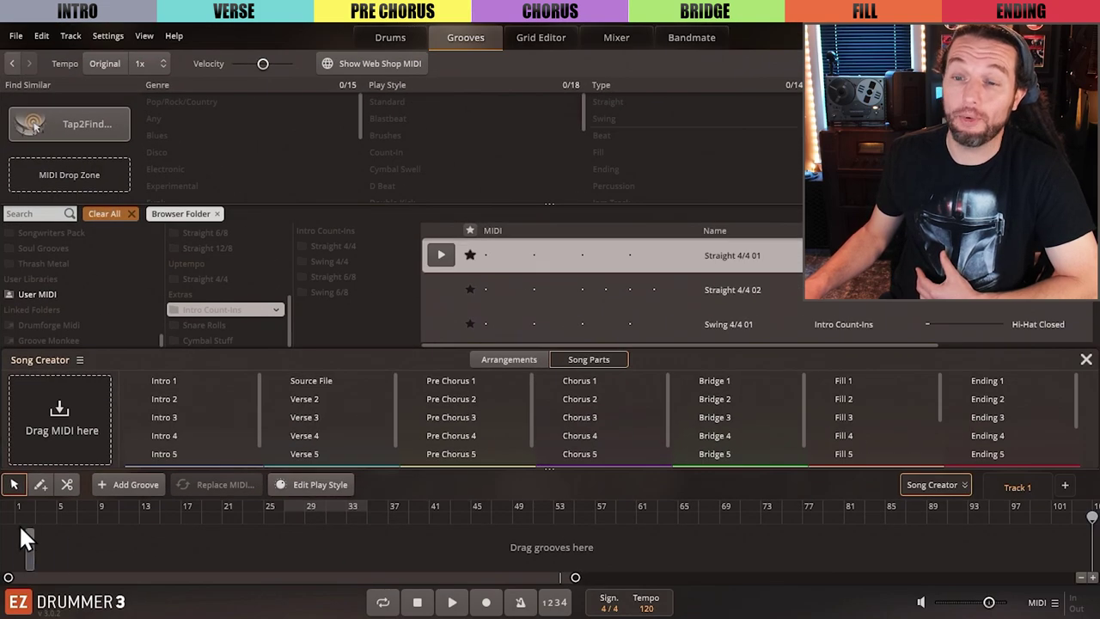
drag(19, 523, 243, 431)
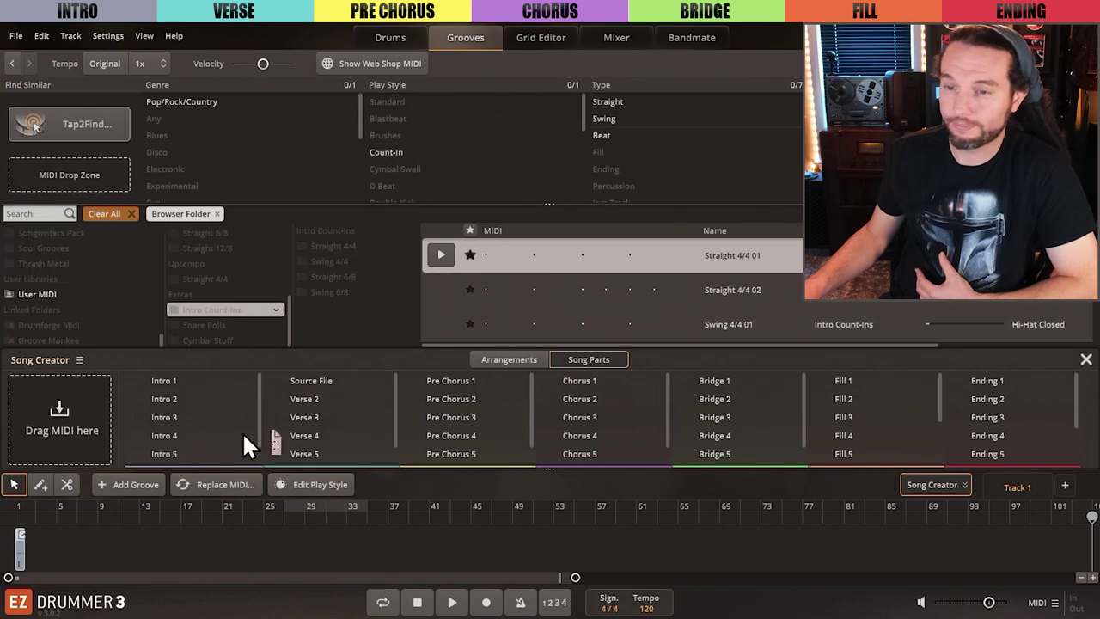
click(27, 531)
key(space)
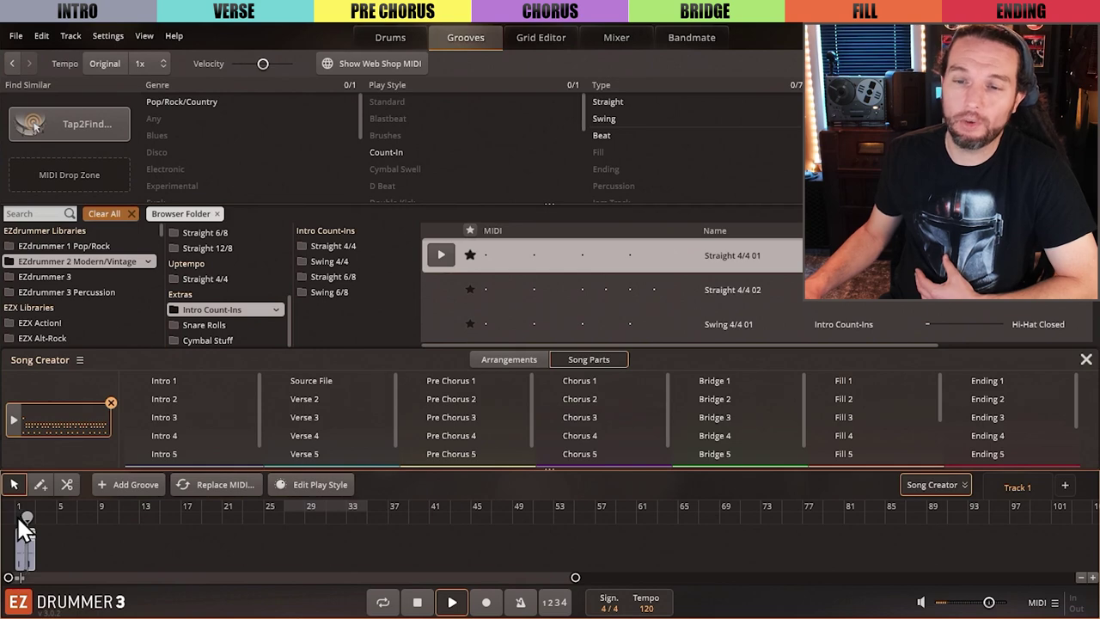
key(space)
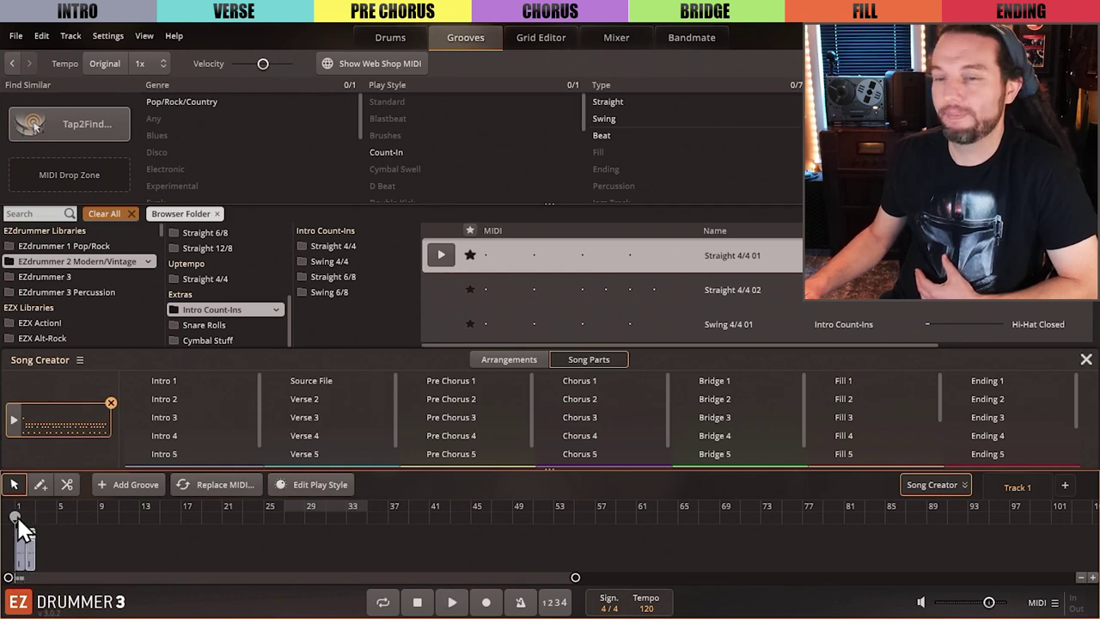
Tap three hi-hat notes in Tap2Find and search for matching grooves
click(83, 122)
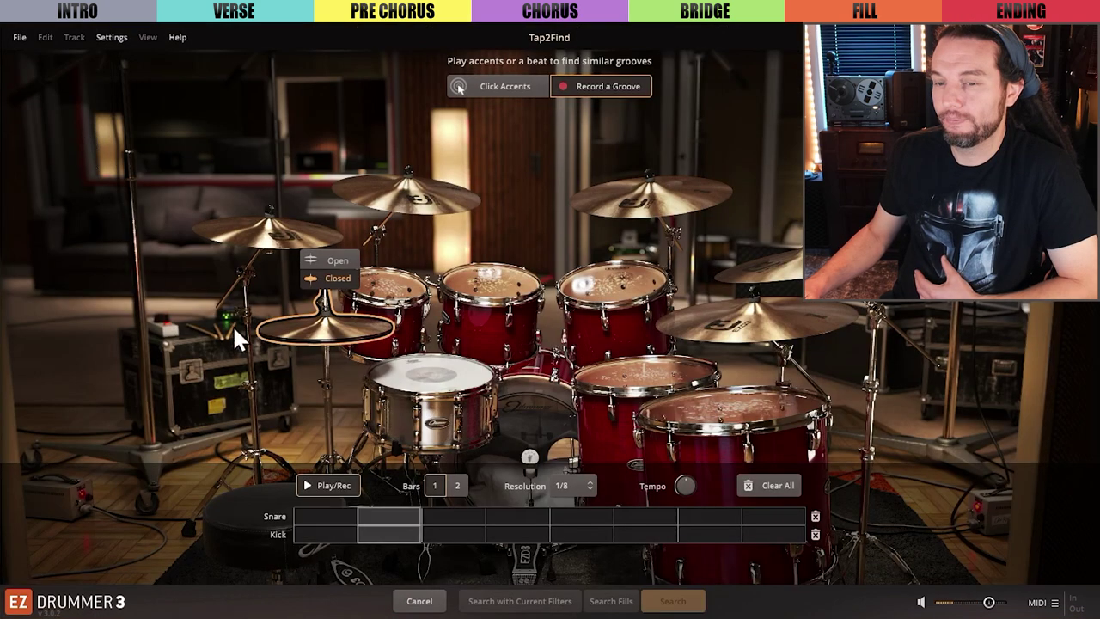
click(298, 324)
click(298, 324)
click(298, 324)
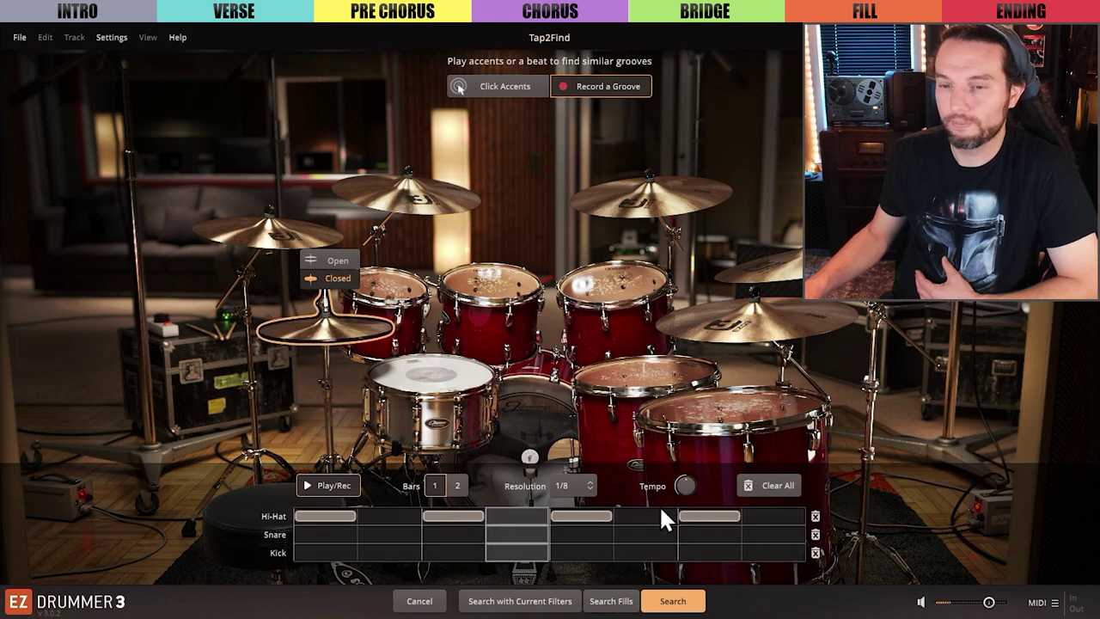
click(679, 601)
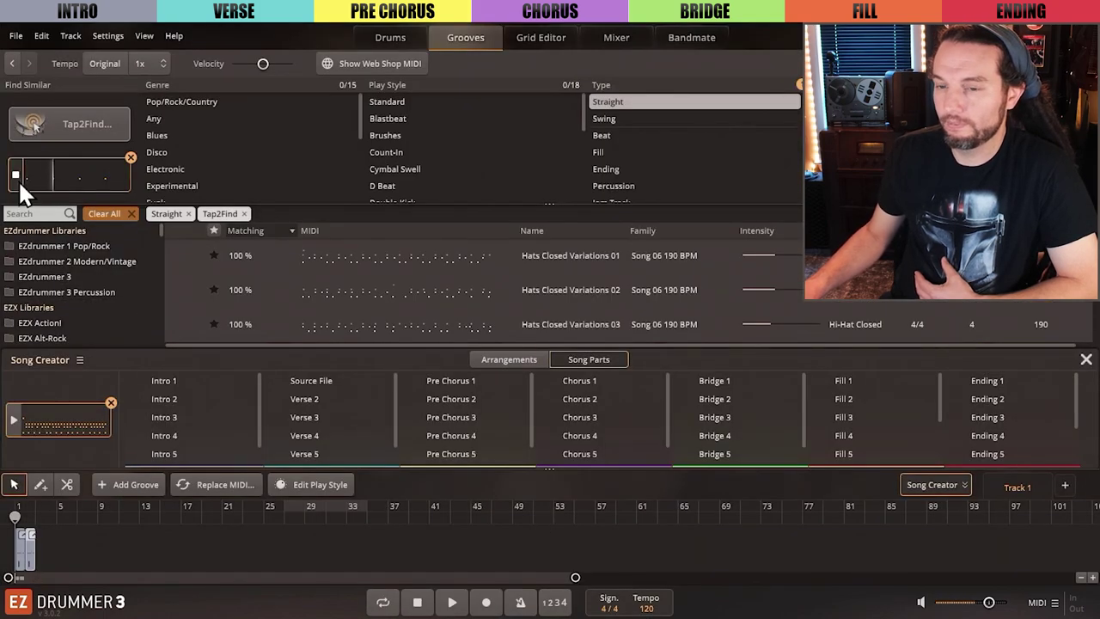
Replace the count-in clip with the tapped pattern at bar 1 and play it
click(18, 554)
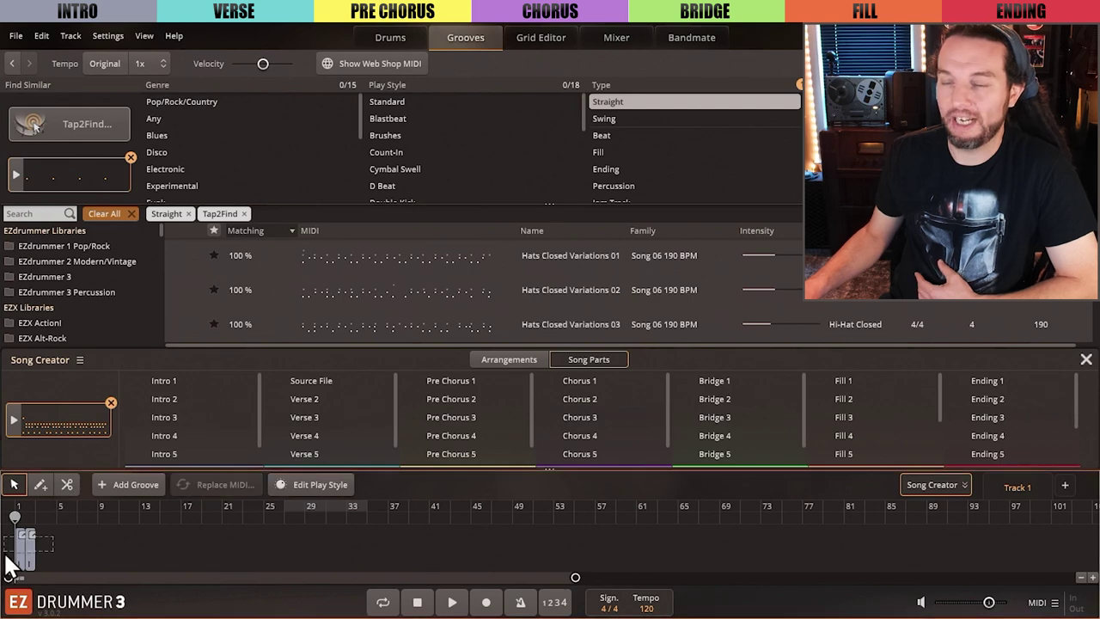
key(Delete)
drag(61, 183, 19, 542)
drag(70, 181, 25, 538)
key(space)
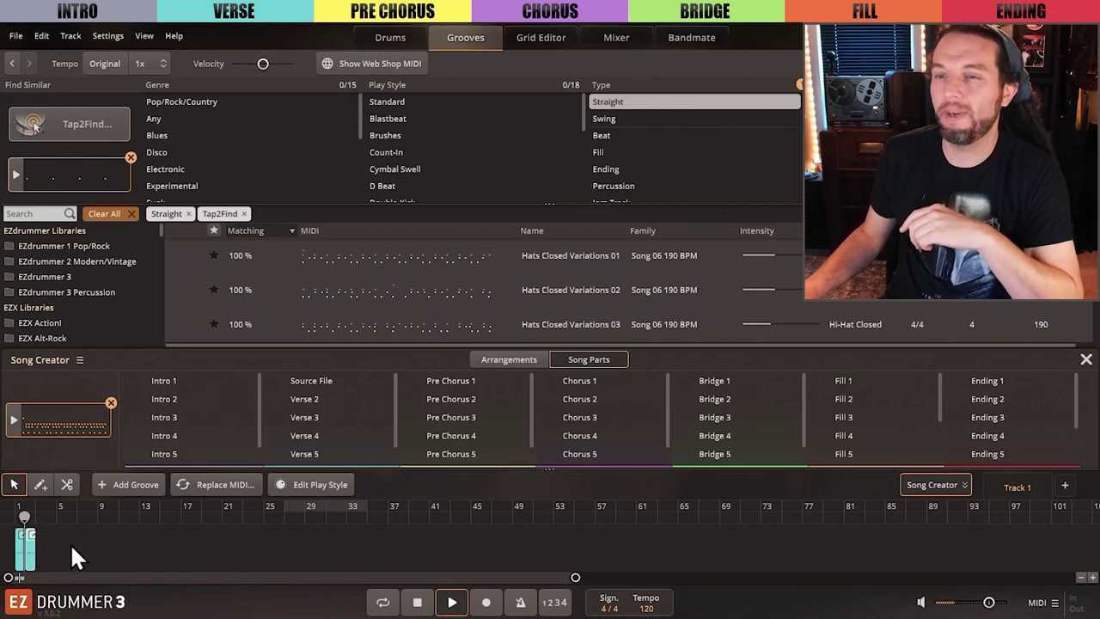
key(space)
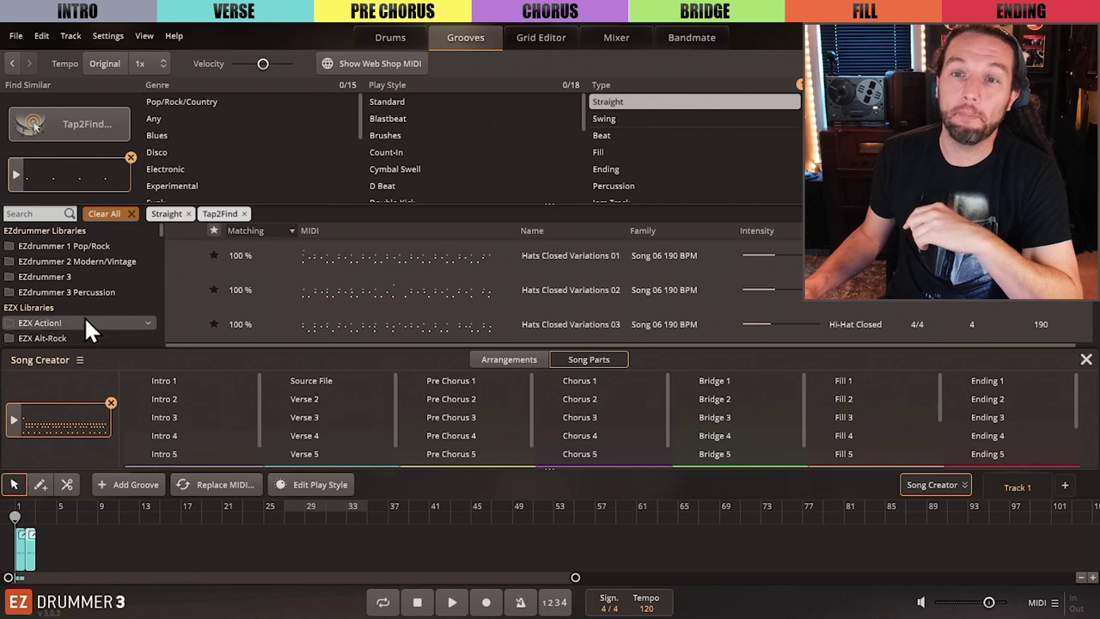
Audition Intro 1 and place it on the song track as the Intro after the opening clips
scroll(159, 258, down, 10)
drag(159, 271, 158, 222)
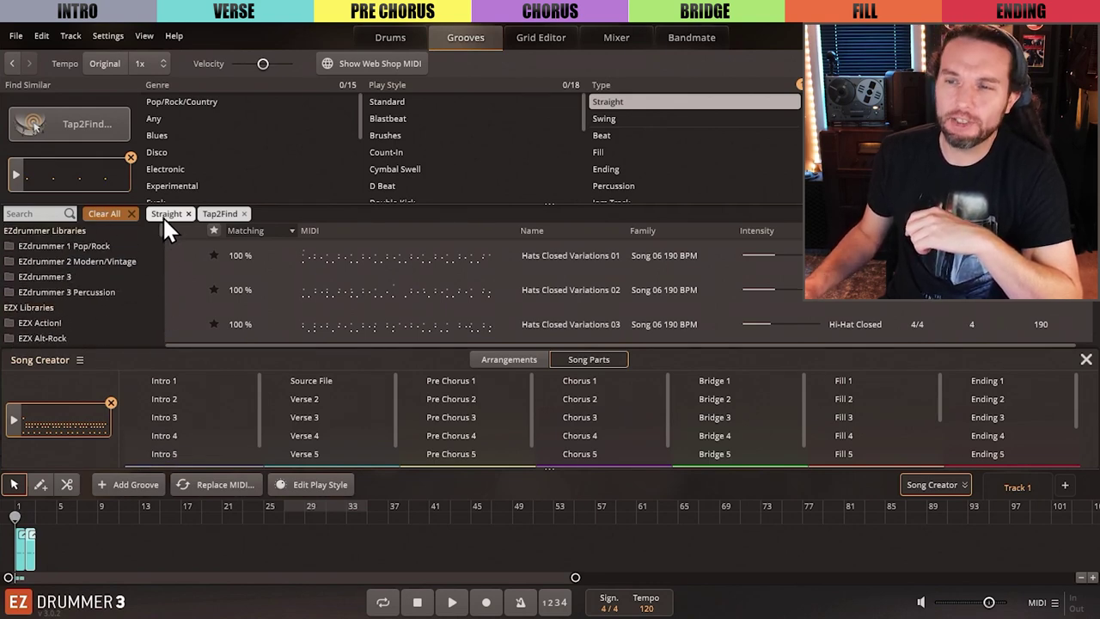
click(390, 38)
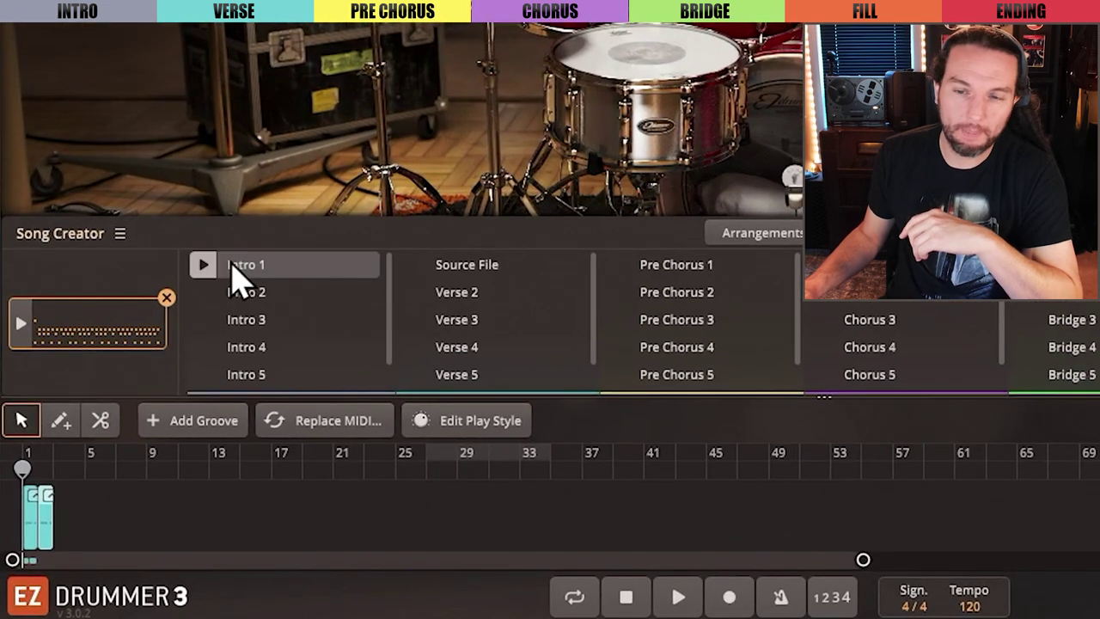
click(137, 384)
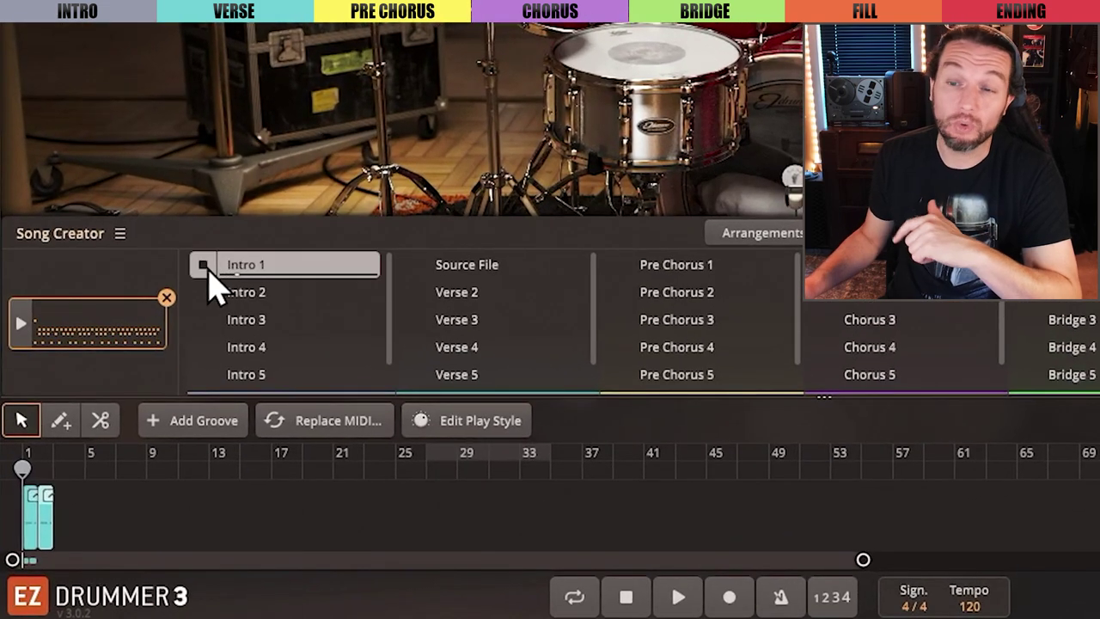
click(204, 265)
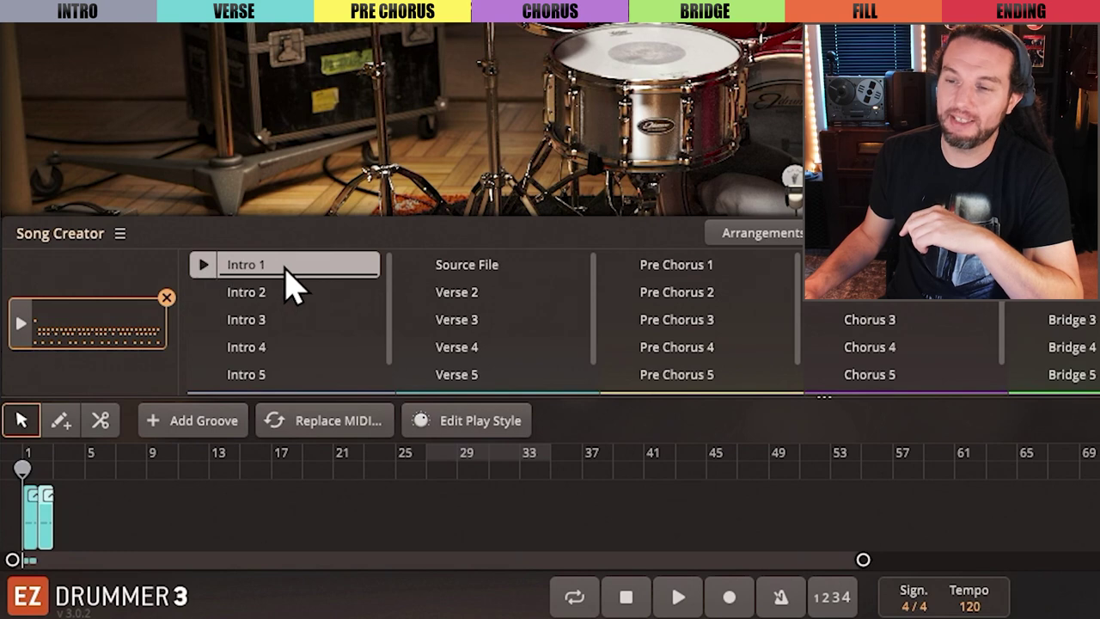
drag(290, 280, 121, 500)
Play the song from around bar 7, then audition the Verse column's Source File groove
click(120, 500)
key(space)
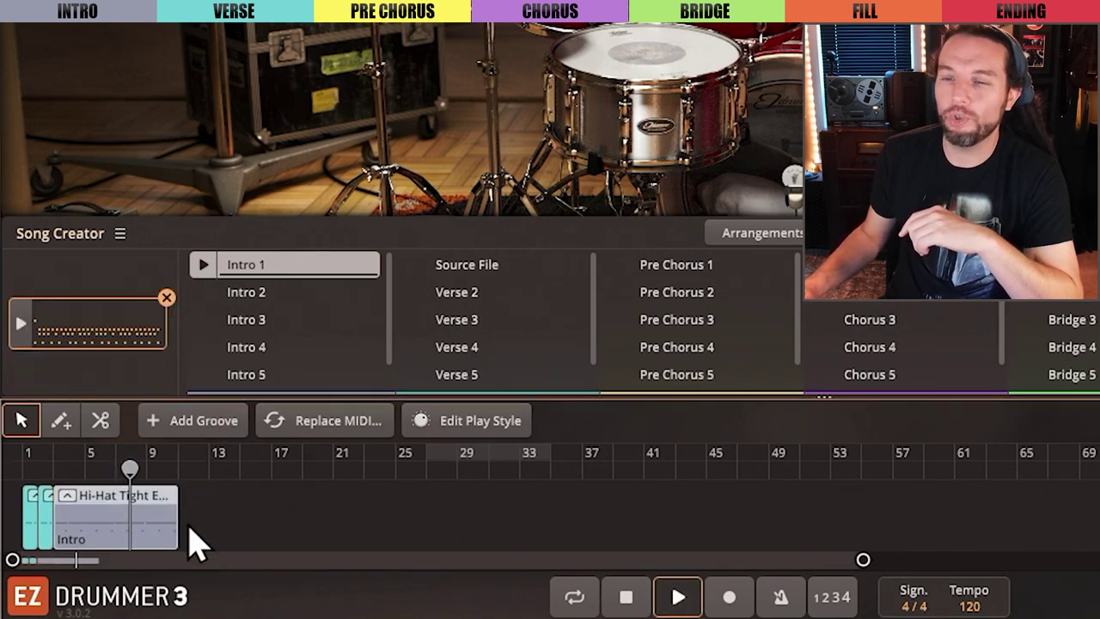
scroll(192, 540, up, 5)
scroll(163, 546, up, 2)
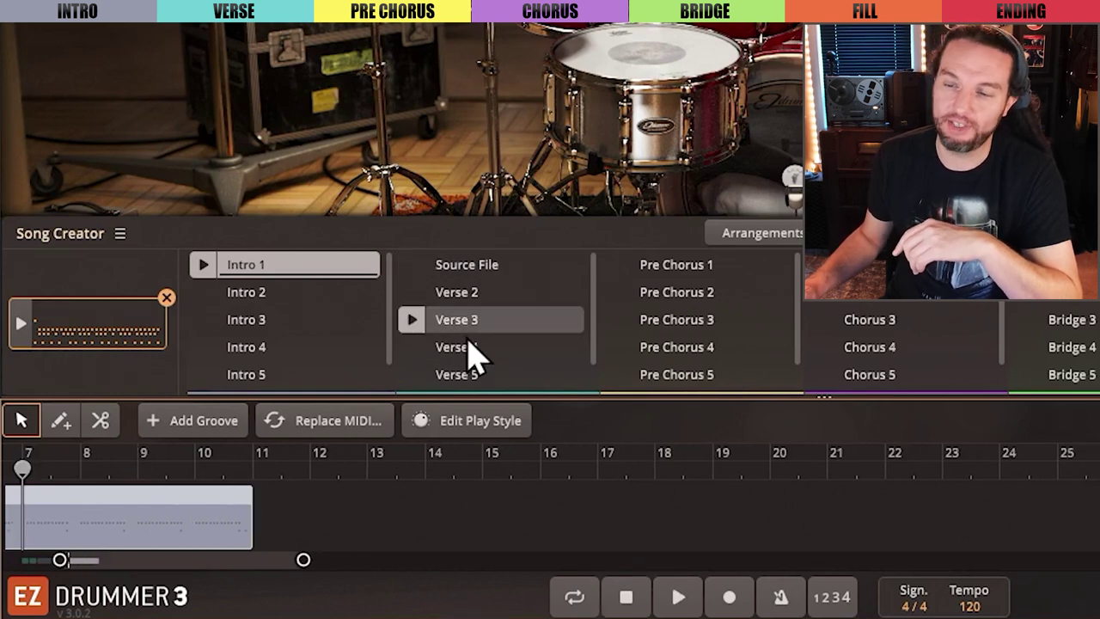
click(411, 265)
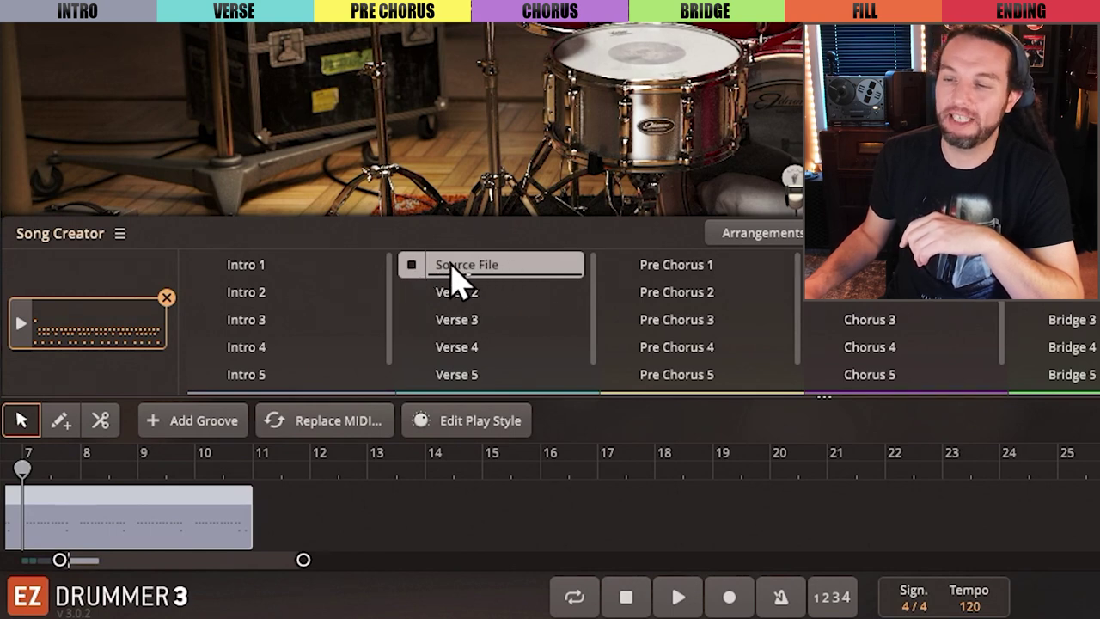
Place the Verse column's Source File groove on the song track right after the Intro
drag(481, 267, 267, 517)
scroll(307, 523, down, 3)
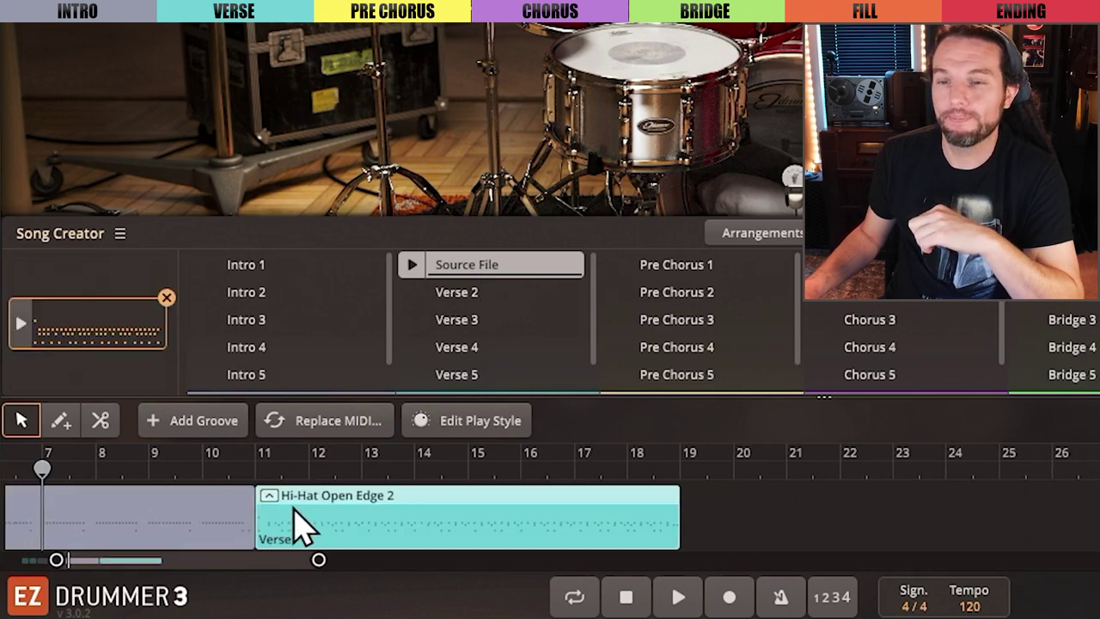
scroll(314, 521, down, 1)
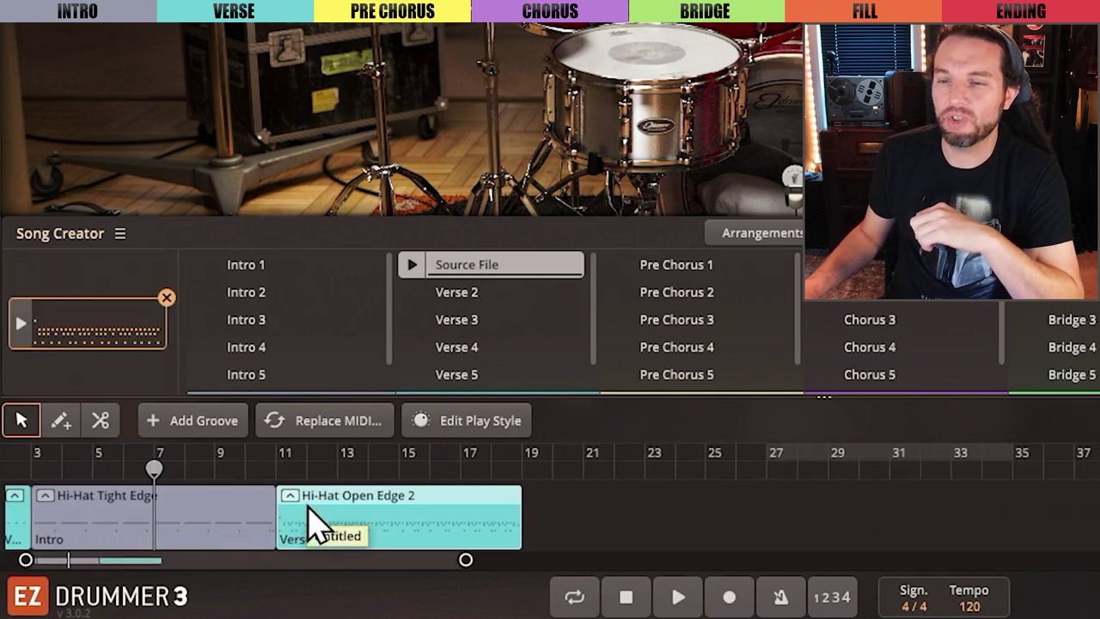
scroll(516, 507, up, 6)
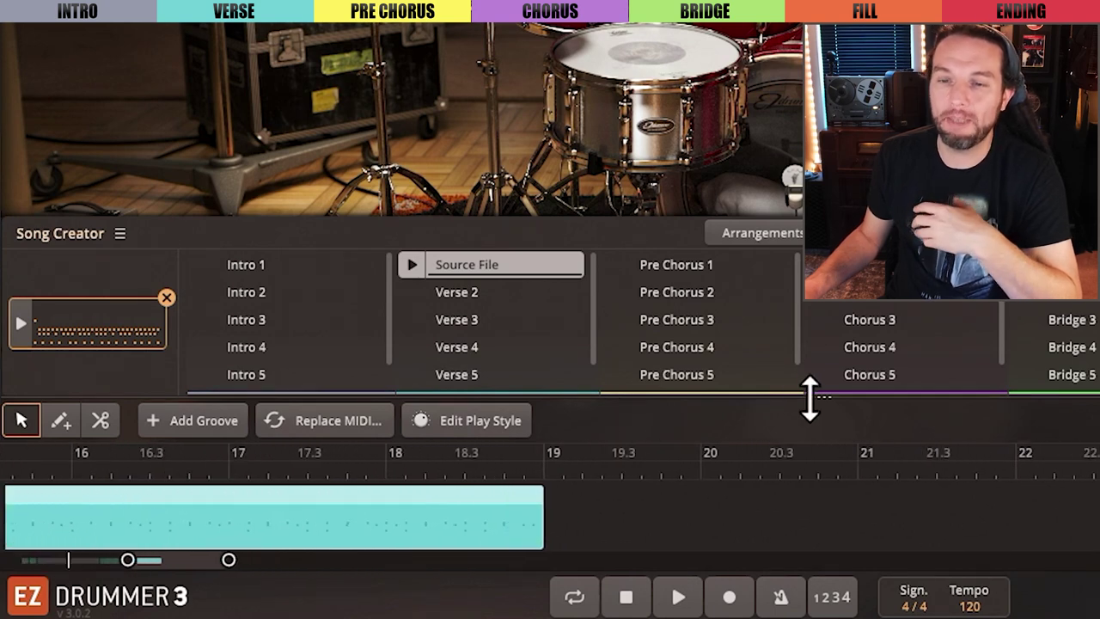
Enlarge the song track, audition the Verse part's ending, then restore the browser size
drag(815, 397, 815, 367)
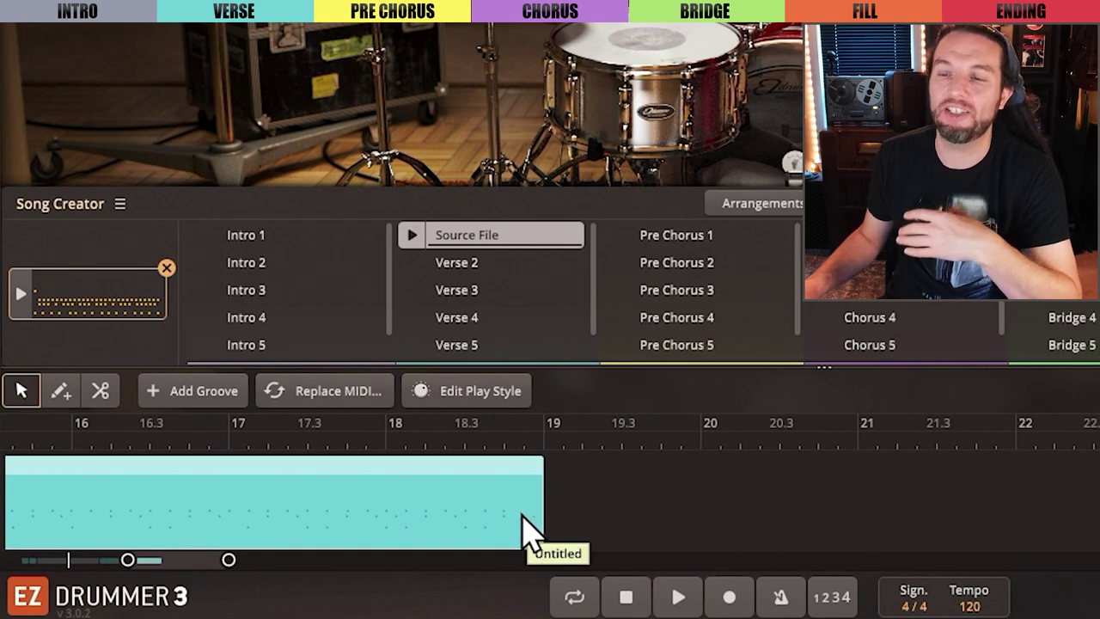
click(471, 460)
key(space)
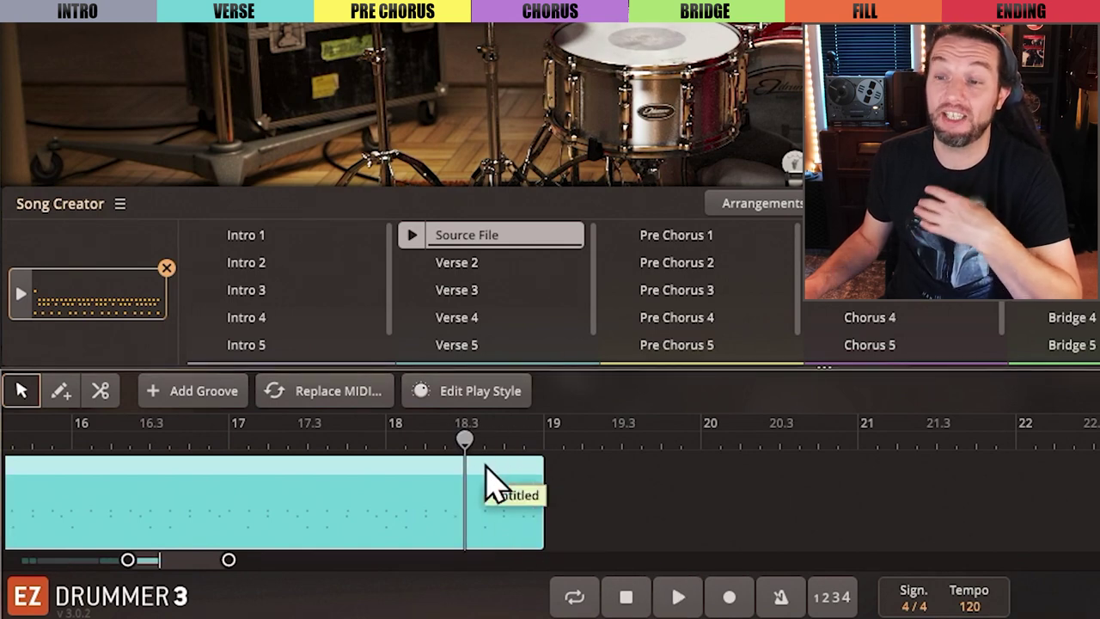
drag(820, 371, 818, 399)
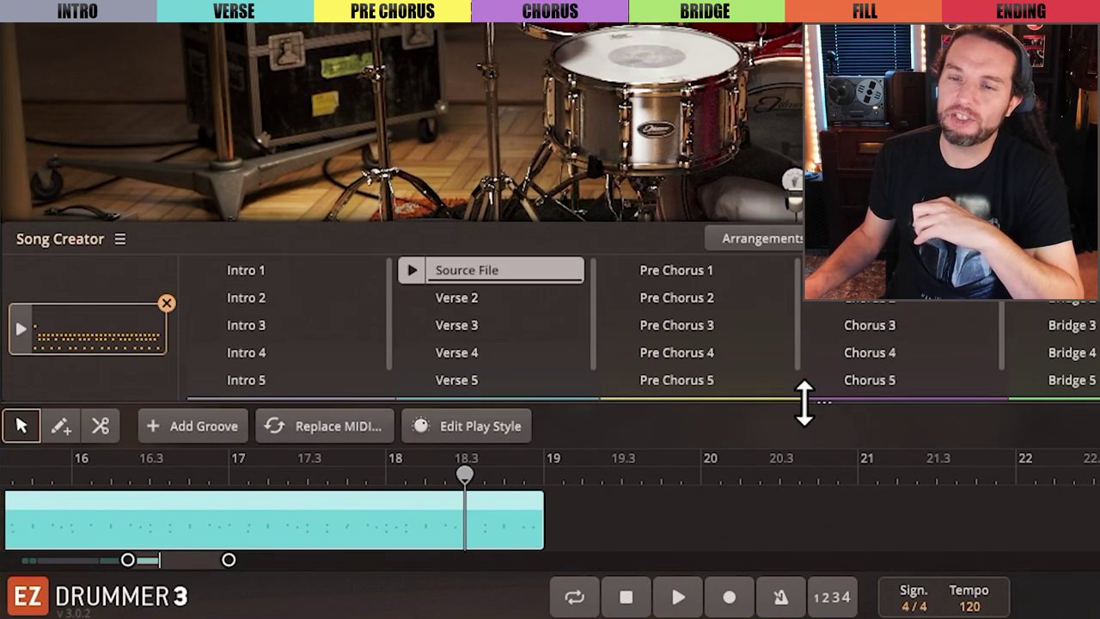
scroll(421, 533, down, 5)
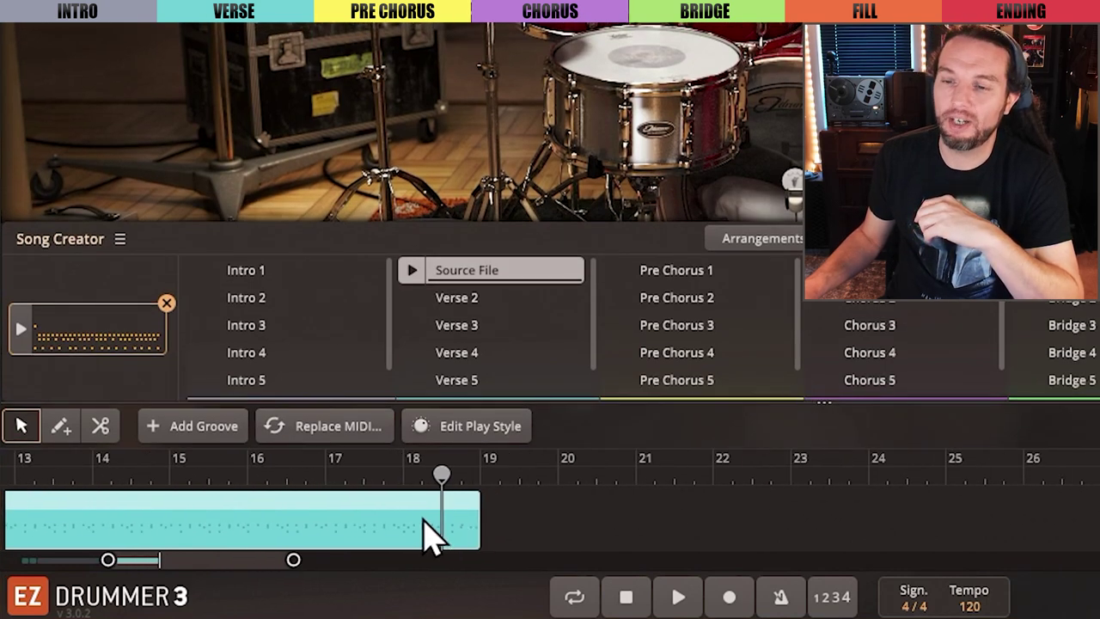
scroll(430, 535, down, 4)
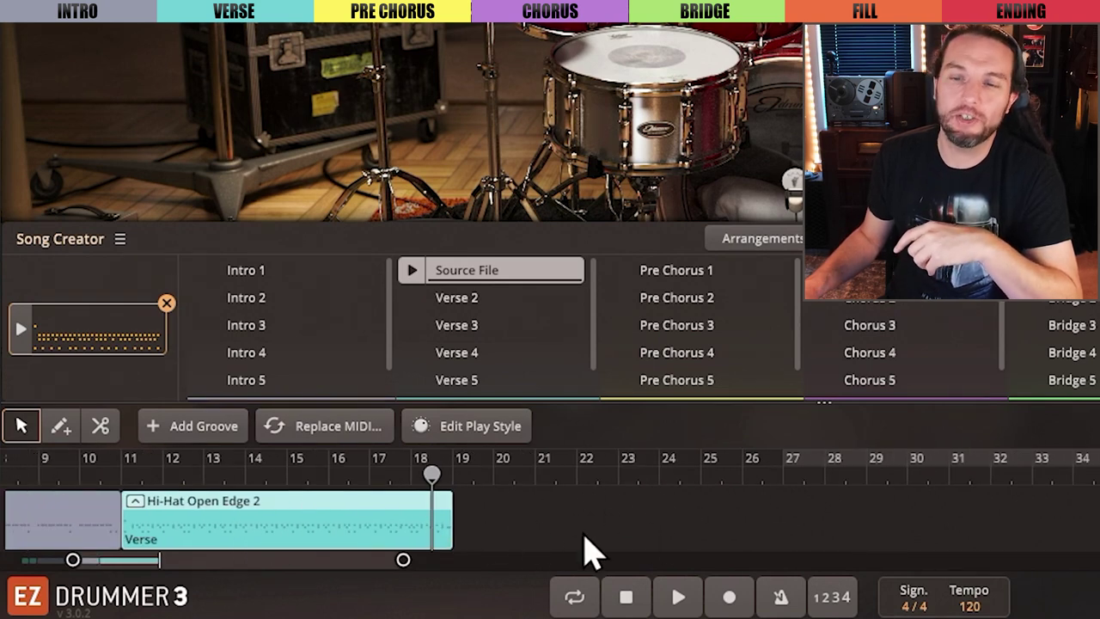
Add another Source File groove as a second Verse clip spanning bars 19 to 27
mouse_move(474, 278)
mouse_down()
mouse_move(488, 446)
mouse_move(479, 511)
mouse_move(457, 287)
mouse_up()
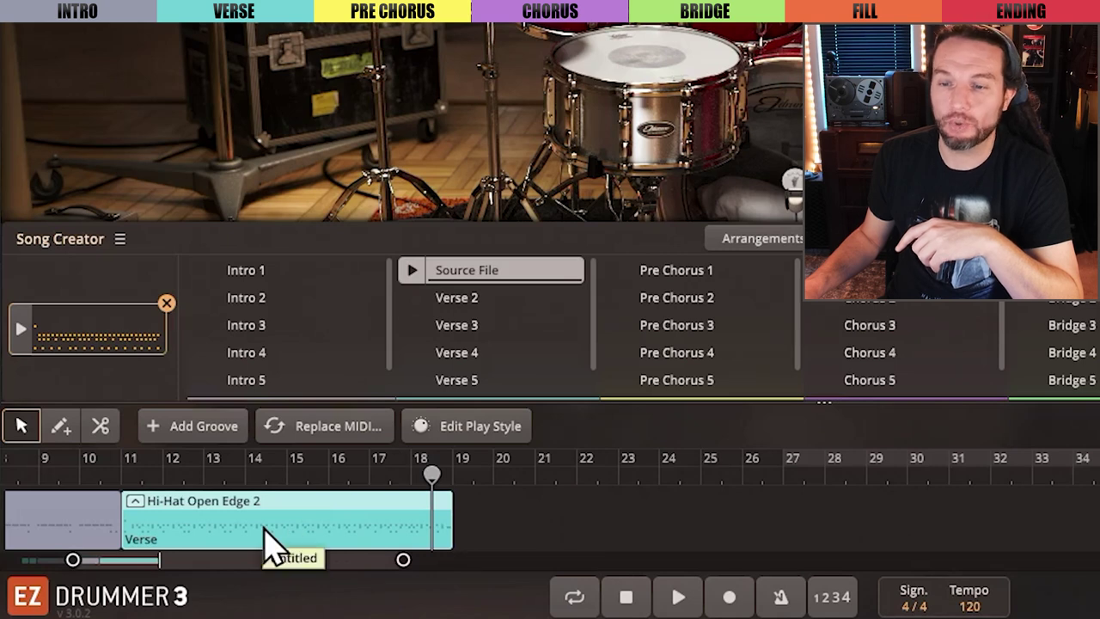
drag(266, 543, 602, 554)
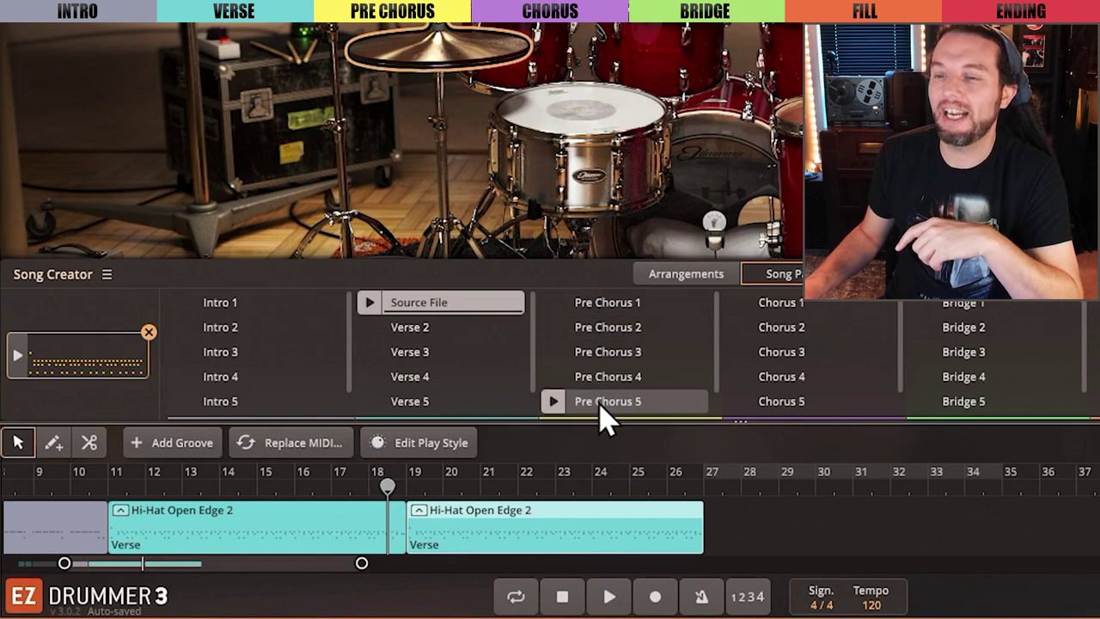
Play the song from bar 24, then audition Pre Chorus 1, 2 and 3
click(593, 489)
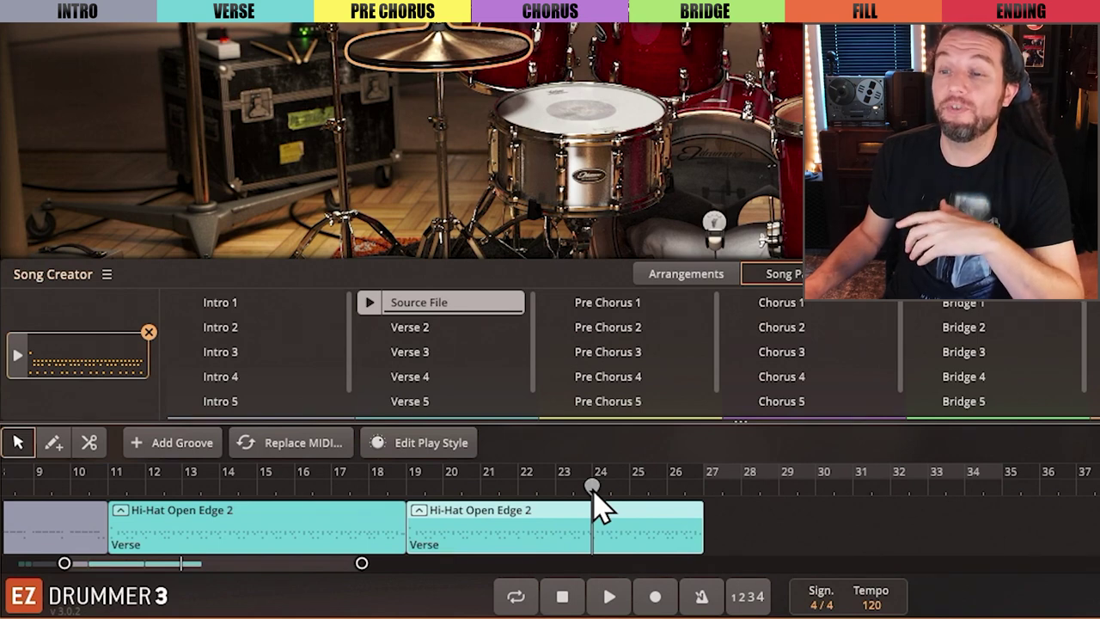
key(space)
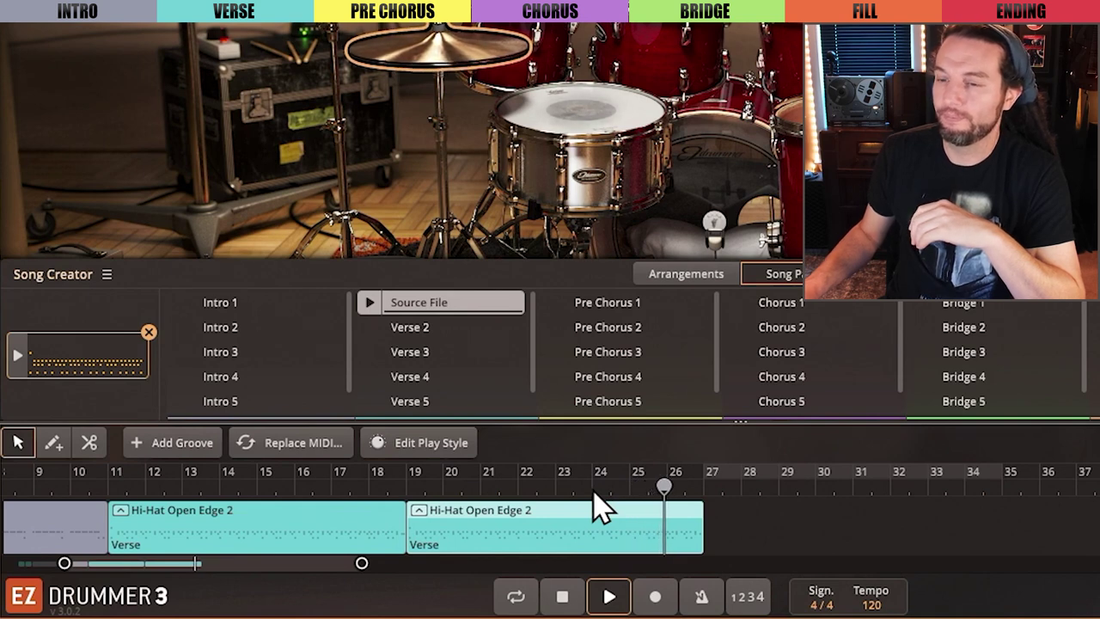
key(space)
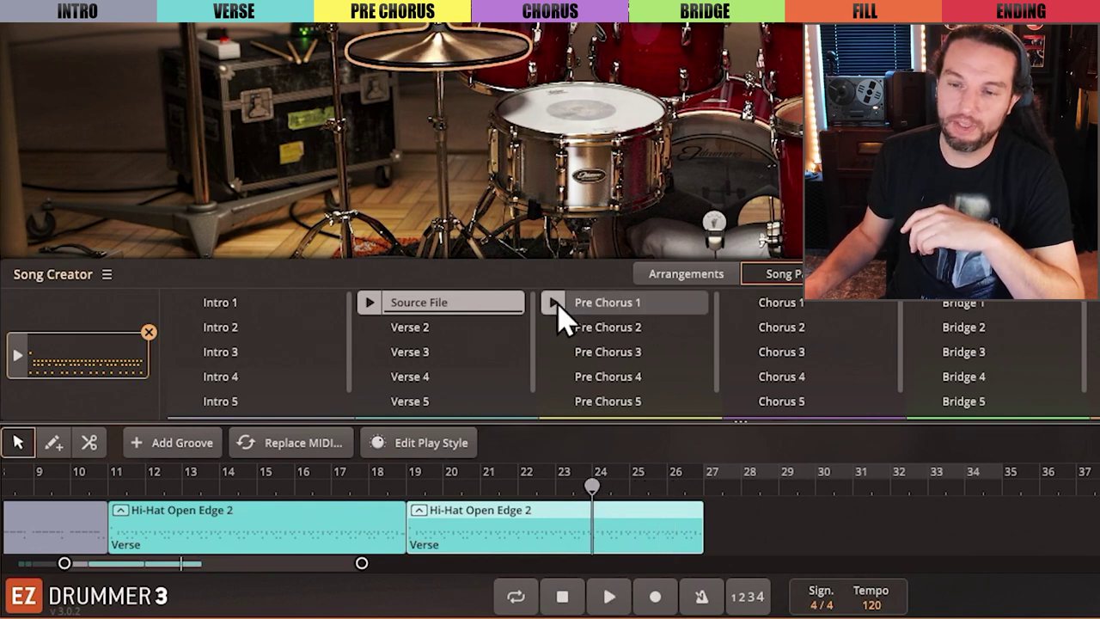
click(556, 305)
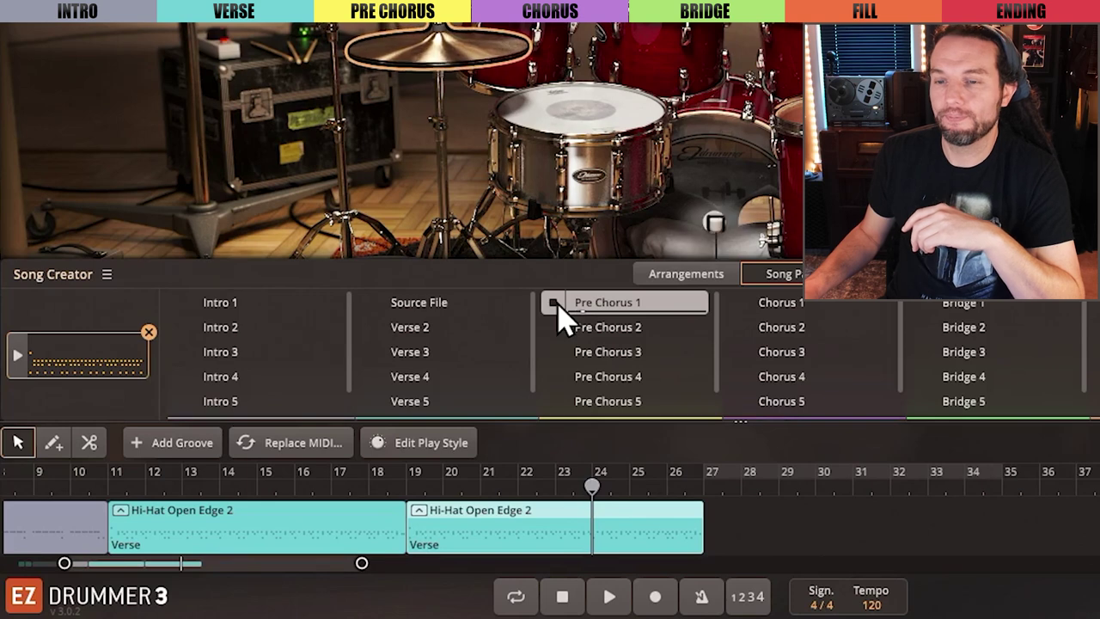
click(555, 330)
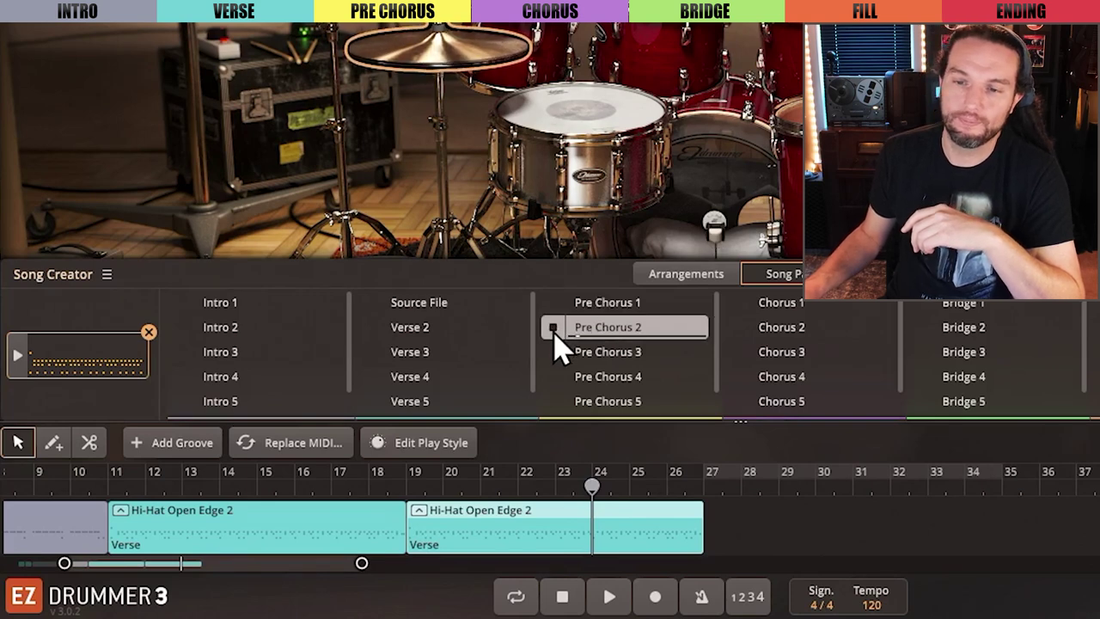
click(554, 354)
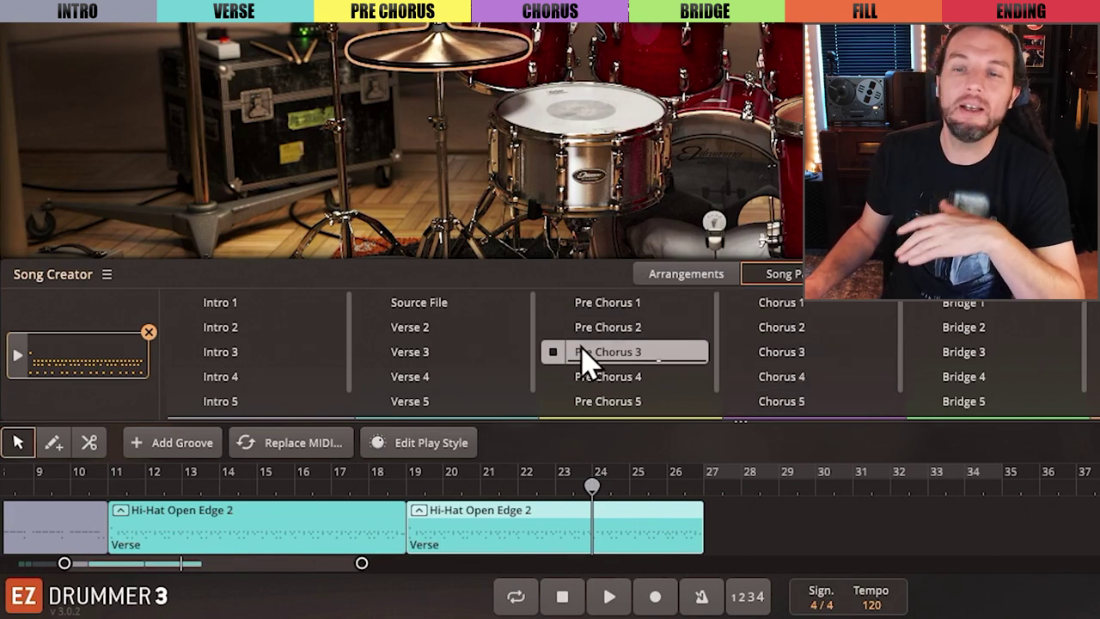
Audition Pre Chorus 4 and 5, then place Pre Chorus 4 after the second Verse at bars 27–35
scroll(585, 358, down, 1)
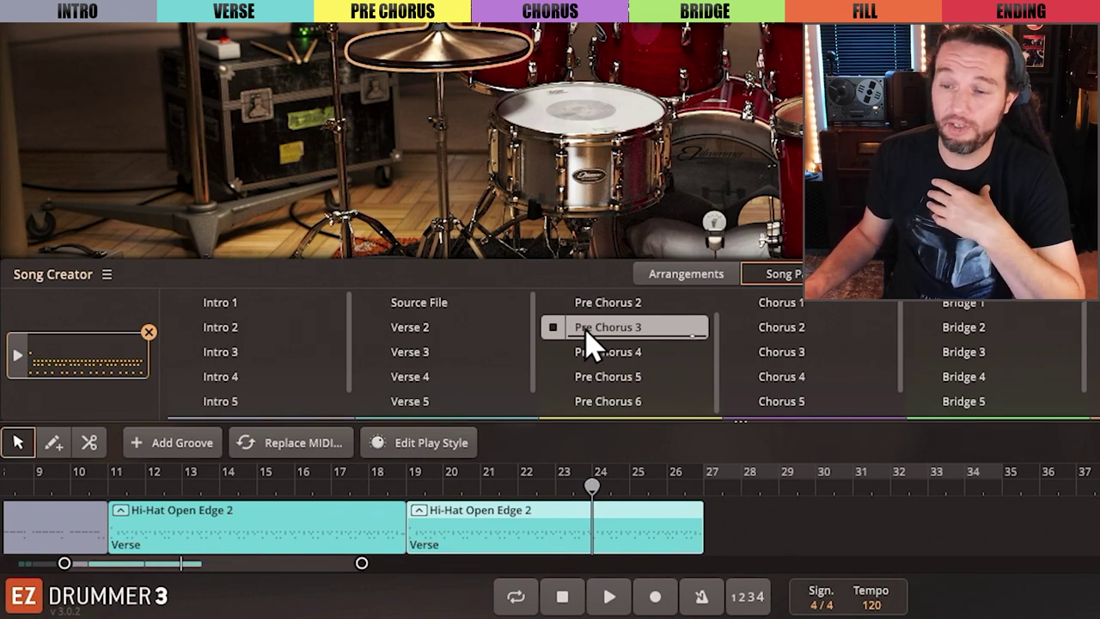
click(553, 352)
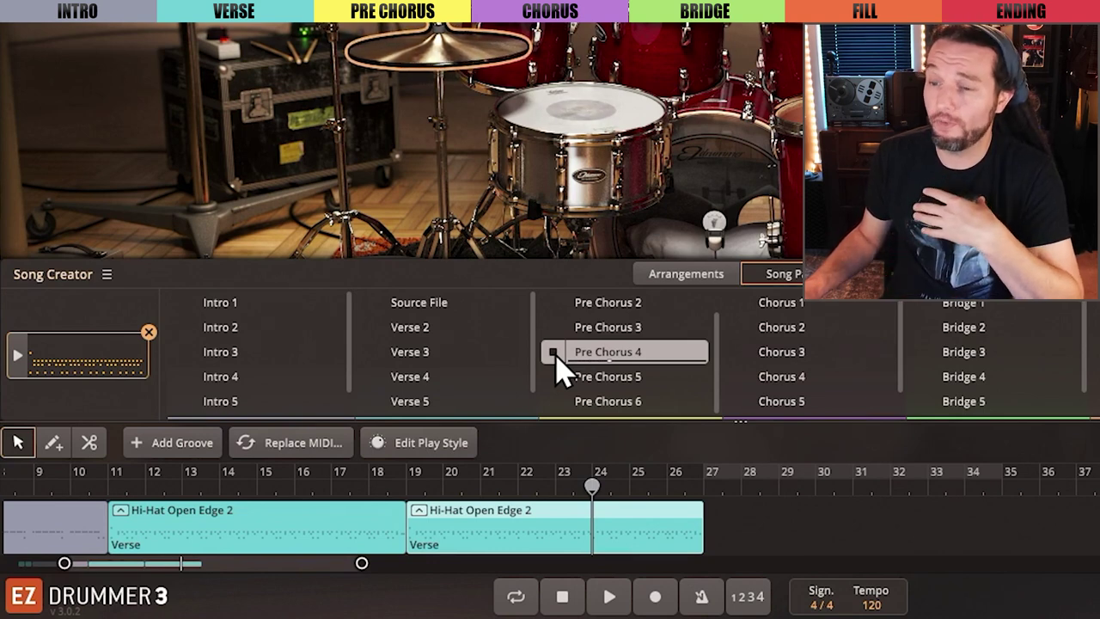
click(555, 378)
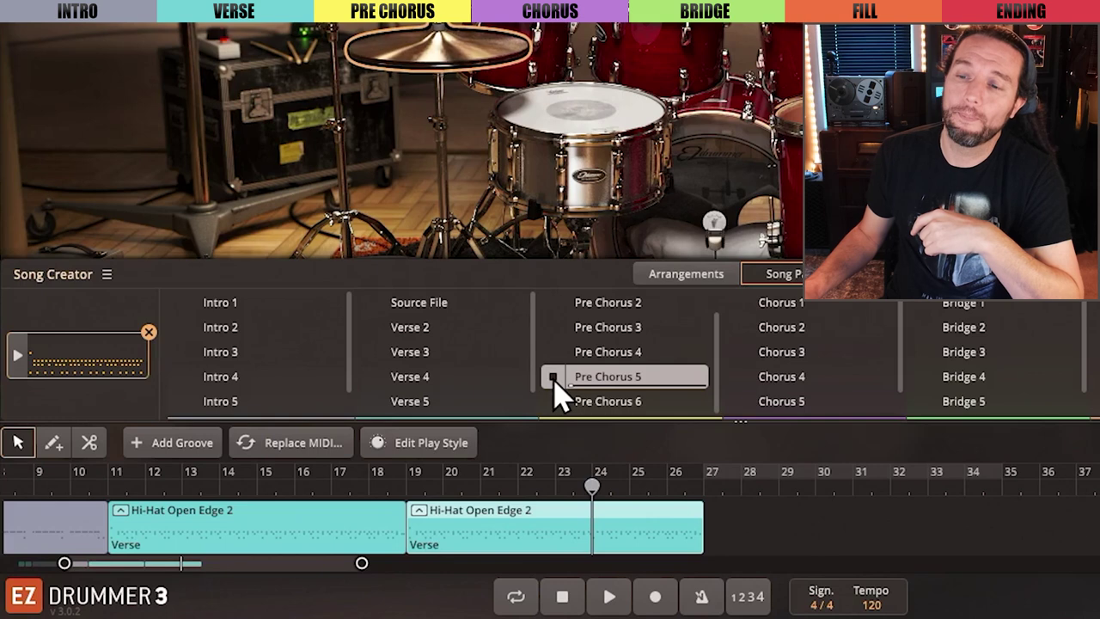
click(606, 369)
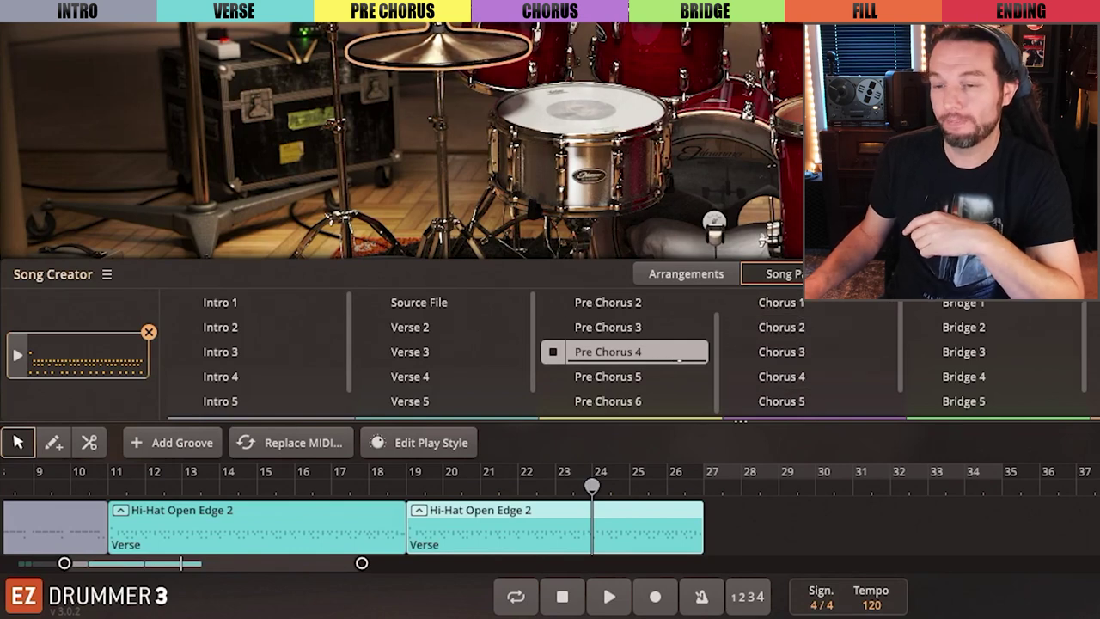
drag(567, 361, 705, 511)
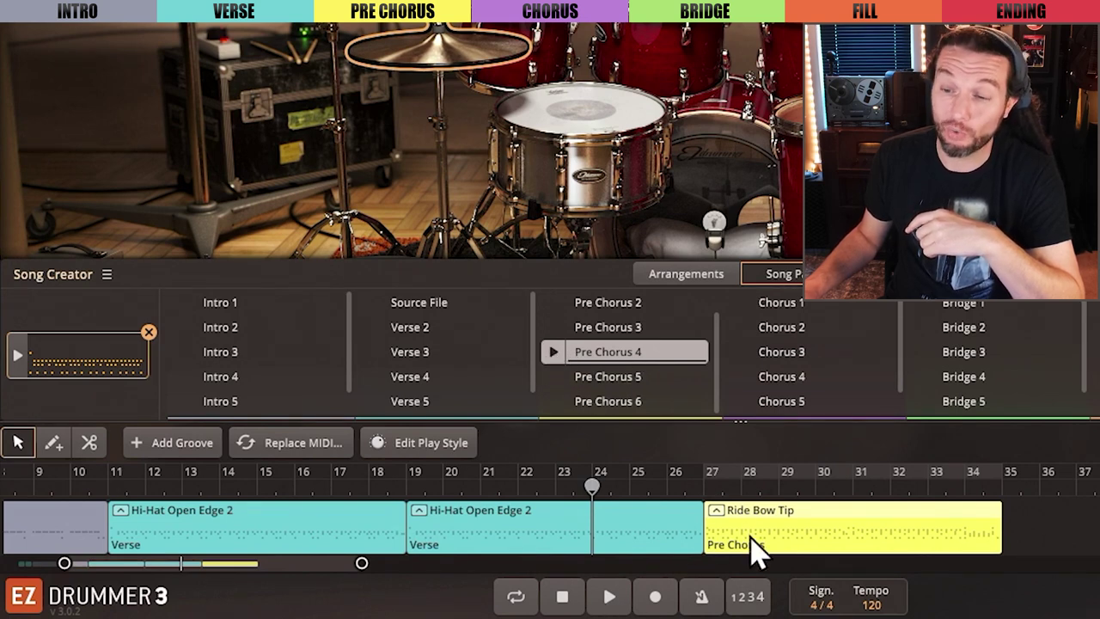
key(space)
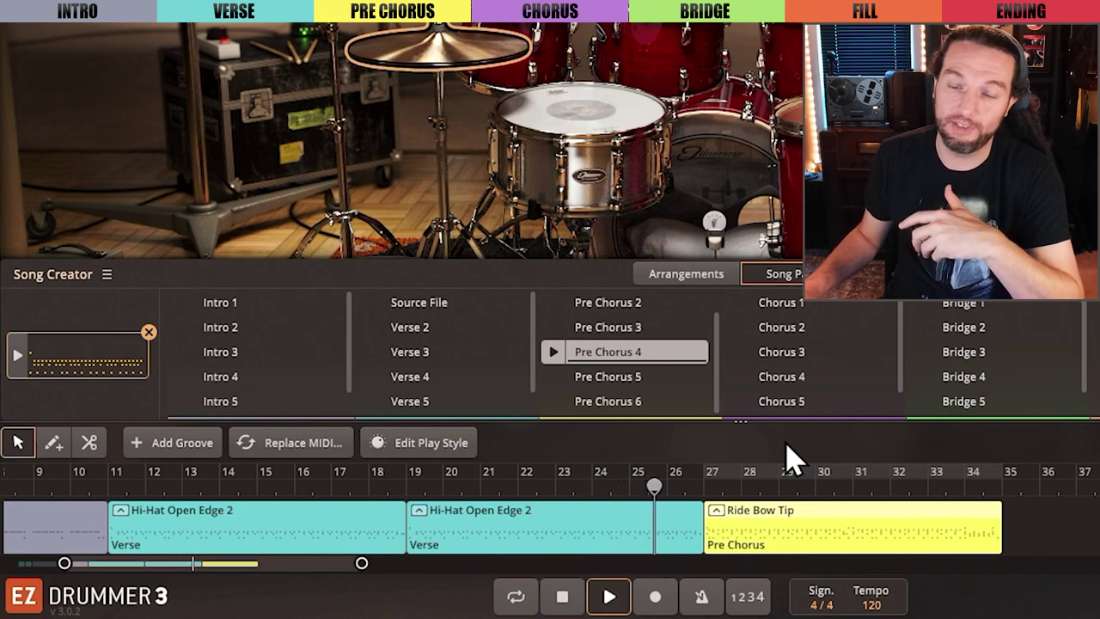
key(space)
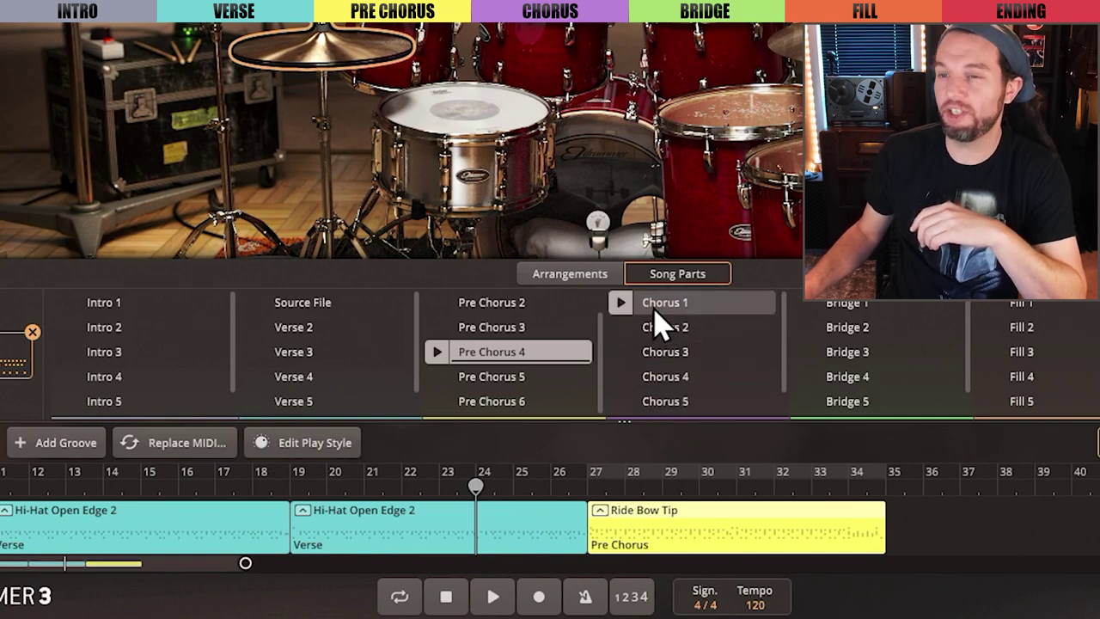
click(621, 305)
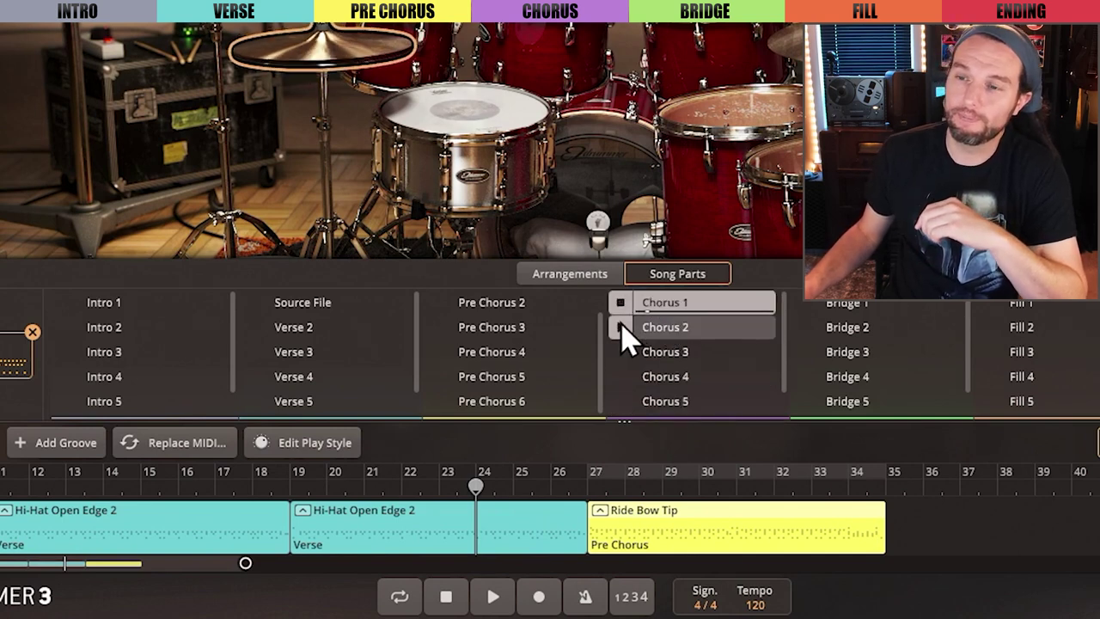
click(620, 327)
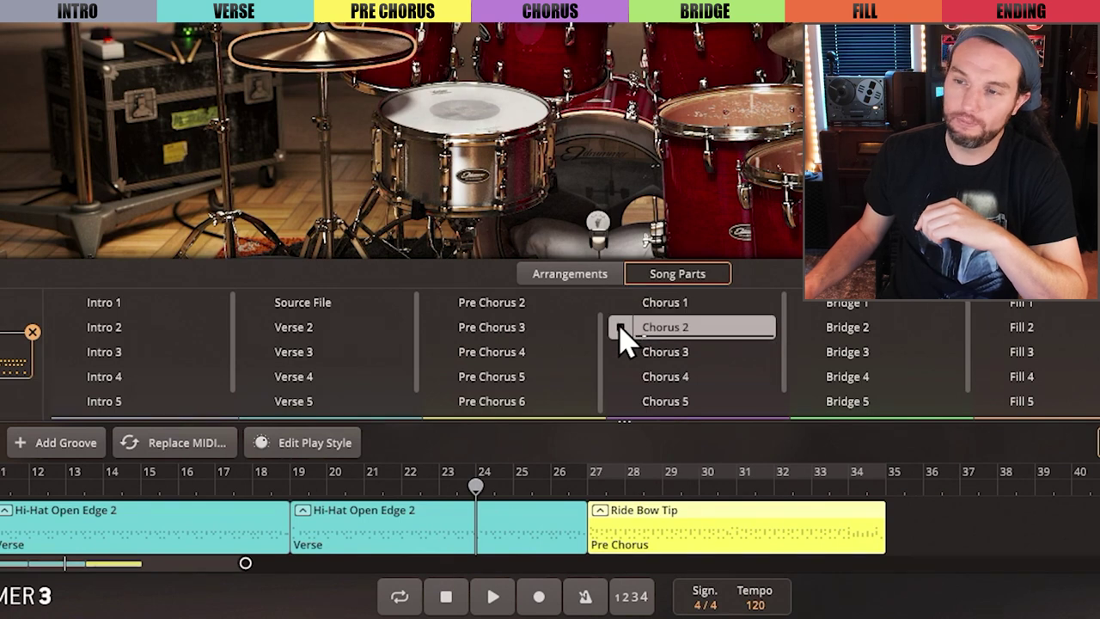
click(621, 355)
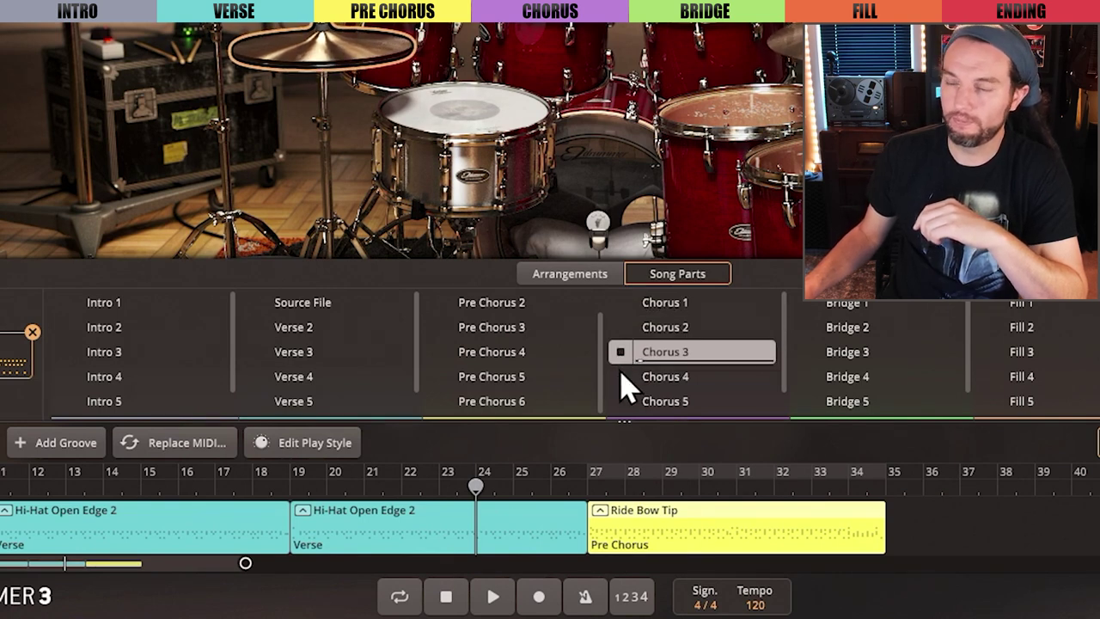
scroll(663, 368, down, 1)
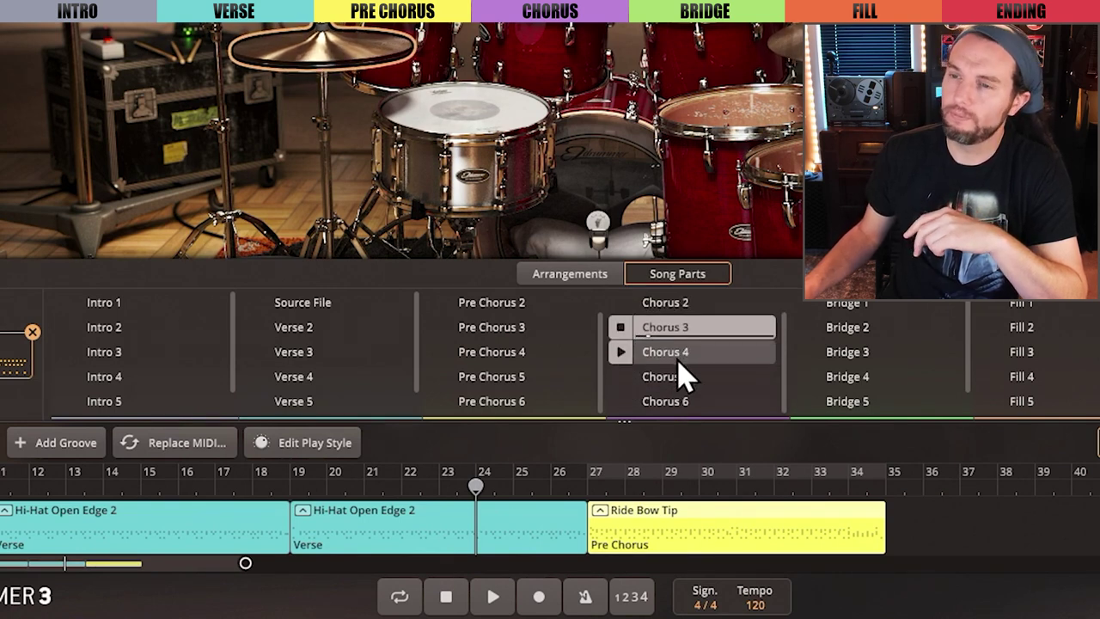
click(617, 355)
click(624, 376)
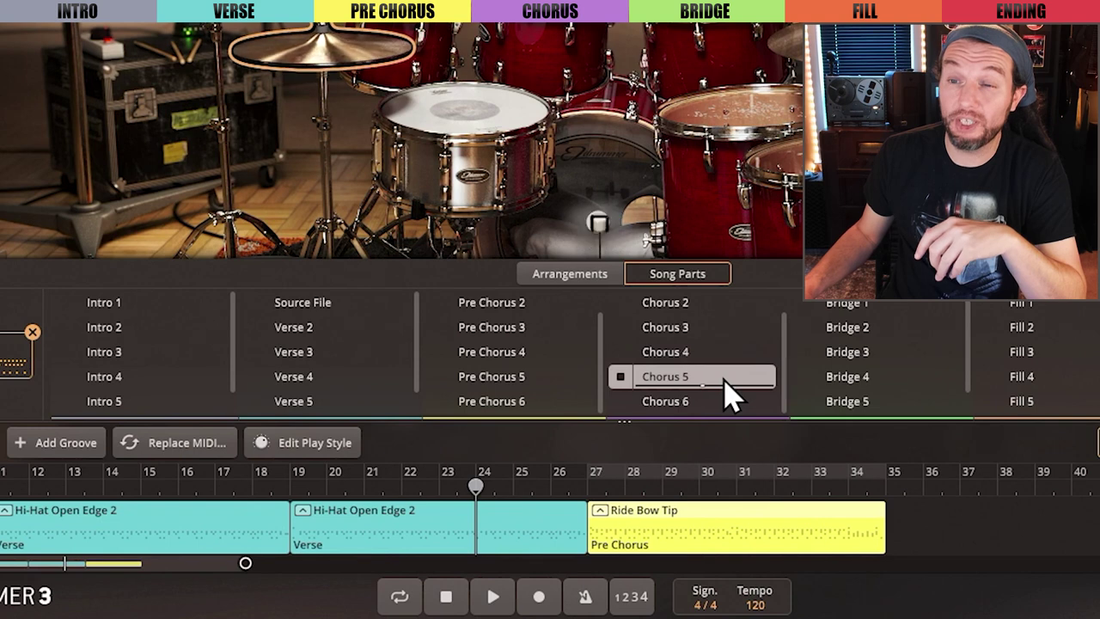
click(653, 387)
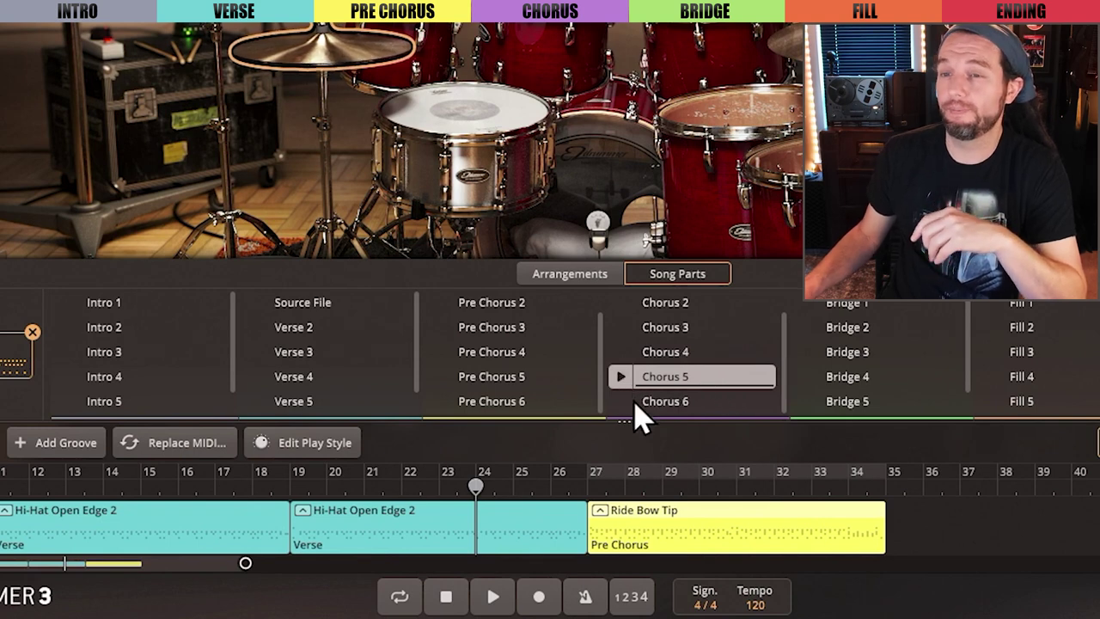
double_click(739, 484)
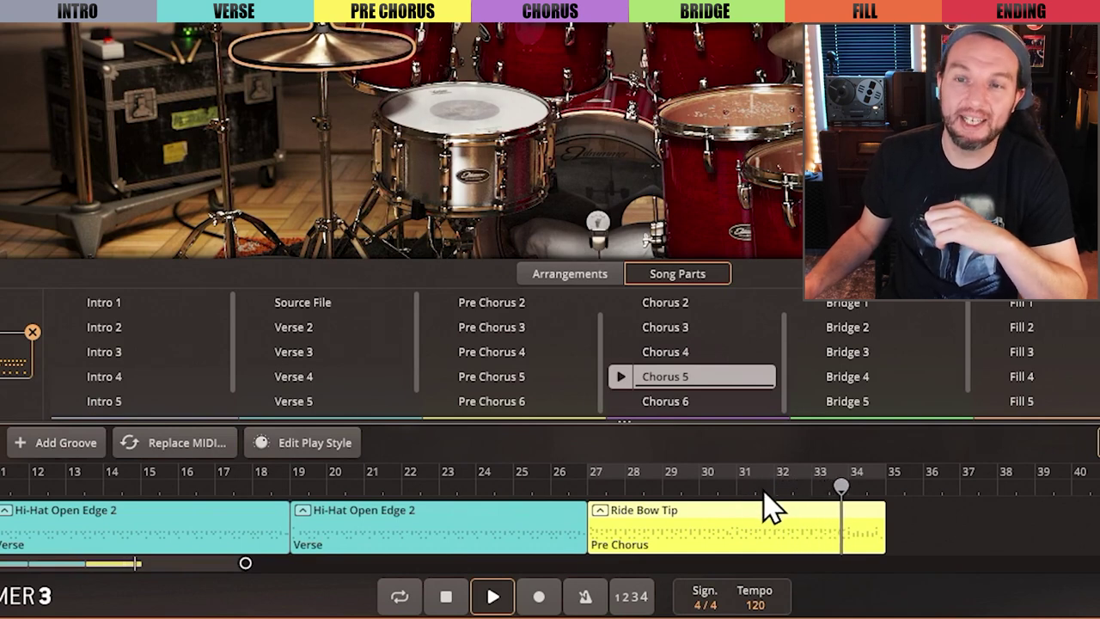
key(space)
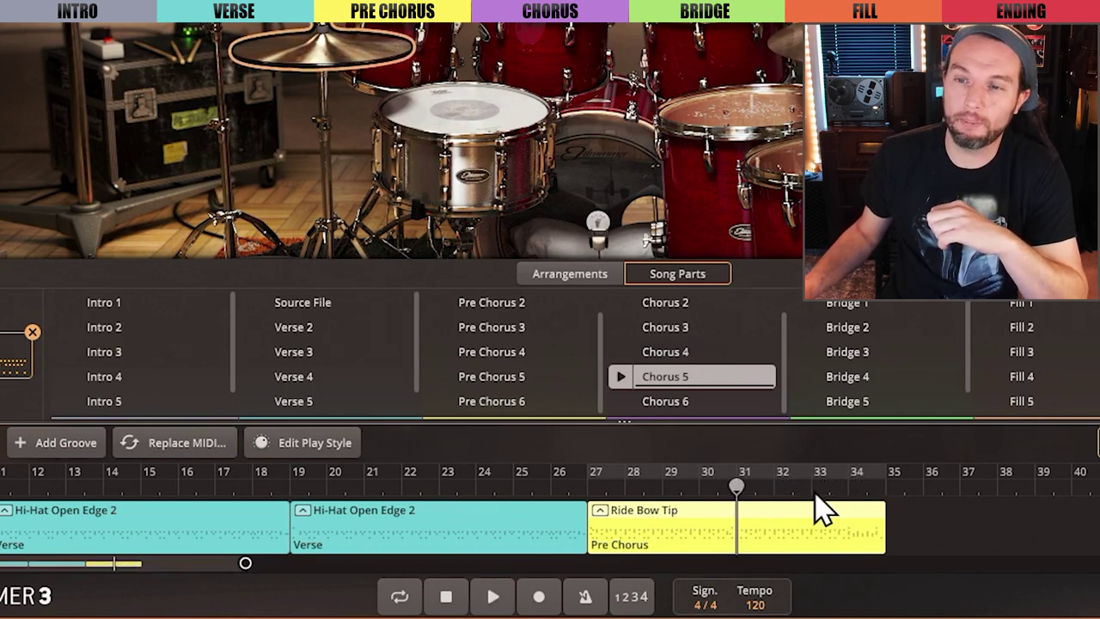
click(814, 486)
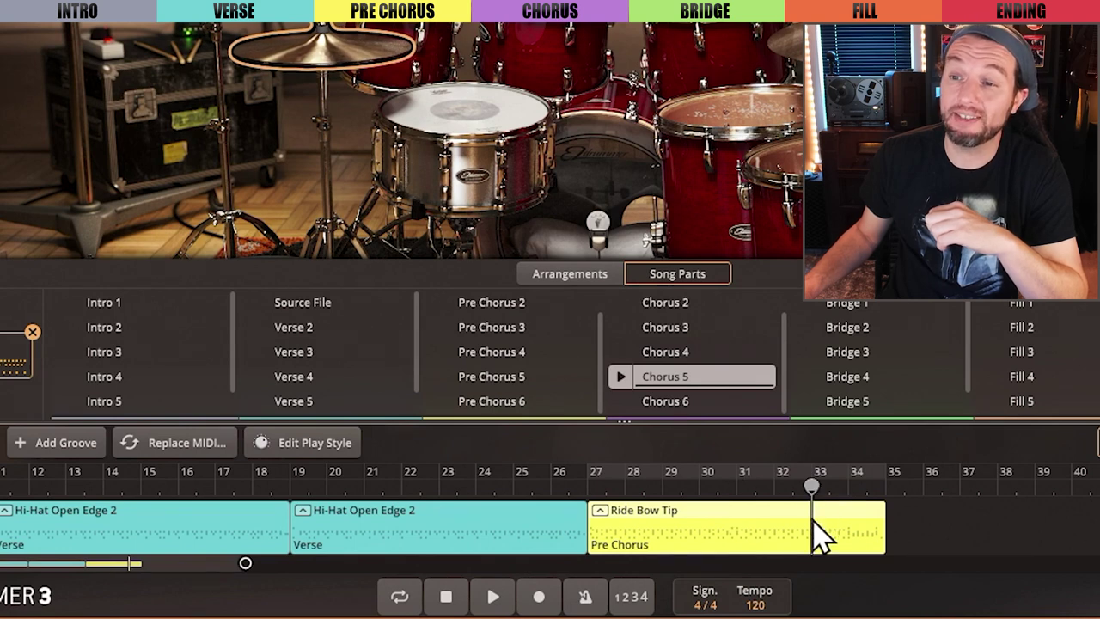
key(space)
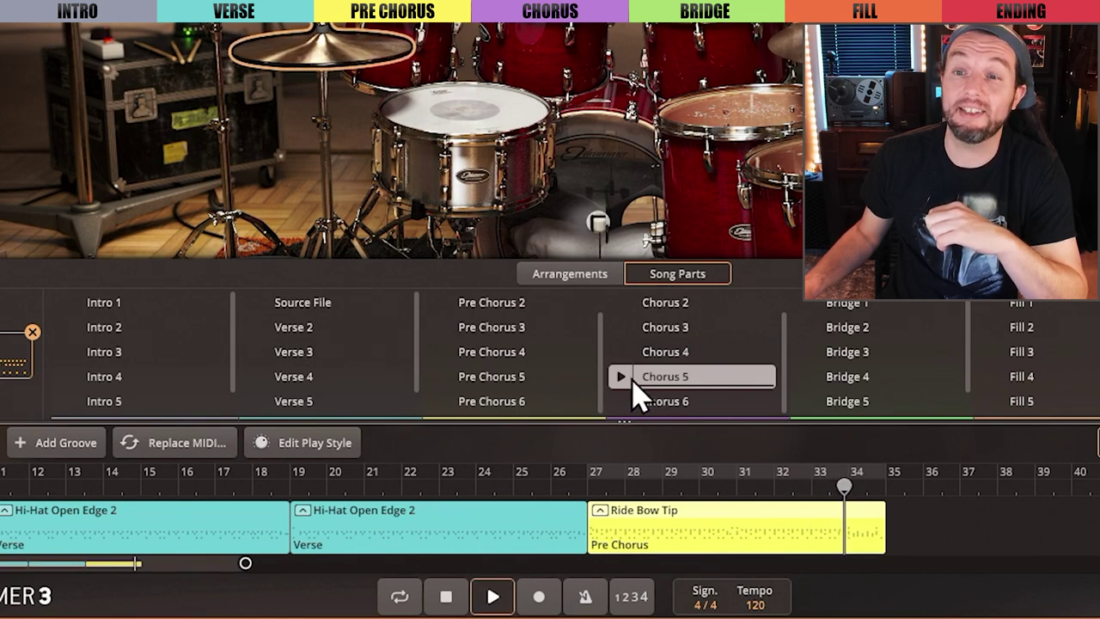
key(space)
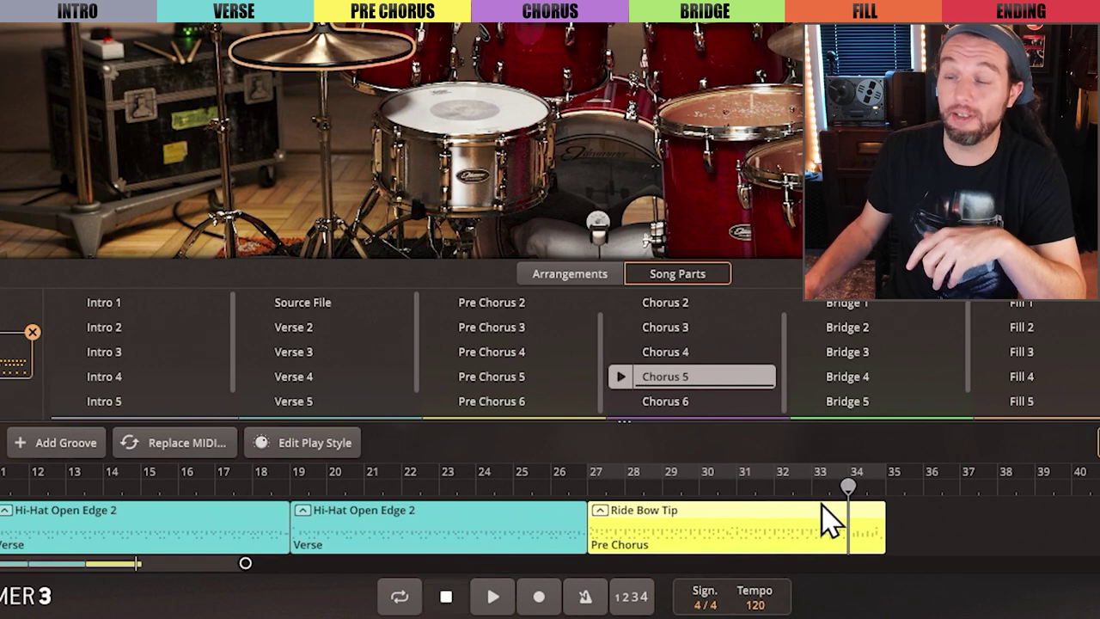
click(773, 488)
key(space)
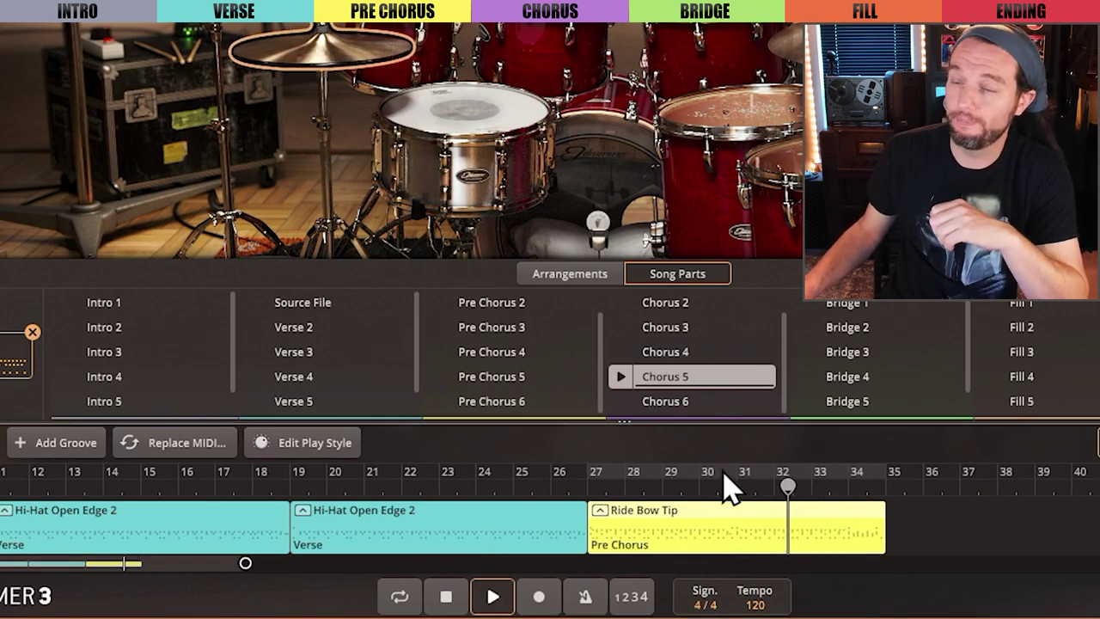
click(621, 378)
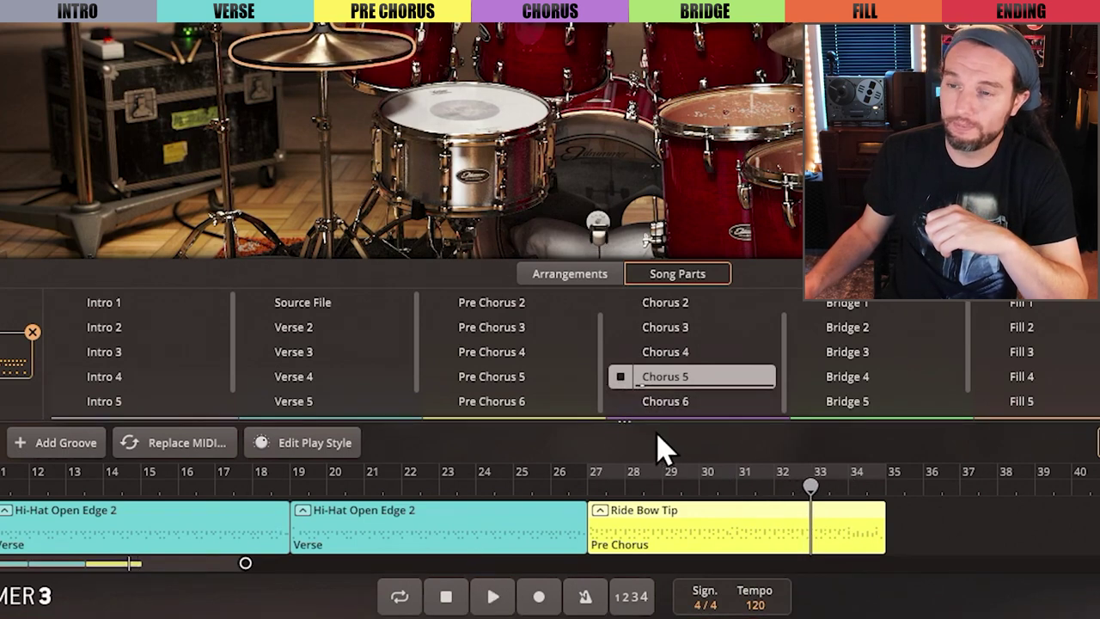
click(849, 488)
key(space)
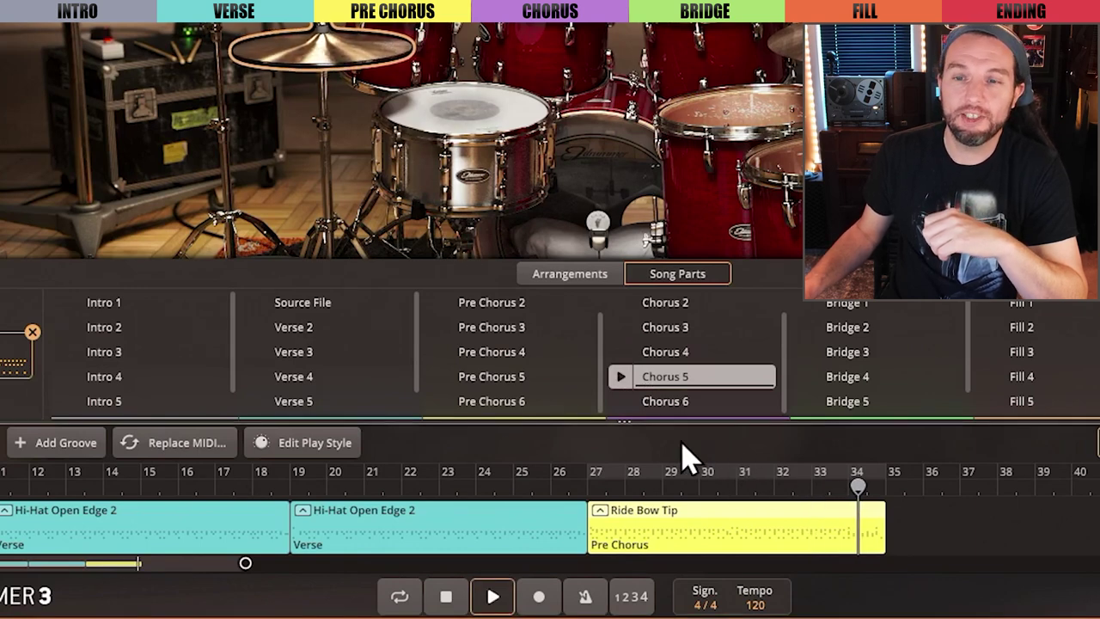
click(622, 380)
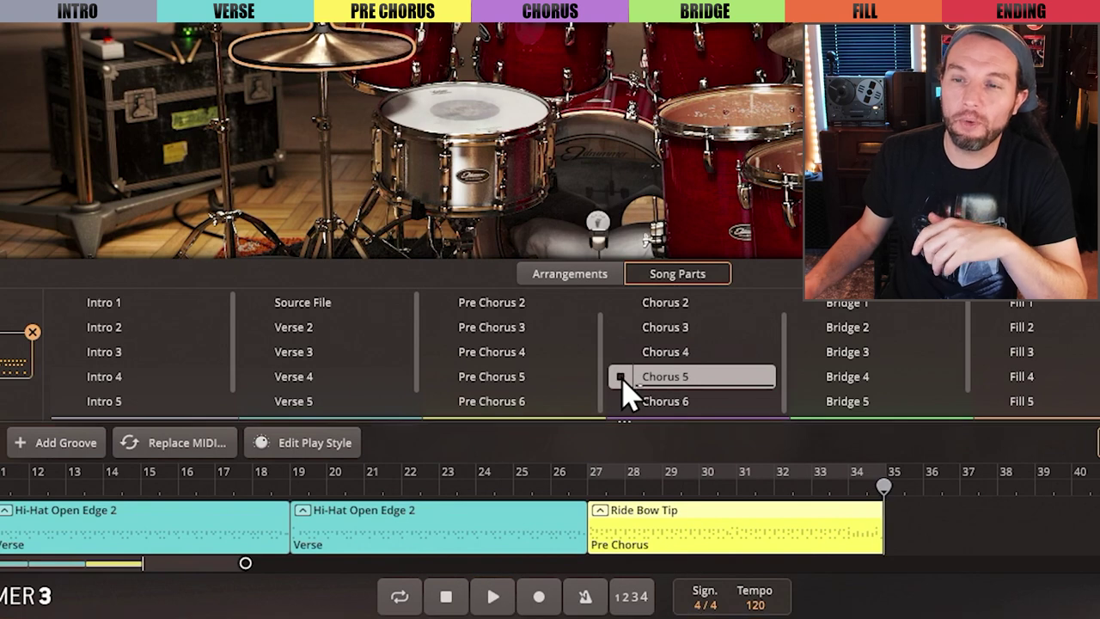
Place Chorus 5 at bar 35, play the transition from bar 34, and zoom out to bar 1
drag(624, 381, 871, 504)
click(851, 487)
key(space)
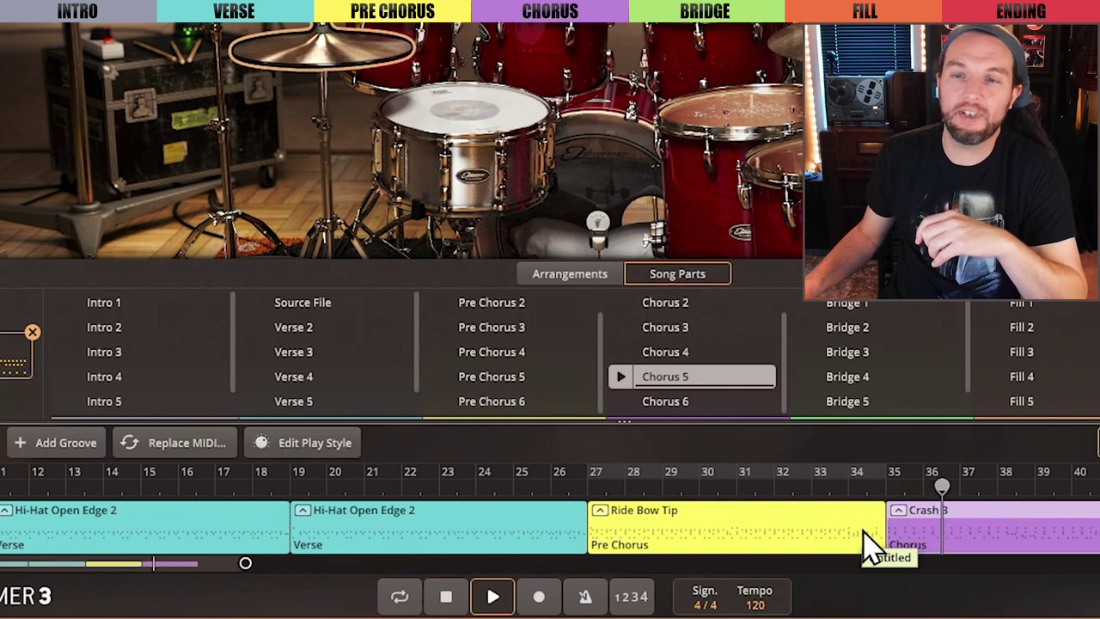
key(space)
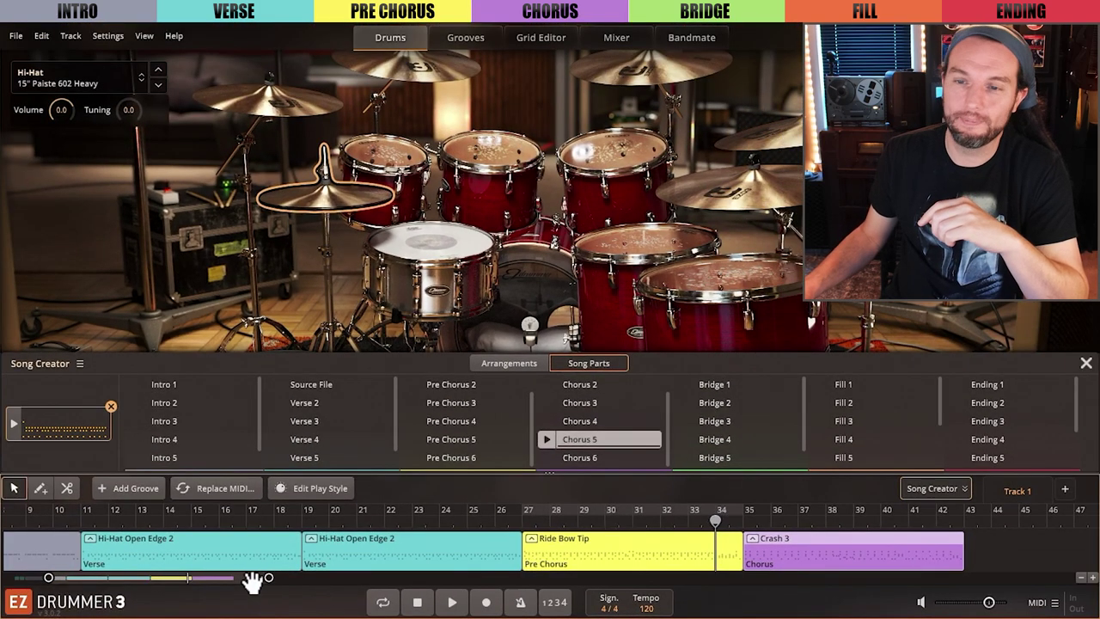
drag(47, 580, 7, 579)
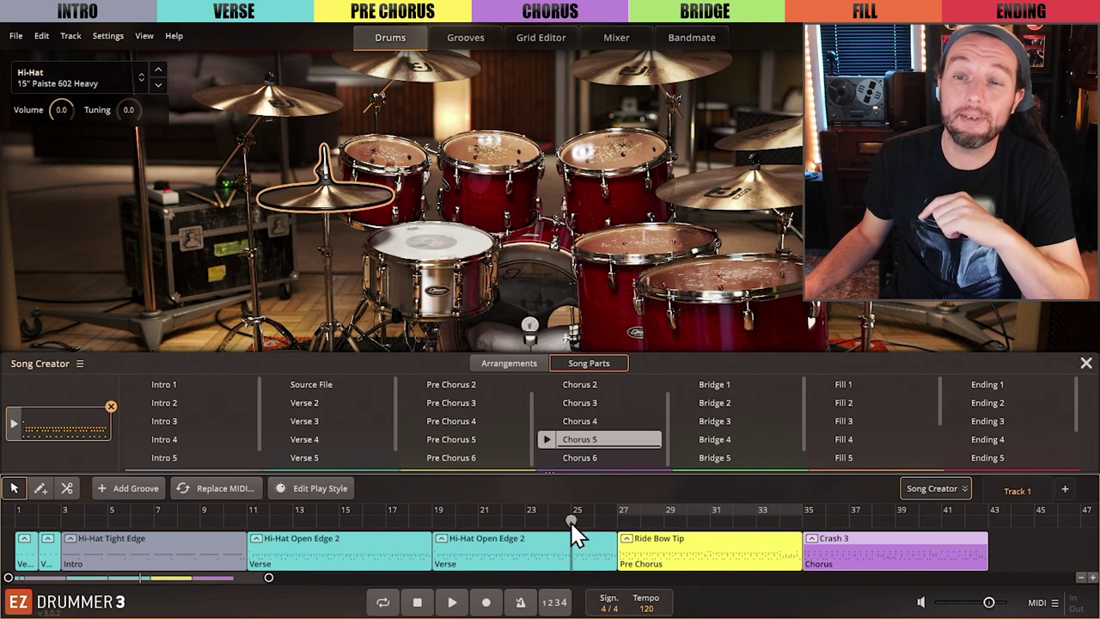
click(453, 602)
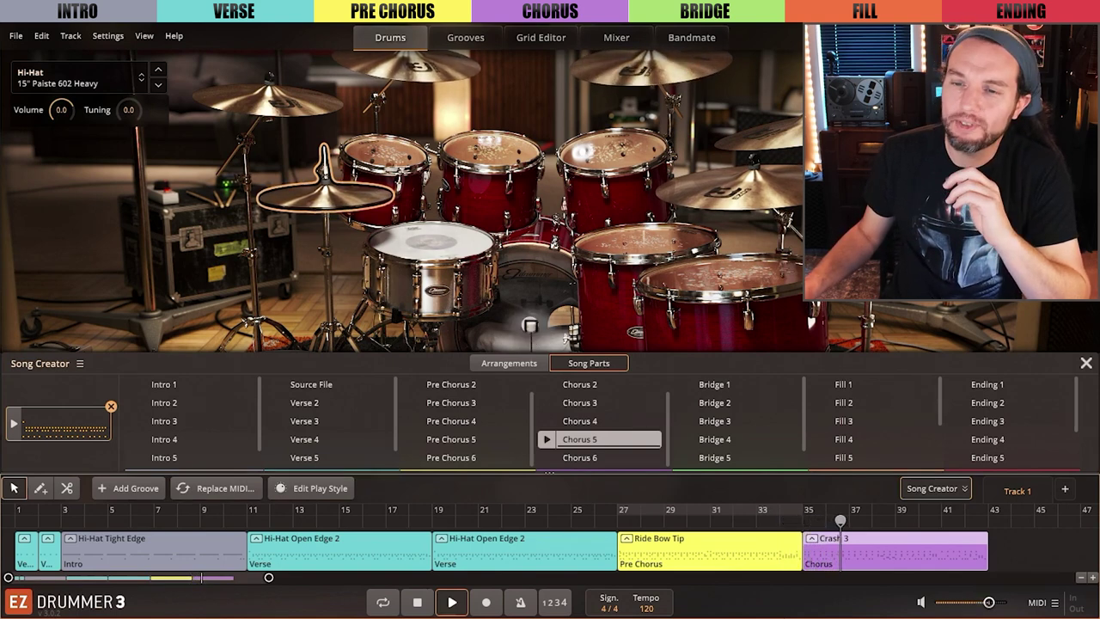
key(space)
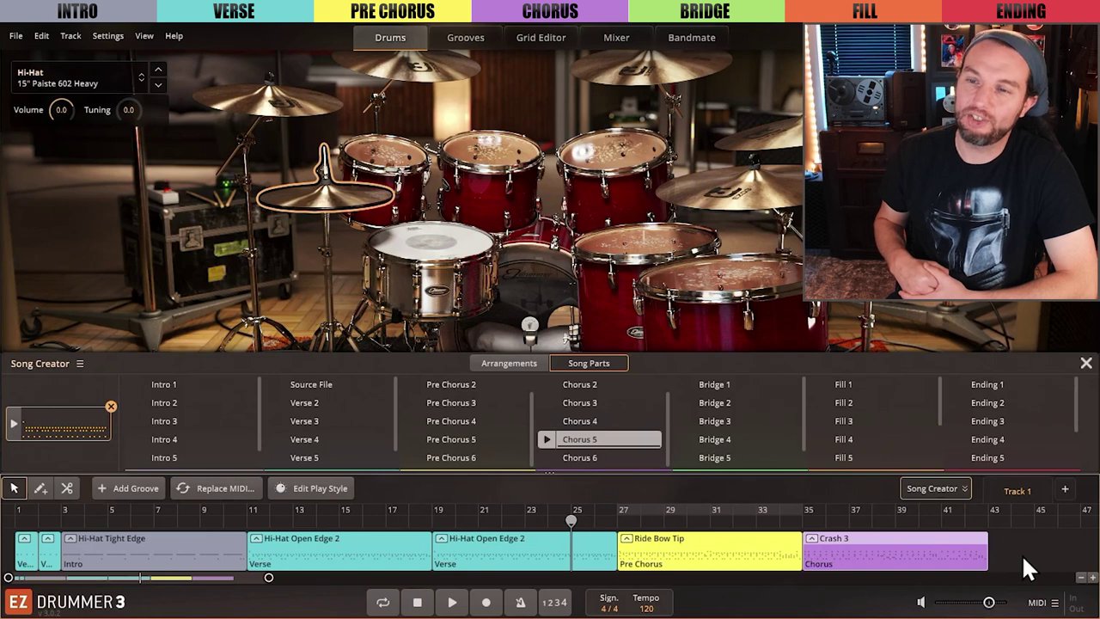
Copy the Verse-through-Chorus clips and paste all instruments after the Crash 3 Chorus at bar 43
click(1067, 552)
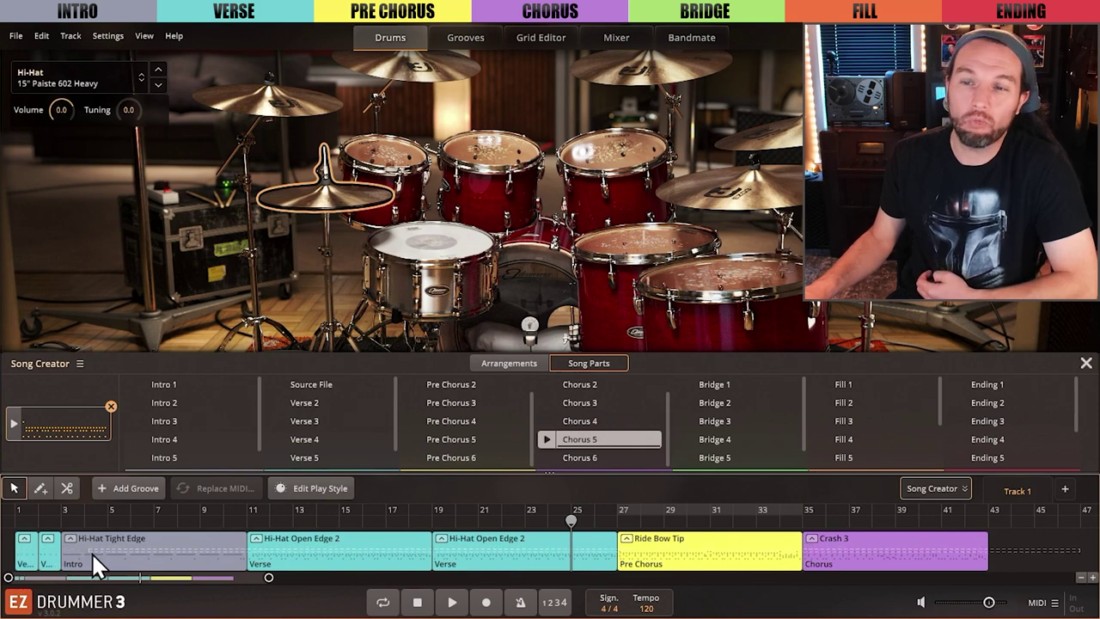
click(284, 567)
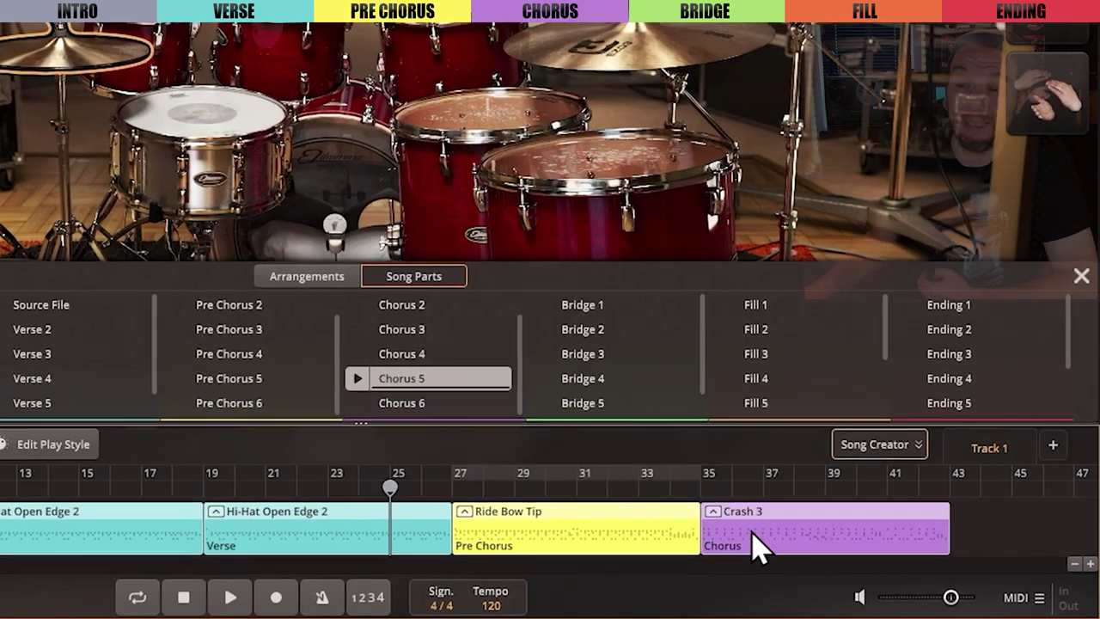
right_click(842, 564)
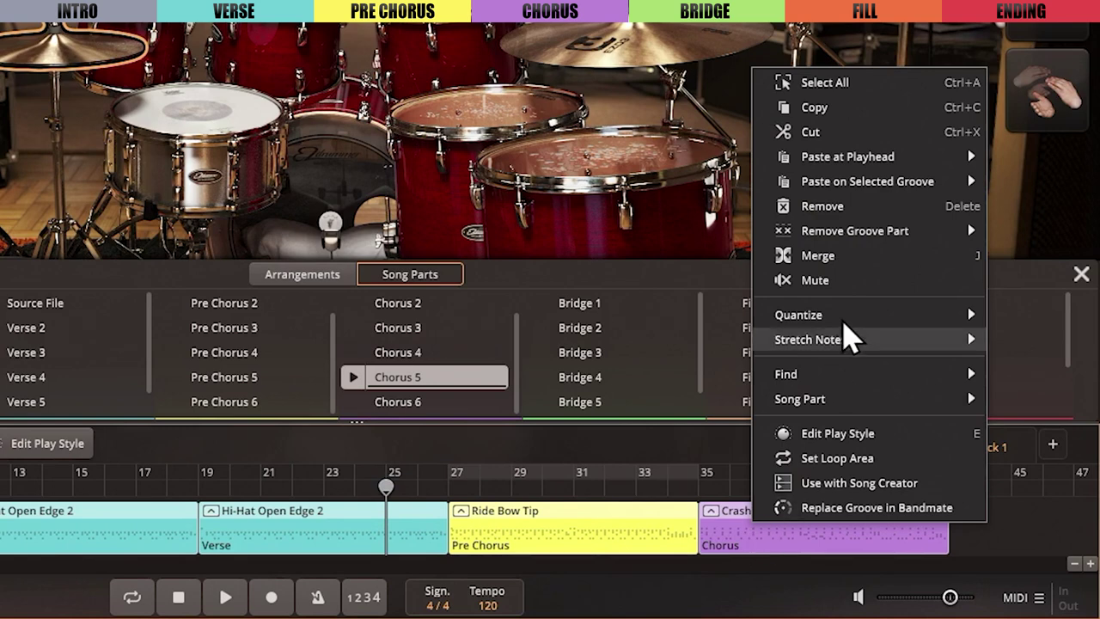
click(864, 110)
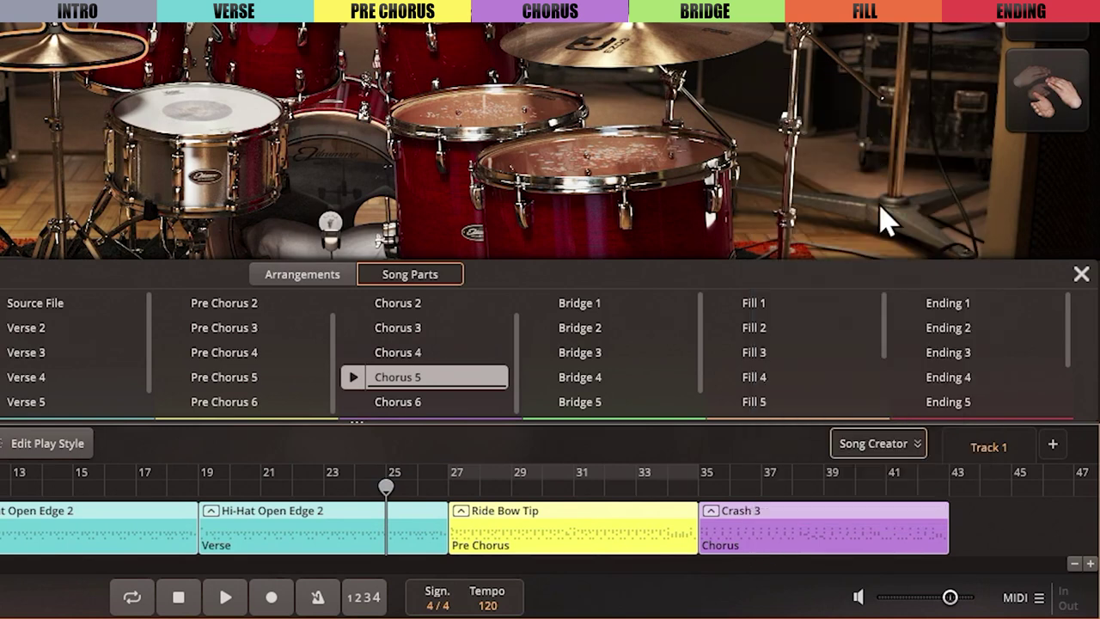
right_click(956, 515)
mouse_move(957, 520)
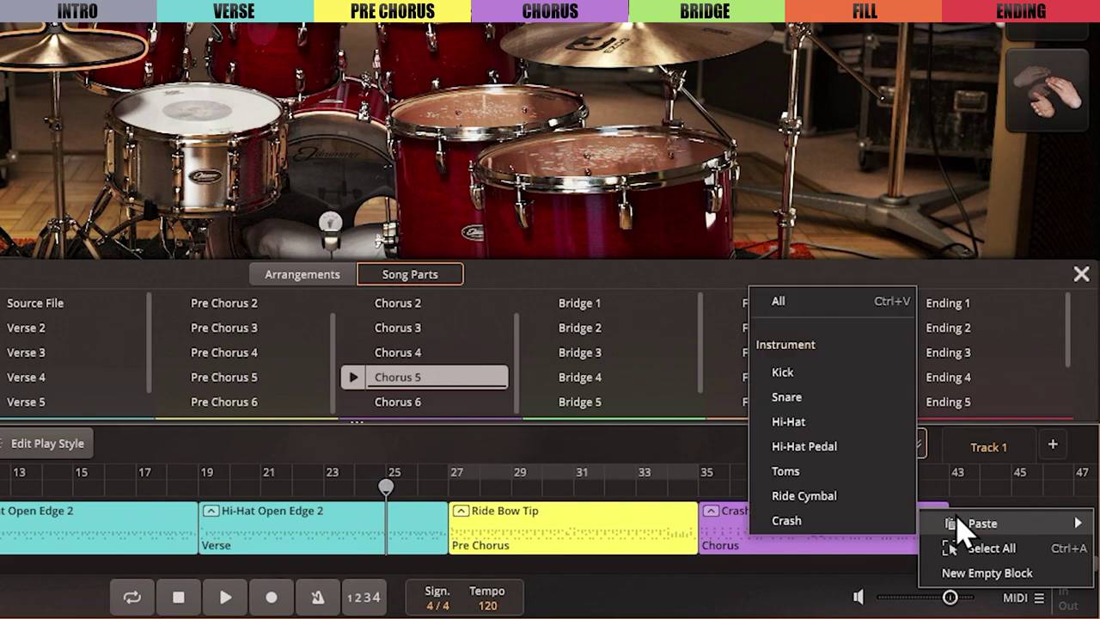
click(826, 302)
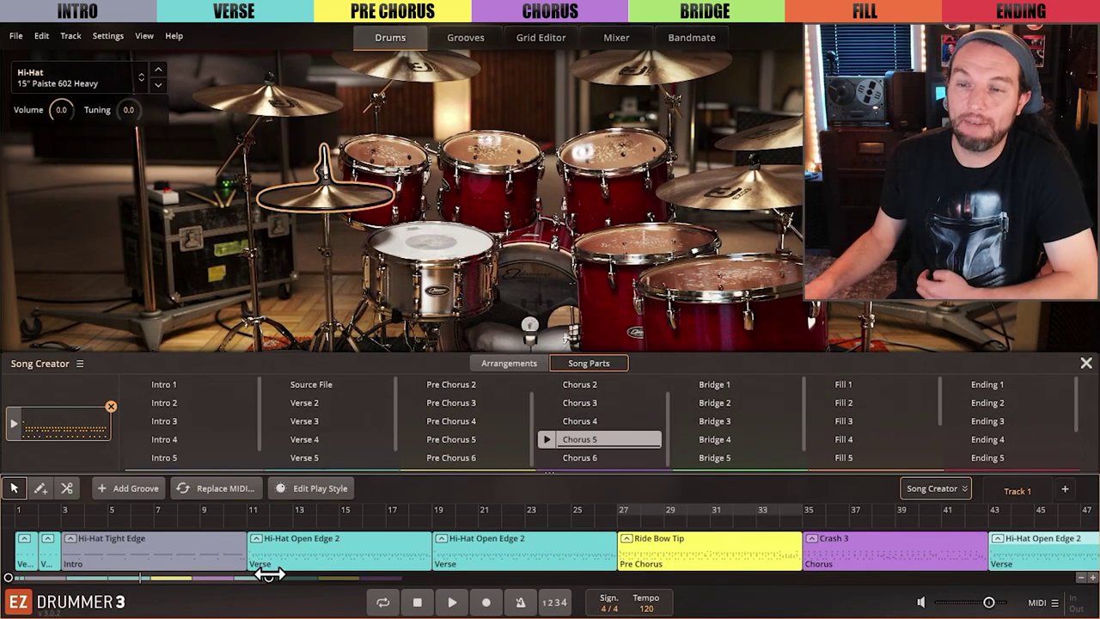
Zoom the song track so bars 27–77 with the pasted section are in view
mouse_move(268, 575)
mouse_down()
mouse_move(424, 583)
mouse_move(278, 582)
mouse_up()
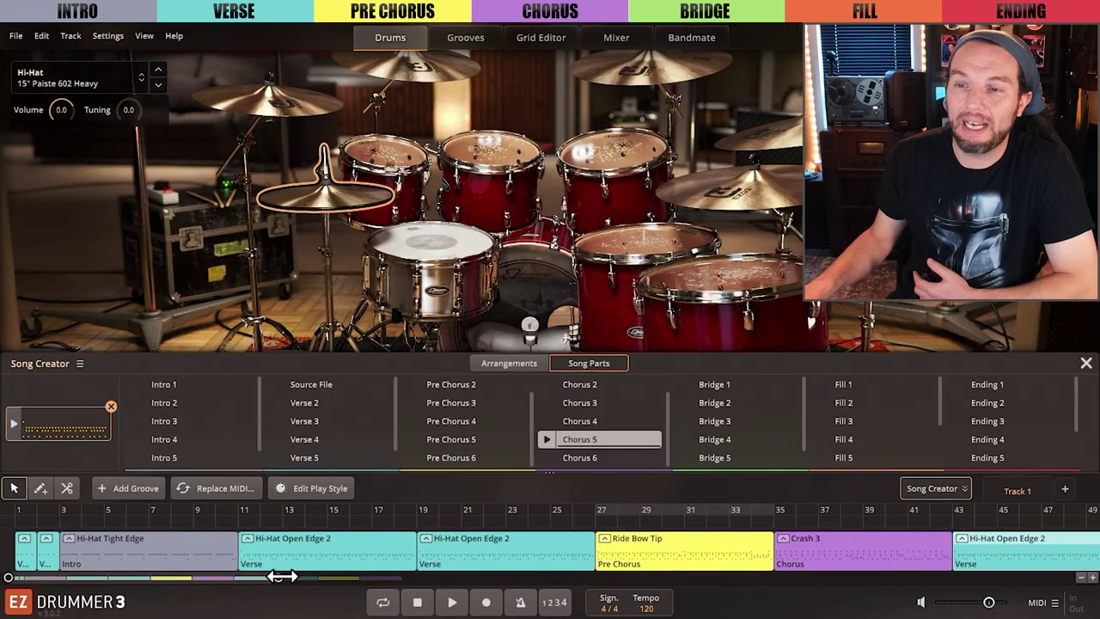
drag(282, 577, 434, 589)
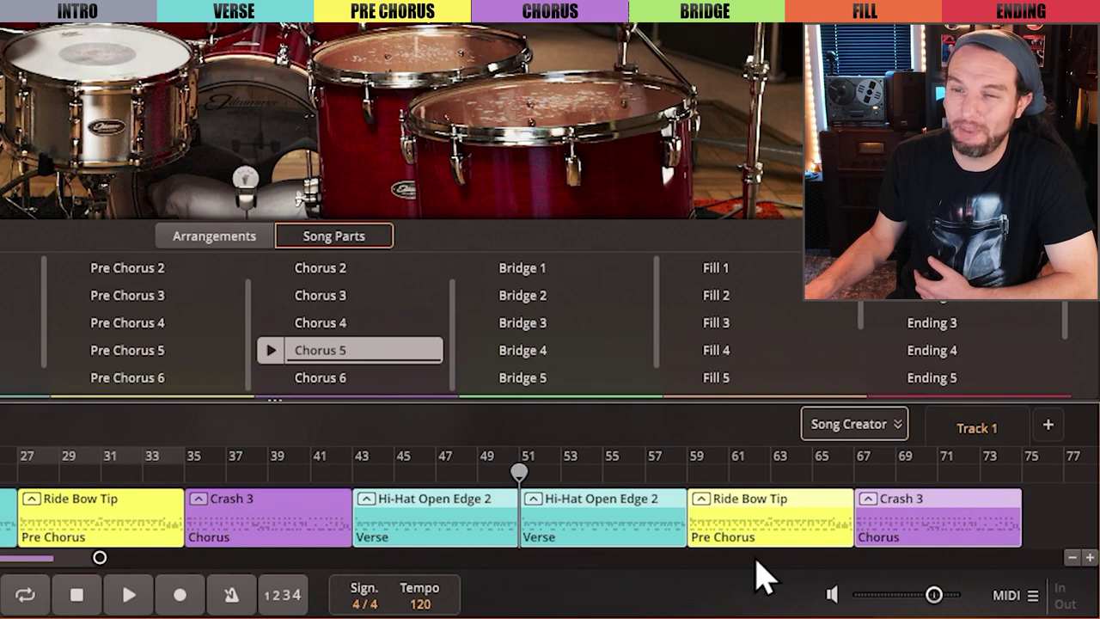
Delete the first pasted Verse clip and trim the start of the second Pre Chorus
right_click(449, 542)
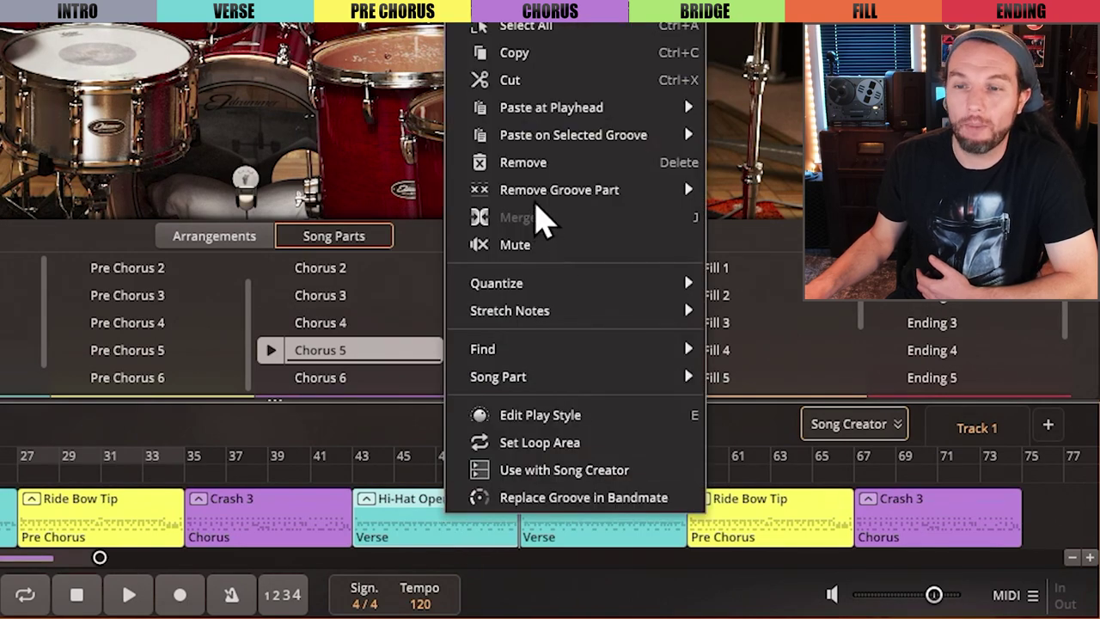
click(524, 163)
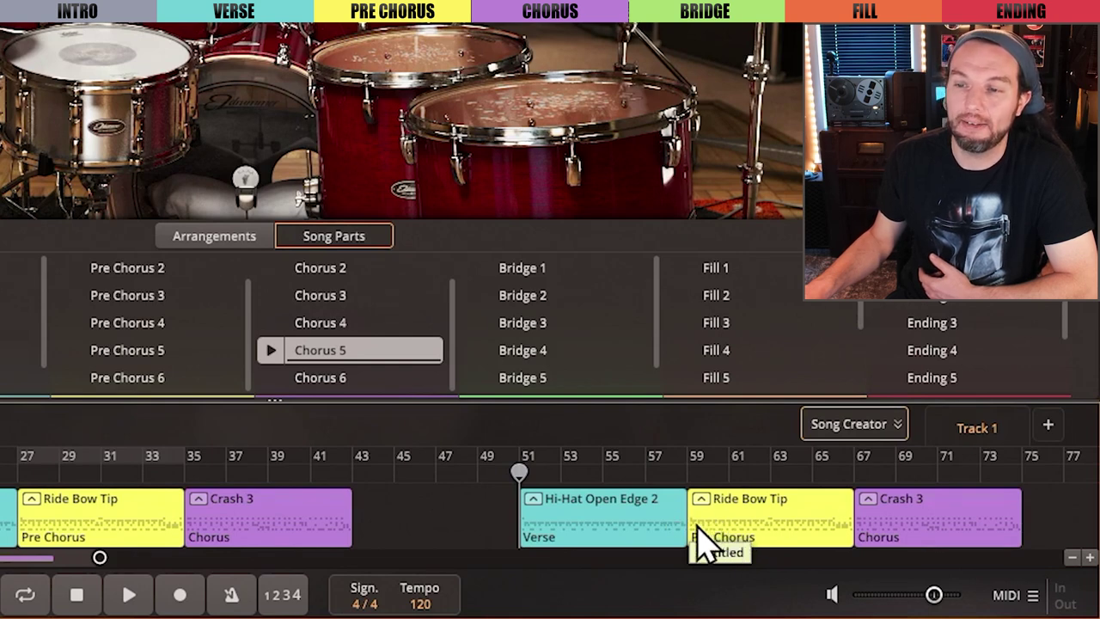
drag(697, 524, 756, 522)
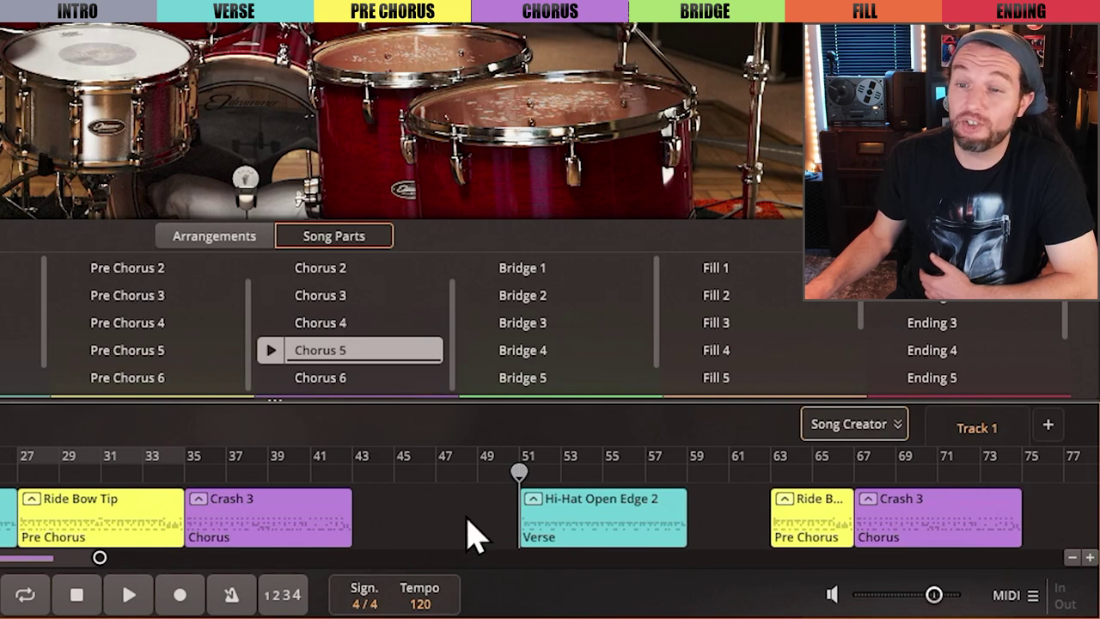
Slide the Verse to bar 43 and move the Pre Chorus and Chorus up right behind it
drag(370, 501, 434, 541)
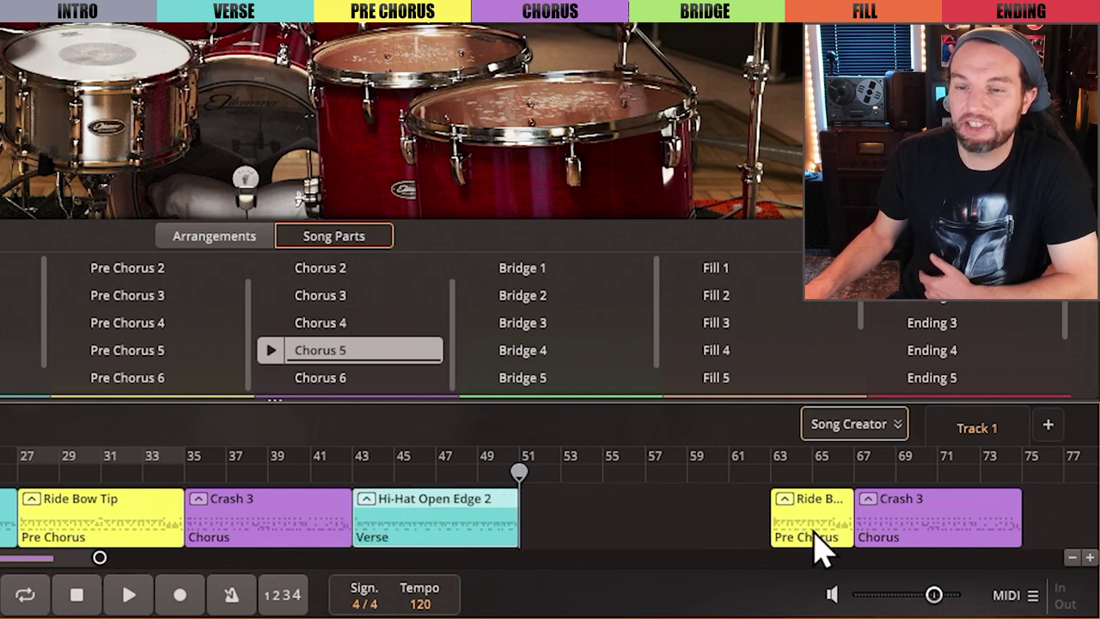
drag(687, 502, 928, 547)
drag(847, 535, 574, 545)
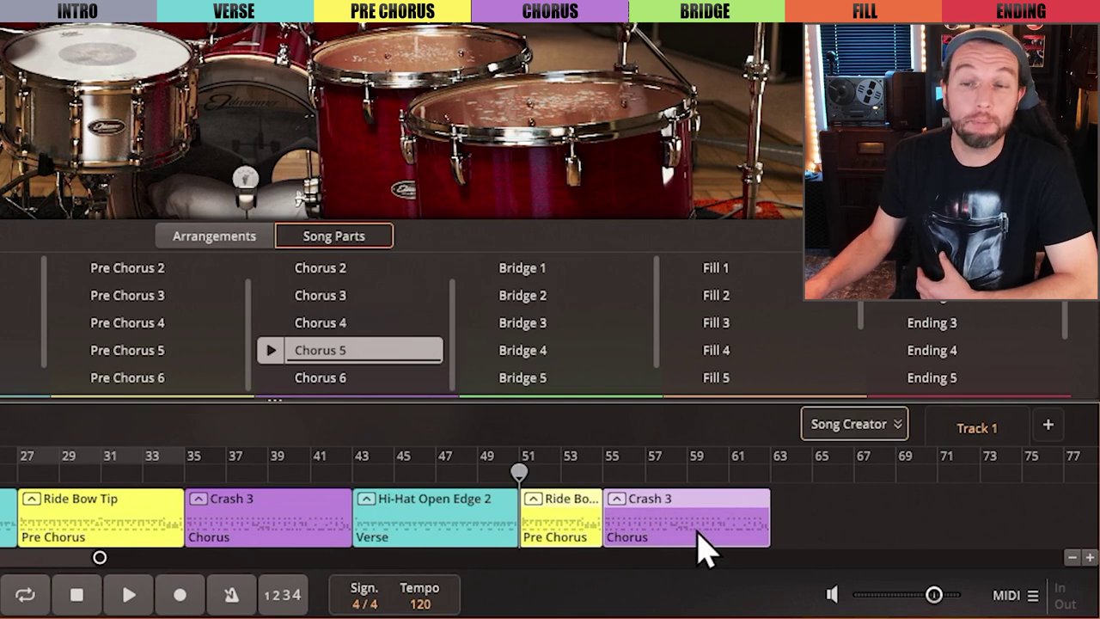
click(476, 270)
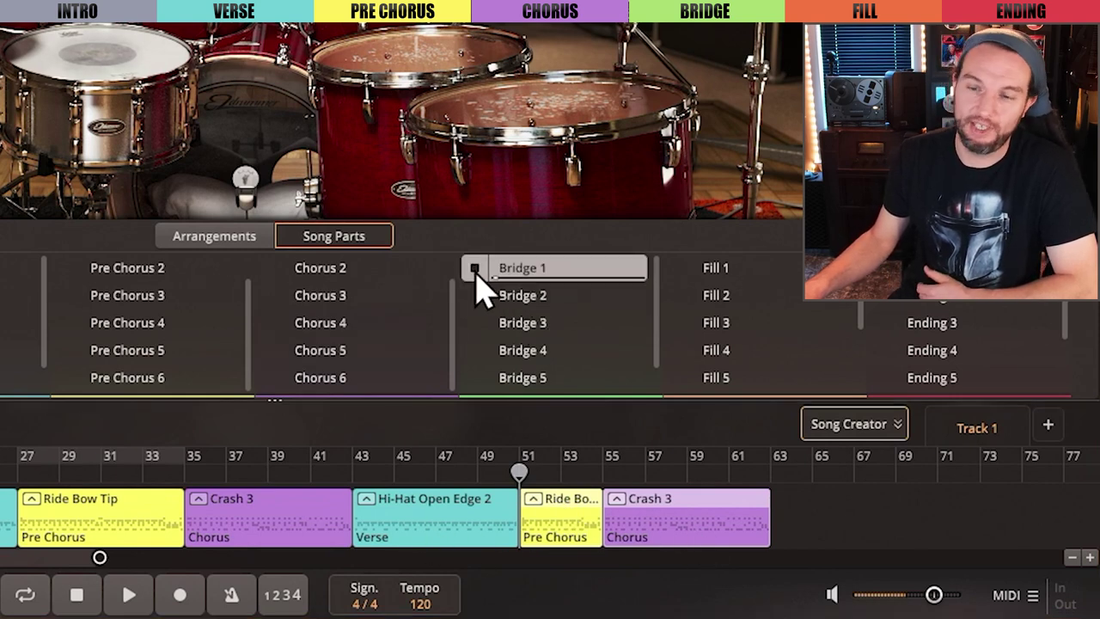
click(476, 295)
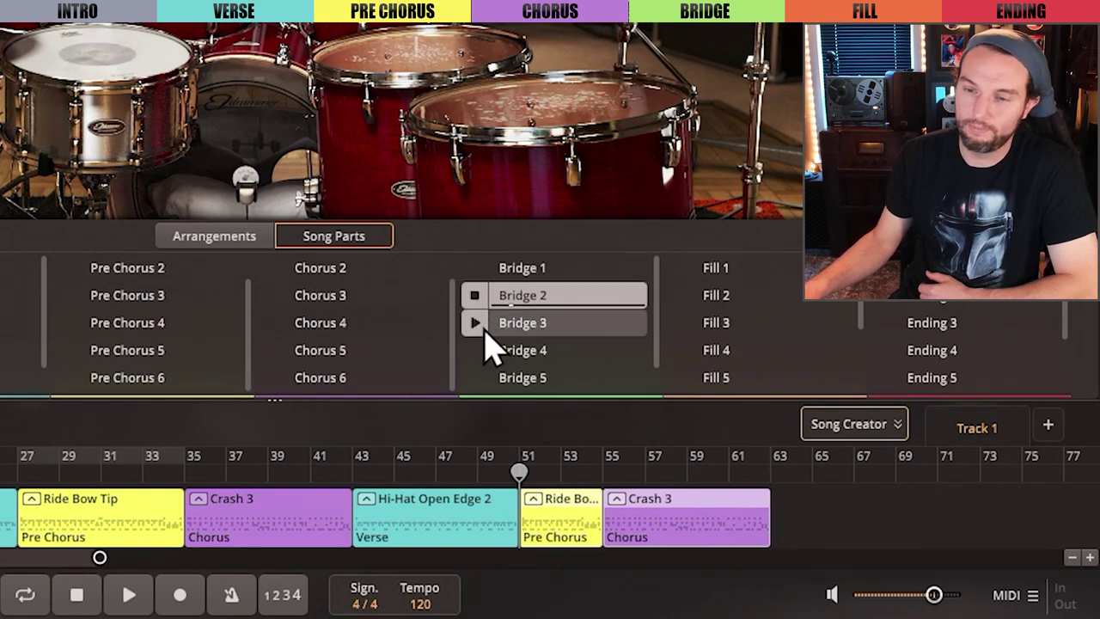
click(475, 324)
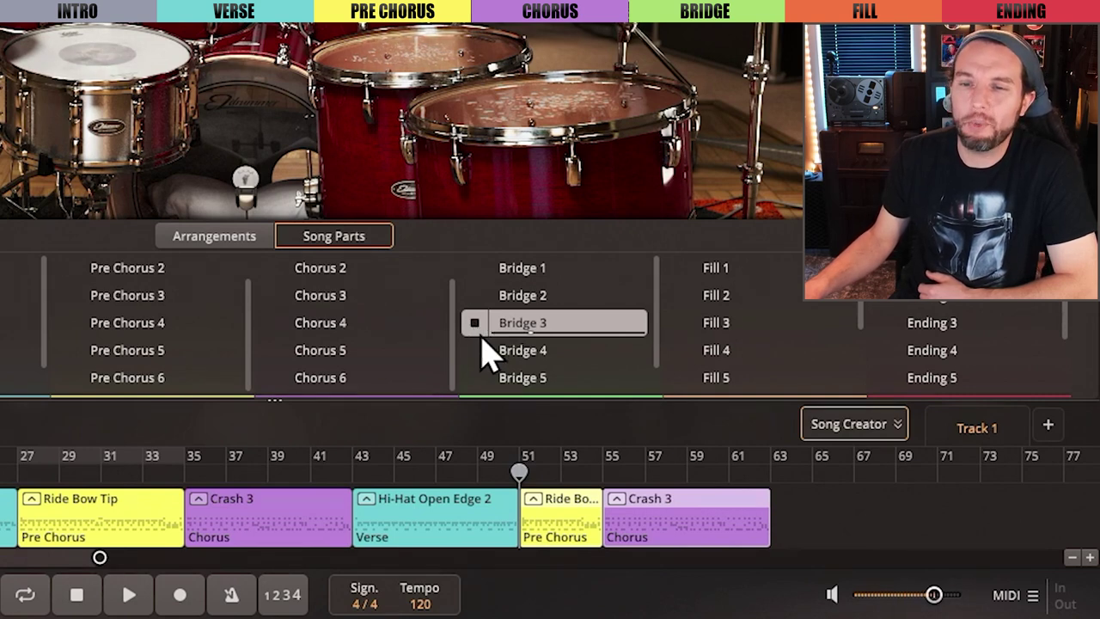
click(476, 351)
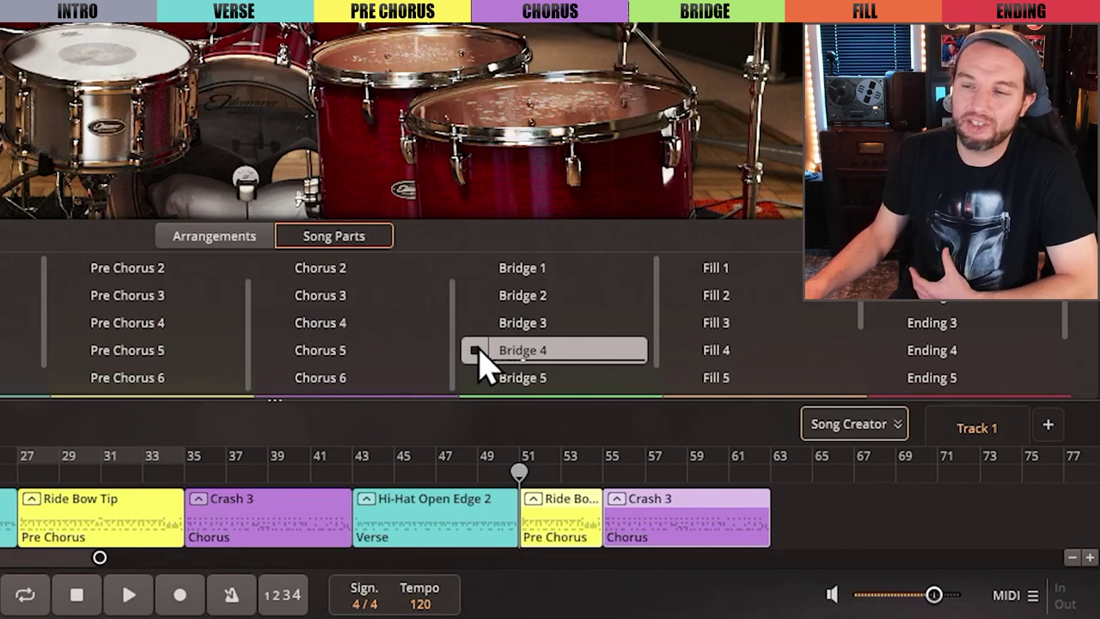
click(476, 351)
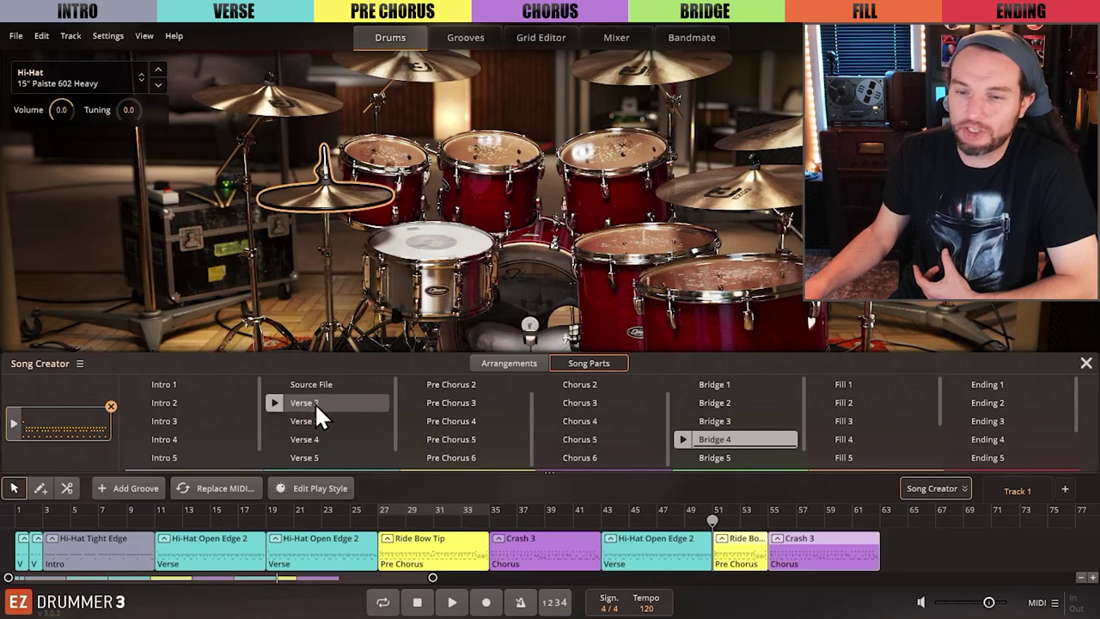
Try Verse 2 after the last chorus, relabel it as a Bridge, then remove it
drag(326, 399, 894, 541)
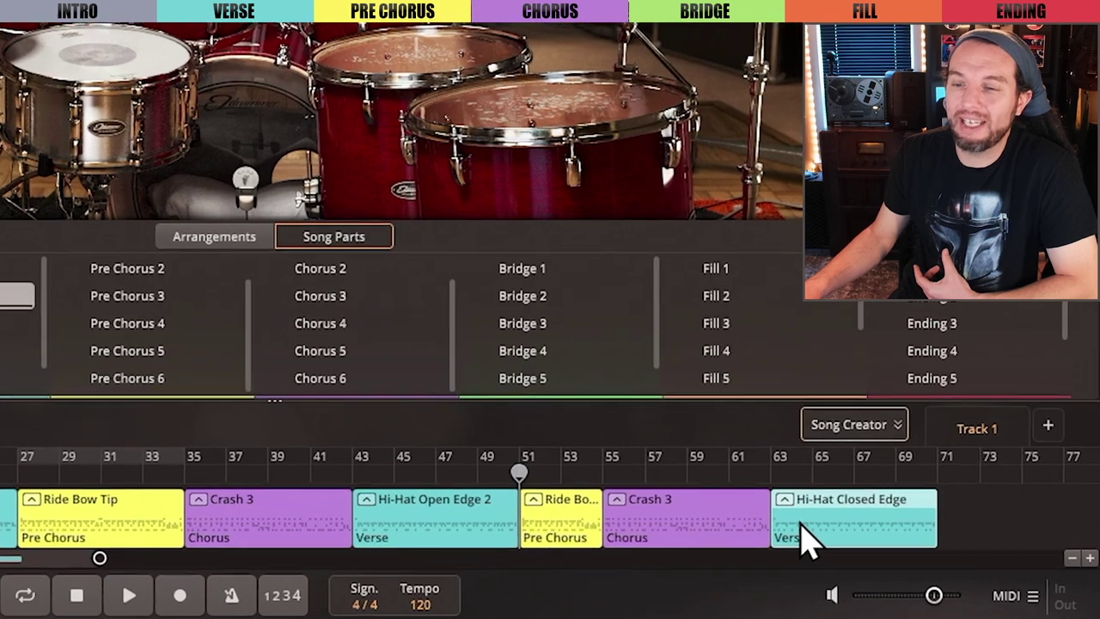
right_click(903, 562)
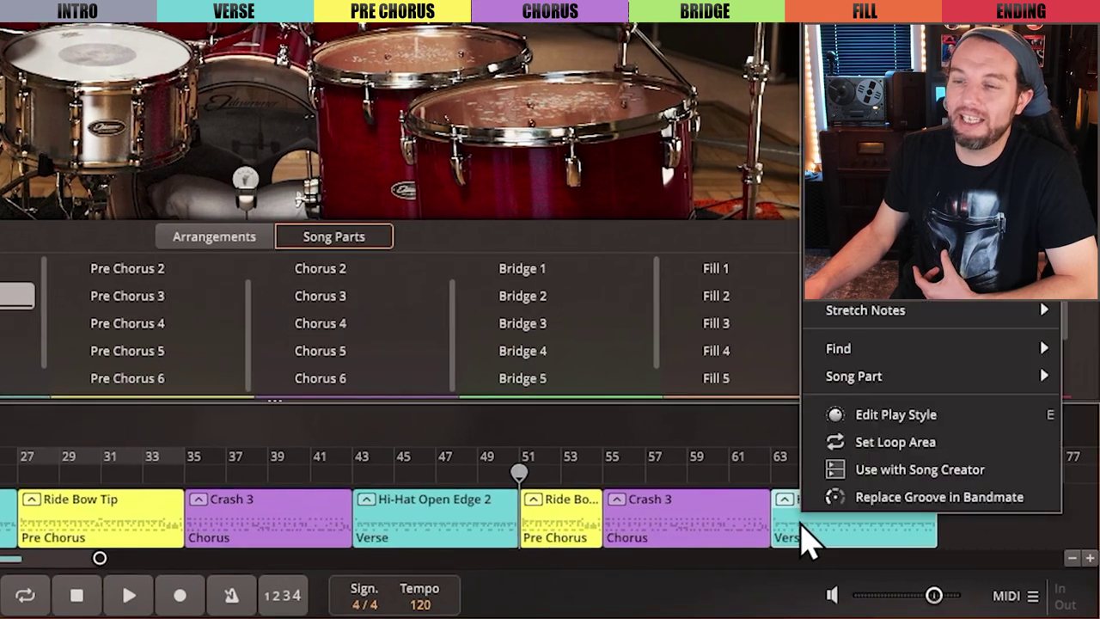
mouse_move(933, 456)
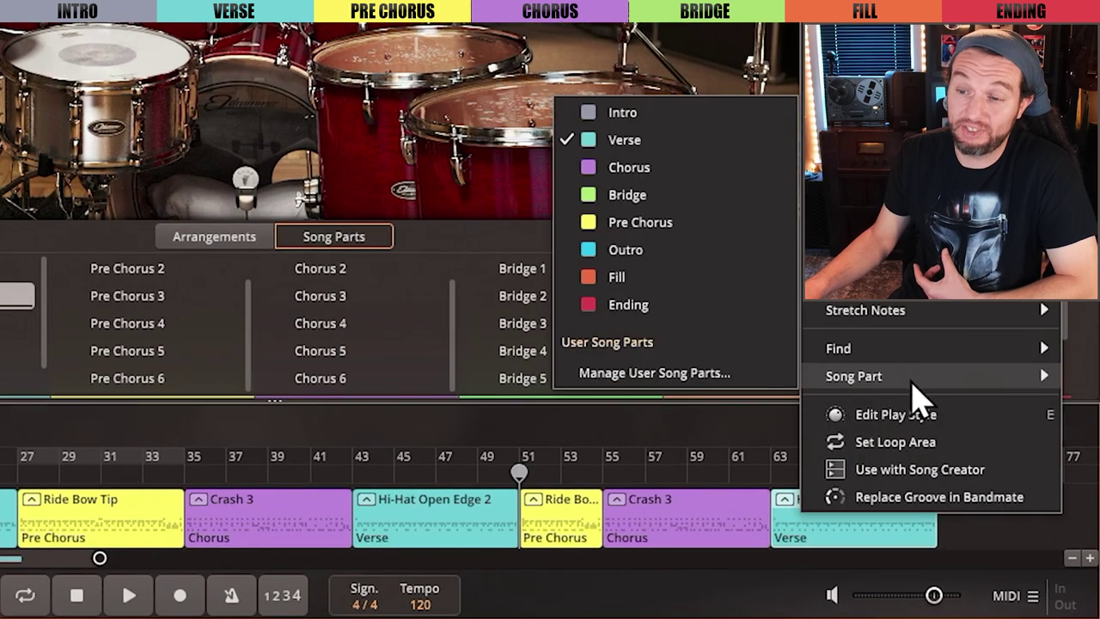
click(651, 196)
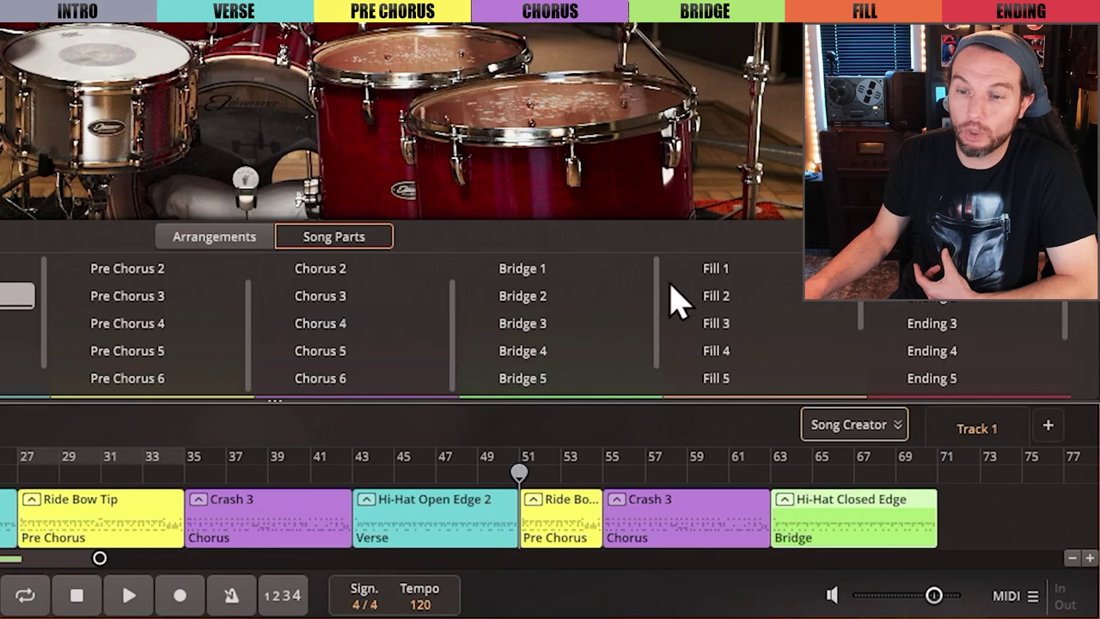
right_click(808, 550)
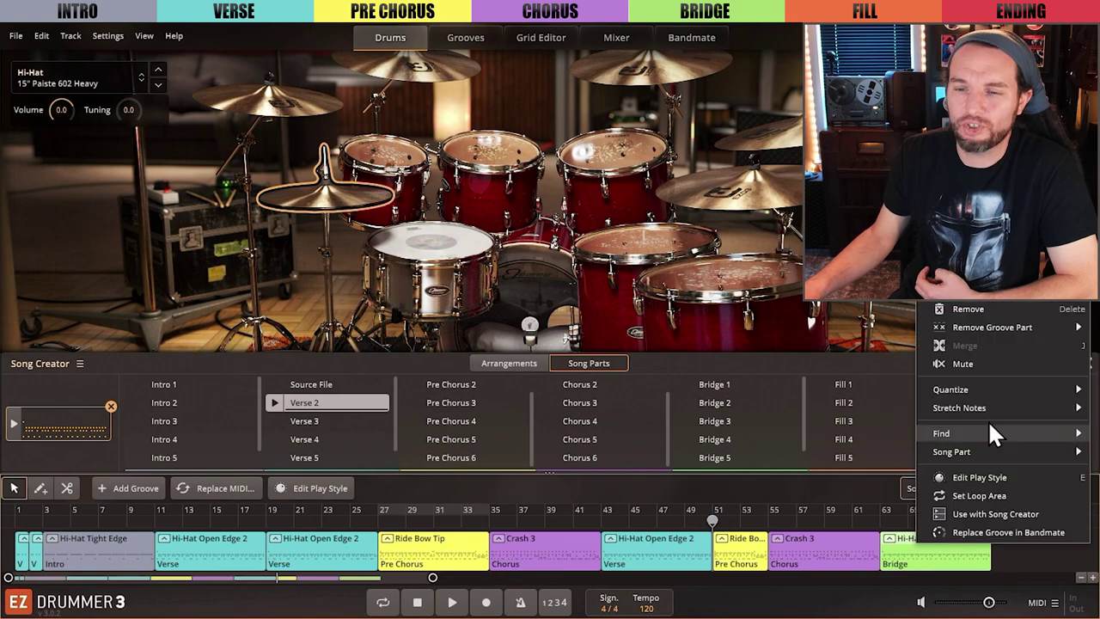
click(981, 307)
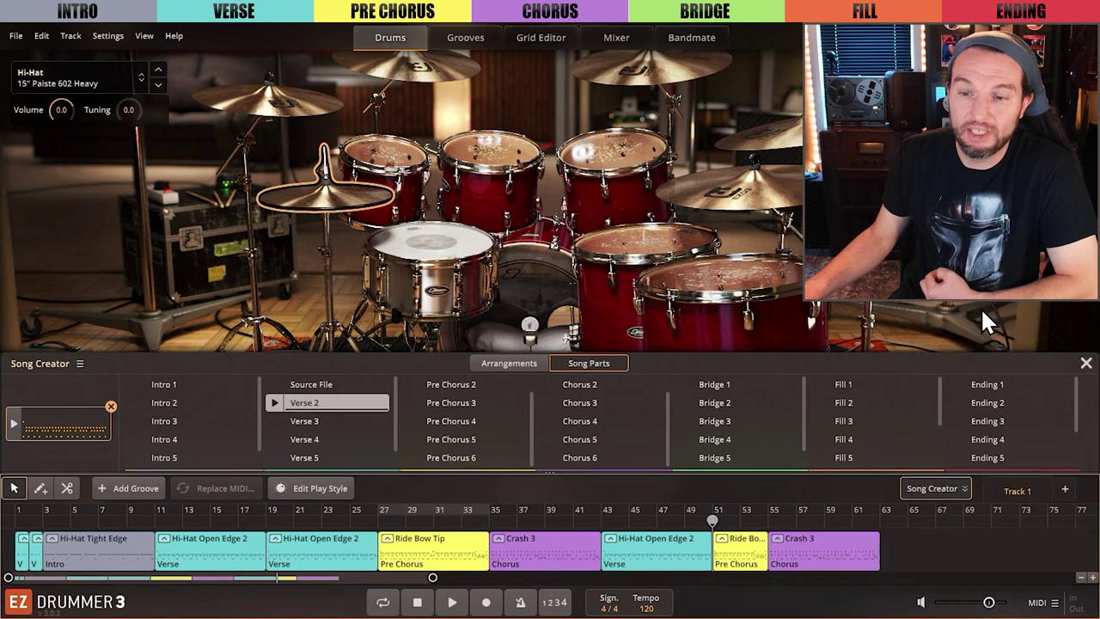
Place Bridge 1 and Bridge 6 after the second Chorus and play from the second bridge
click(724, 385)
drag(713, 379, 887, 536)
scroll(746, 455, down, 1)
drag(746, 458, 983, 557)
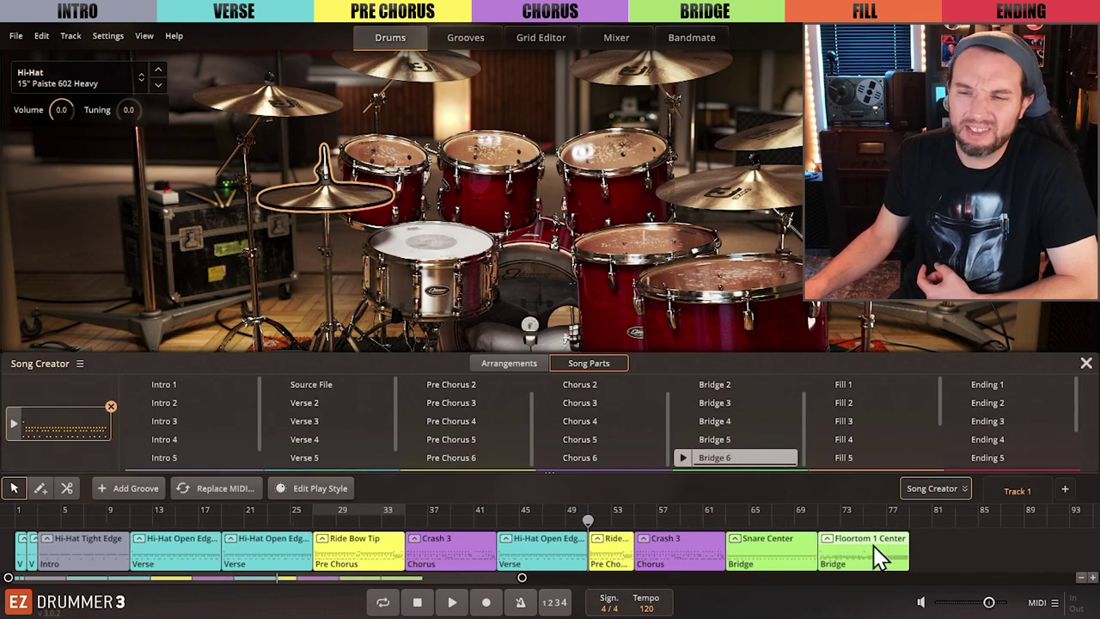
click(890, 538)
key(space)
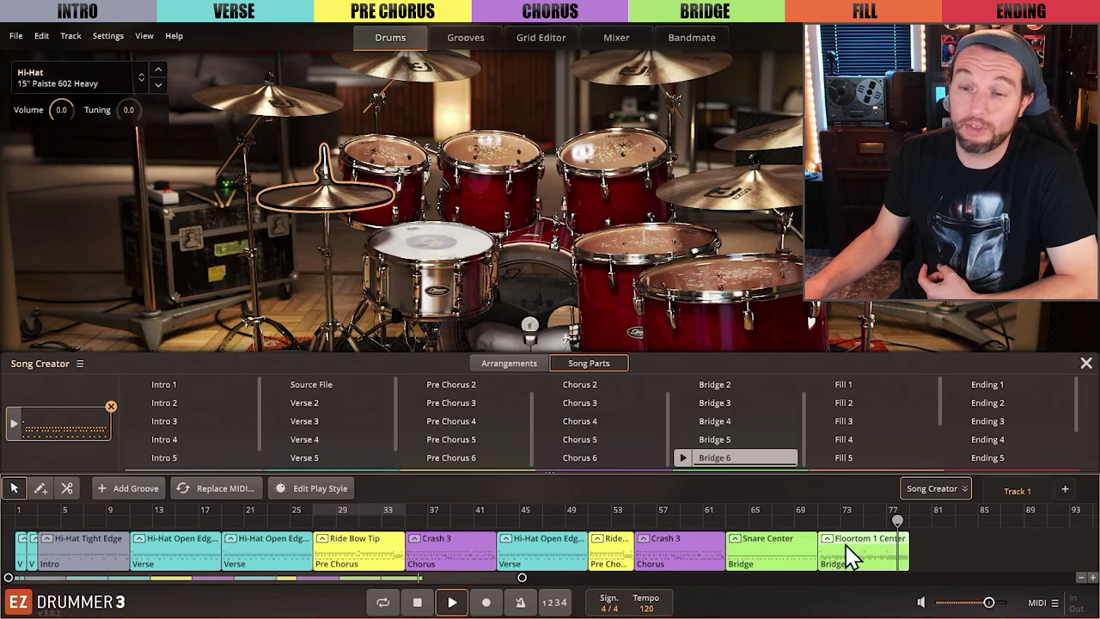
Stop playback and copy the second Verse, Pre Chorus and Chorus clips
click(502, 520)
key(space)
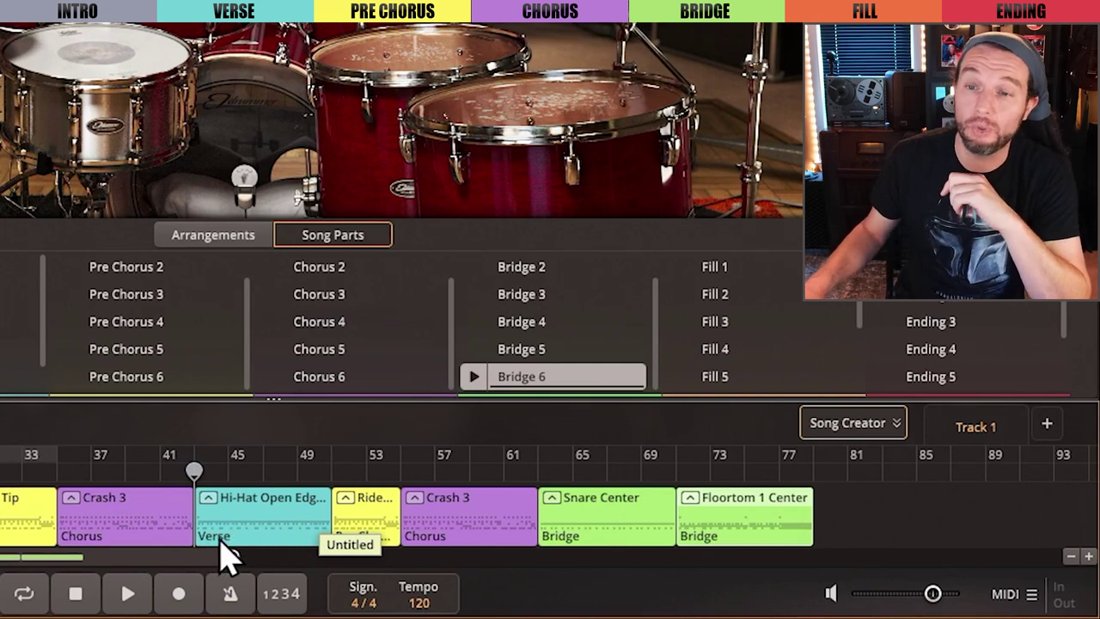
click(262, 537)
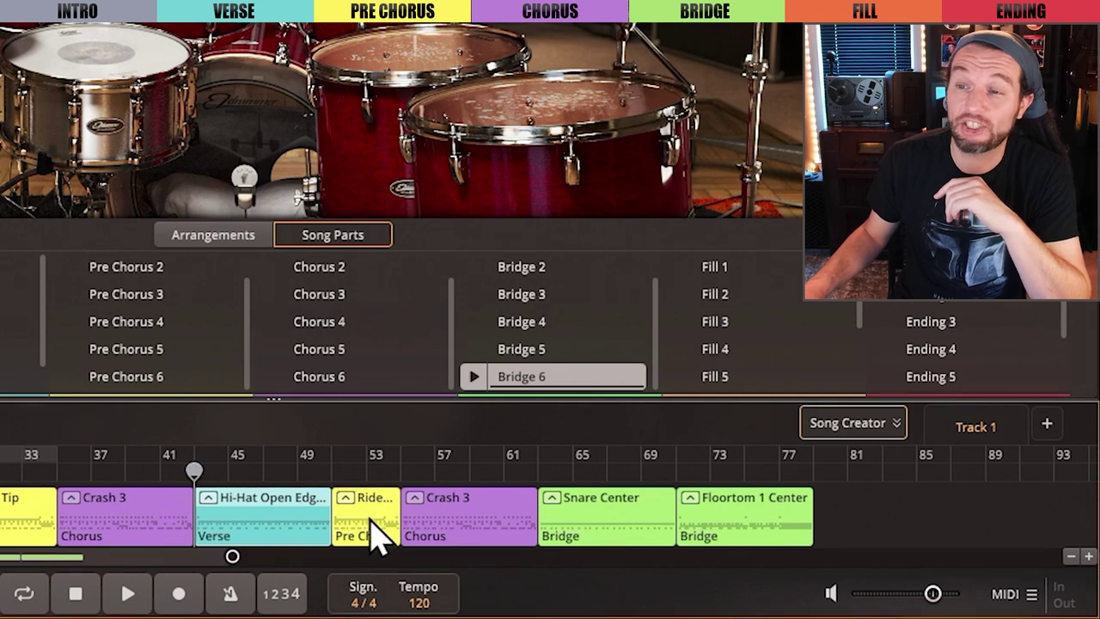
click(471, 529)
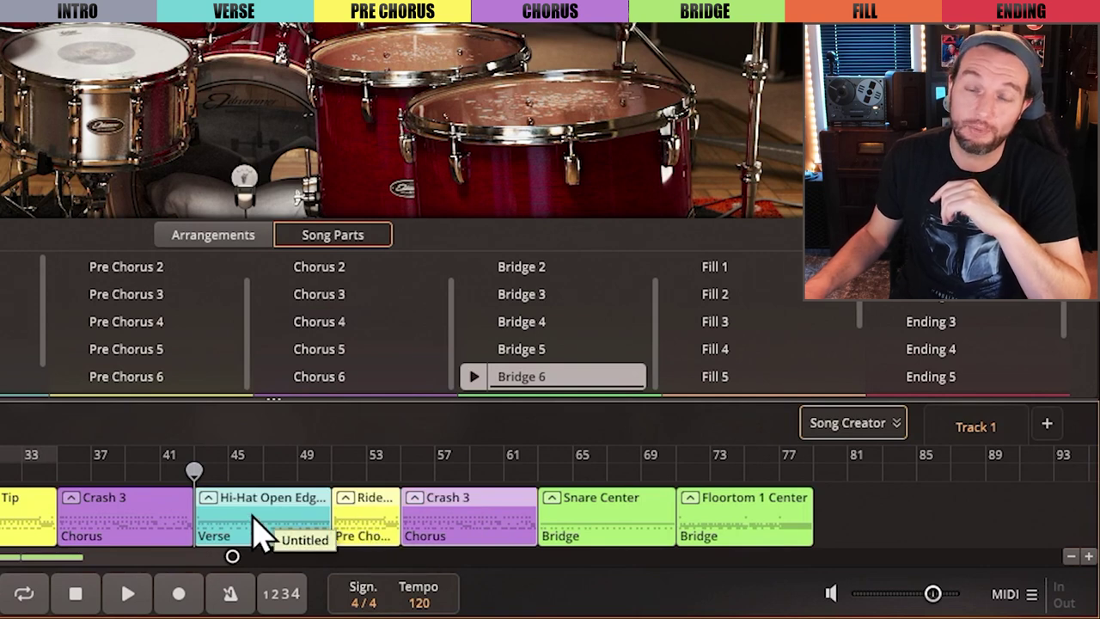
right_click(471, 533)
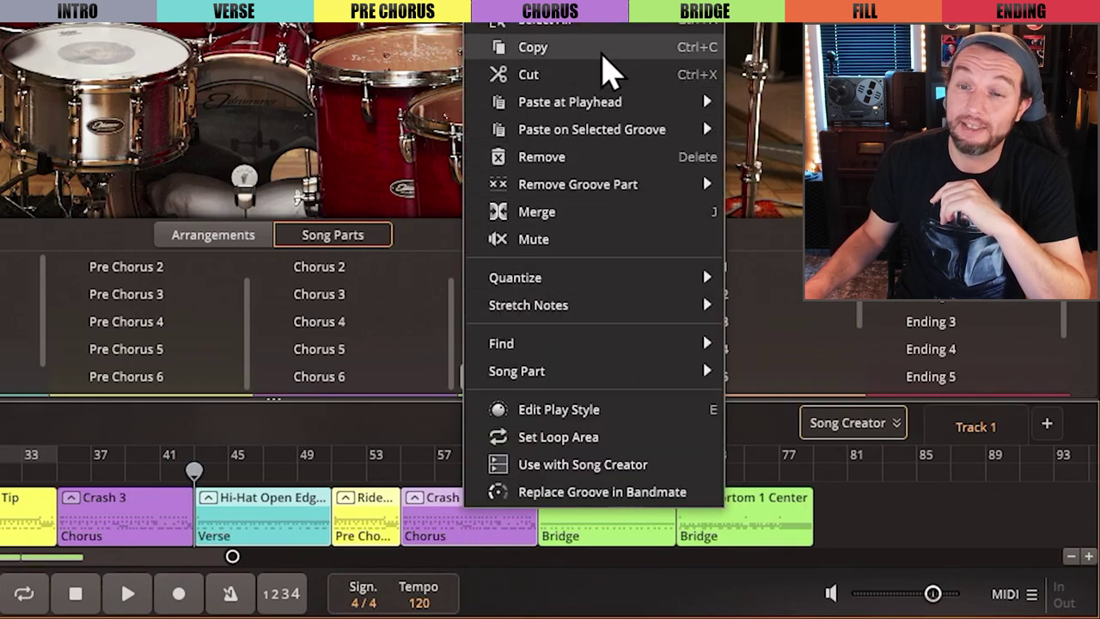
click(612, 51)
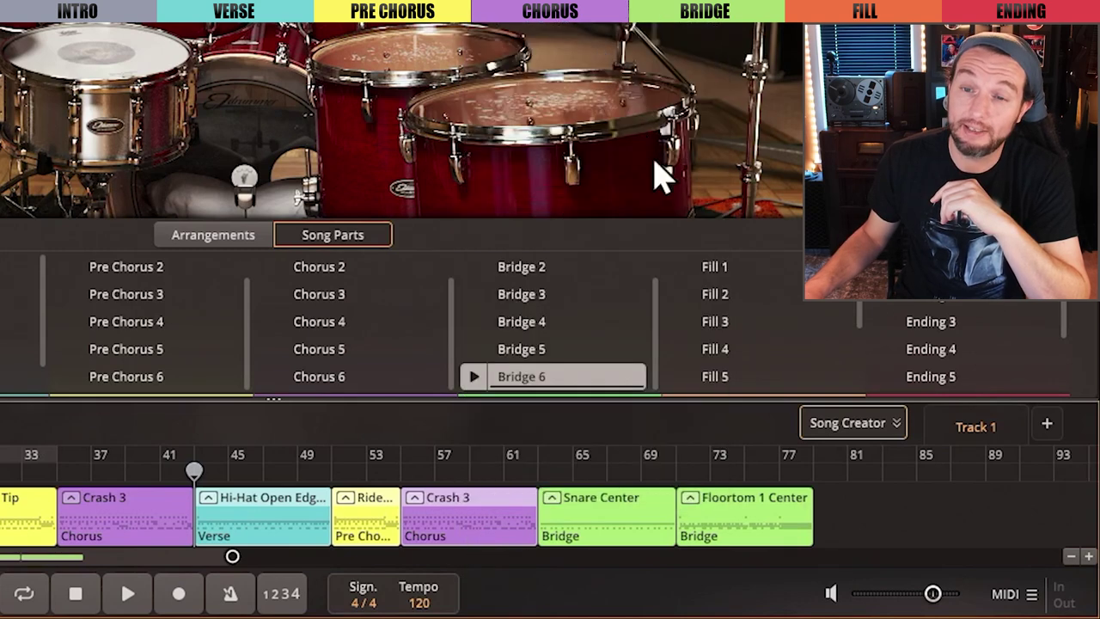
Paste all instruments after the bridge and duplicate the last Chorus, ending near bar 106
right_click(822, 514)
mouse_move(889, 427)
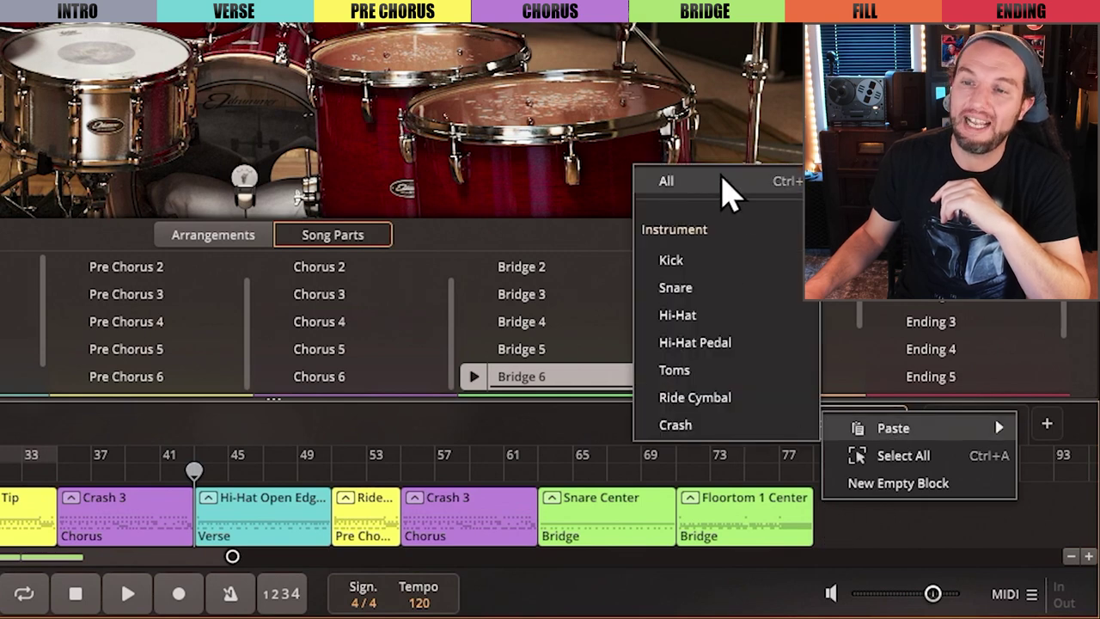
click(721, 193)
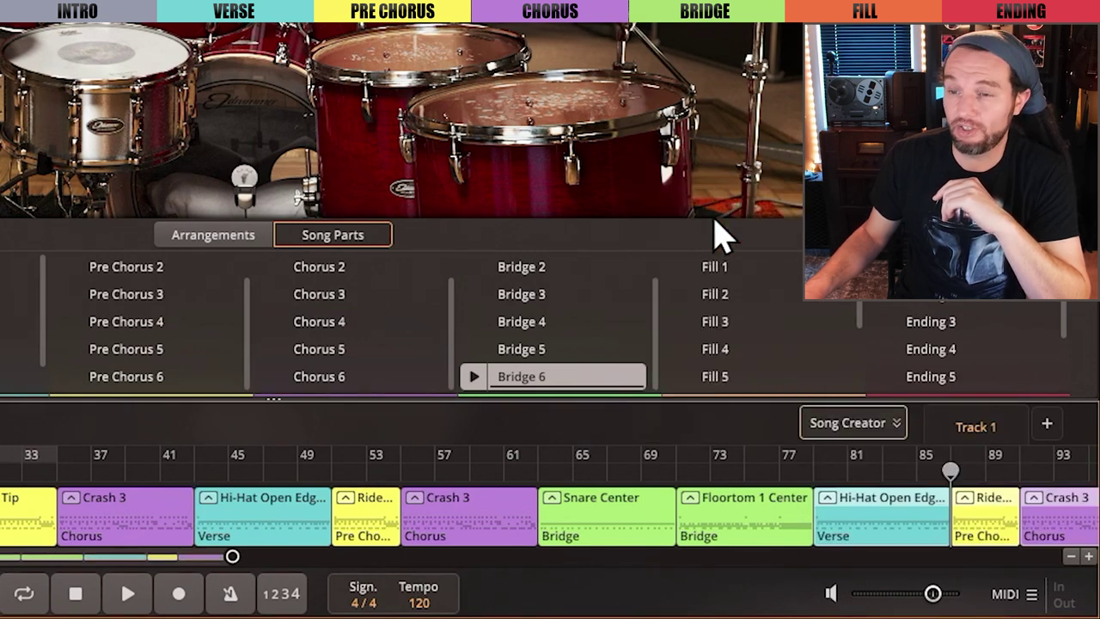
scroll(795, 520, down, 2)
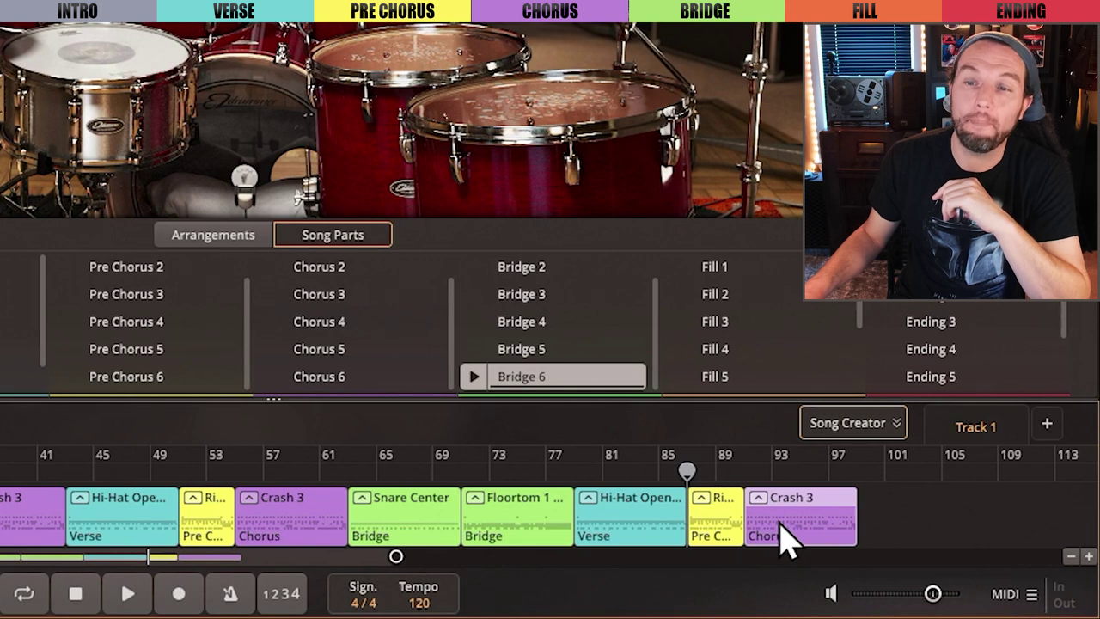
drag(784, 537, 892, 527)
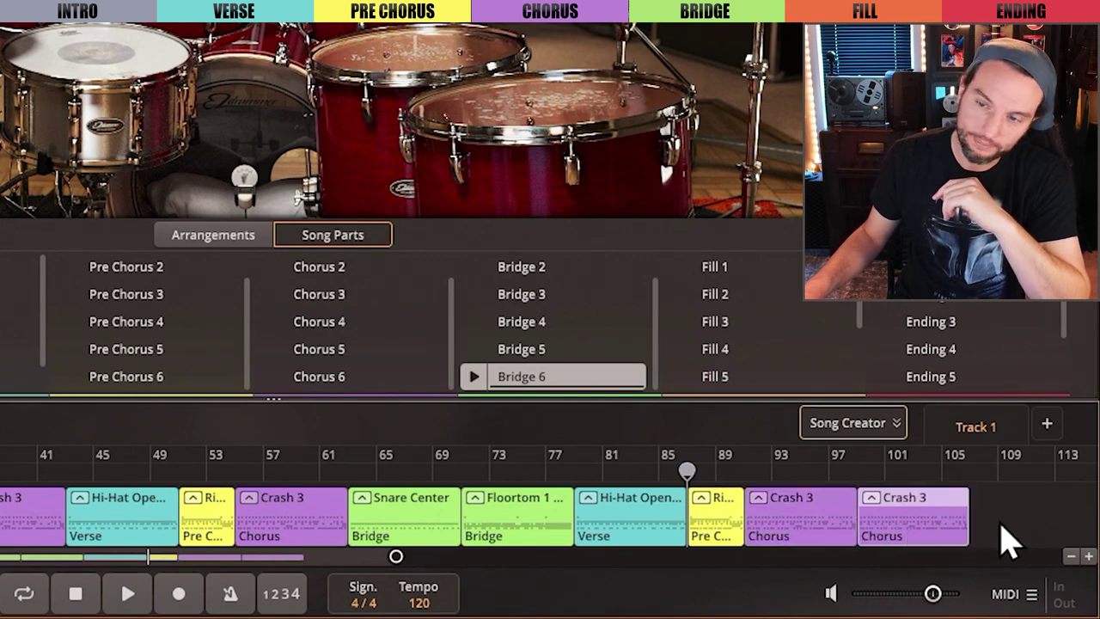
Play back the last bars of the final chorus
click(945, 473)
key(space)
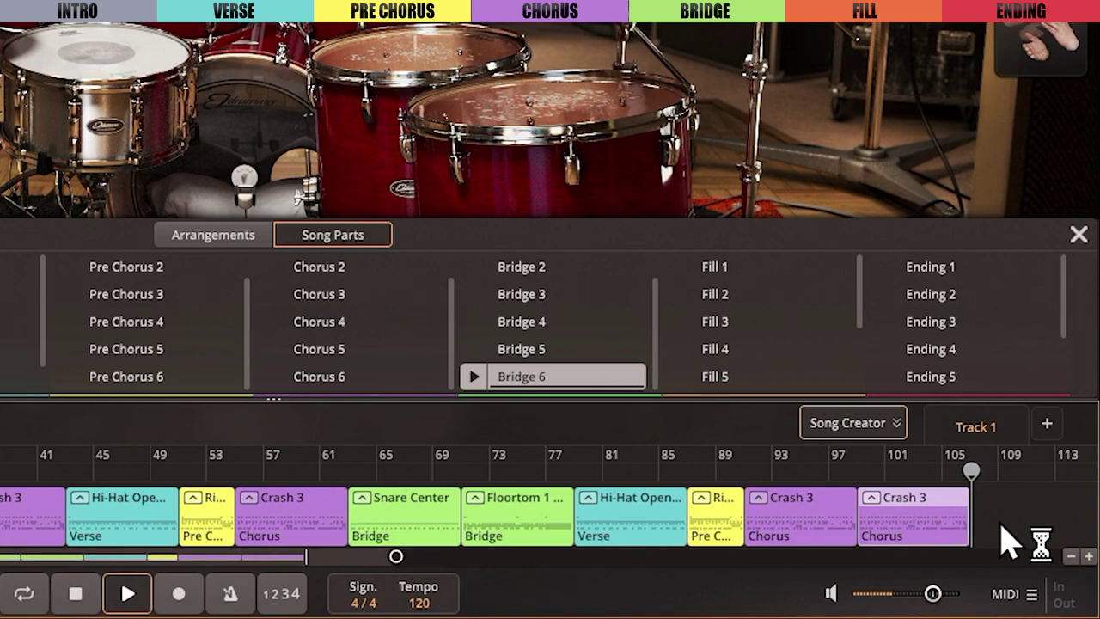
key(space)
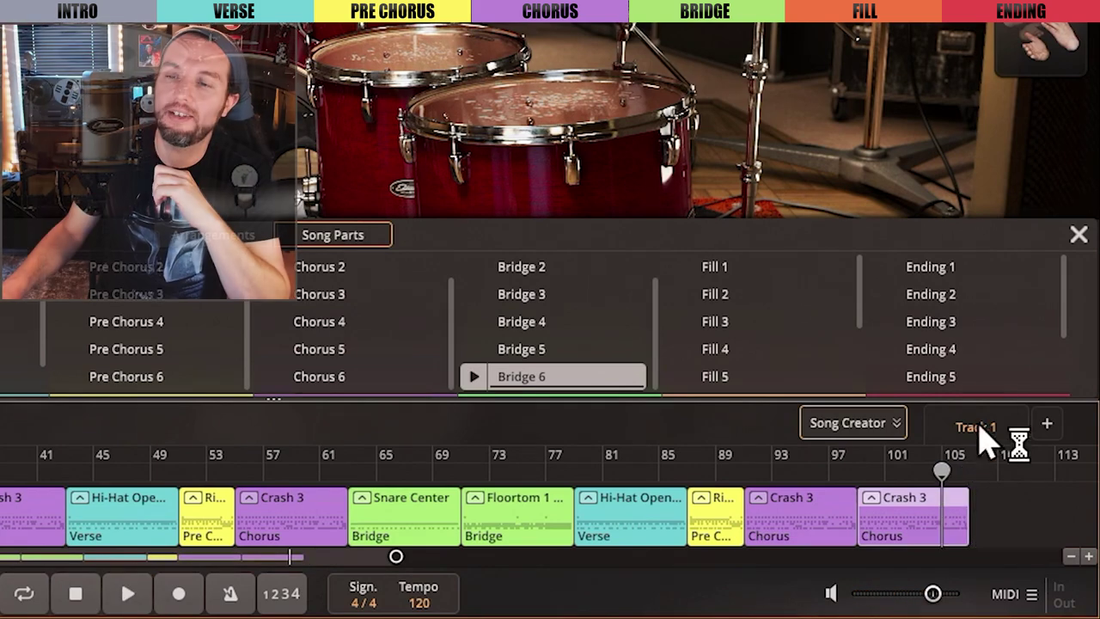
Audition Endings 1 through 4 in Song Parts
click(884, 268)
click(882, 295)
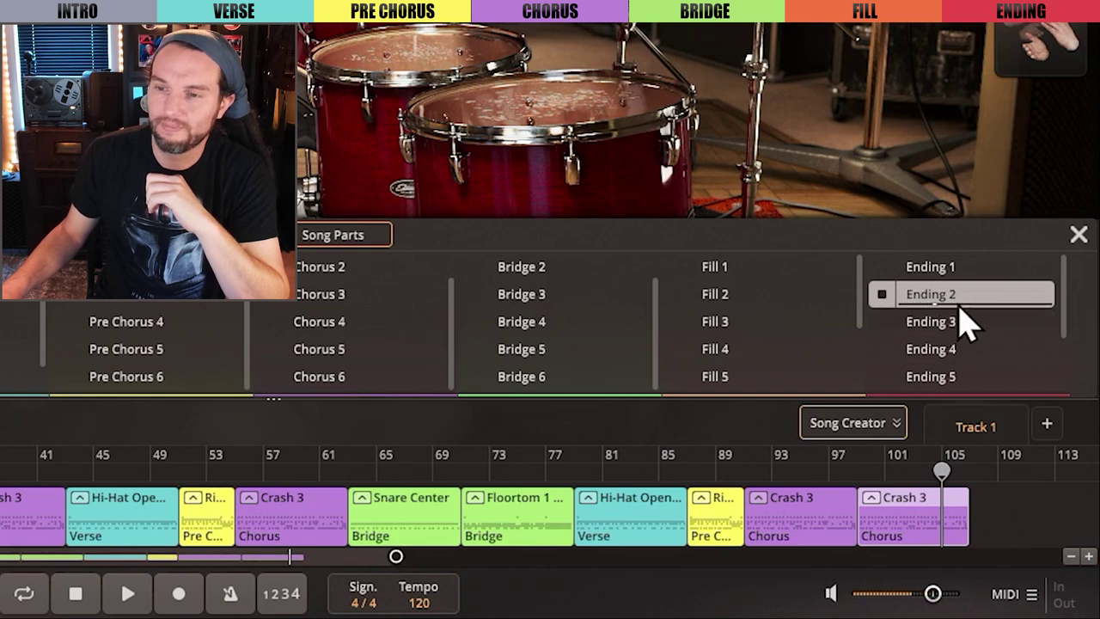
mouse_move(935, 311)
click(881, 321)
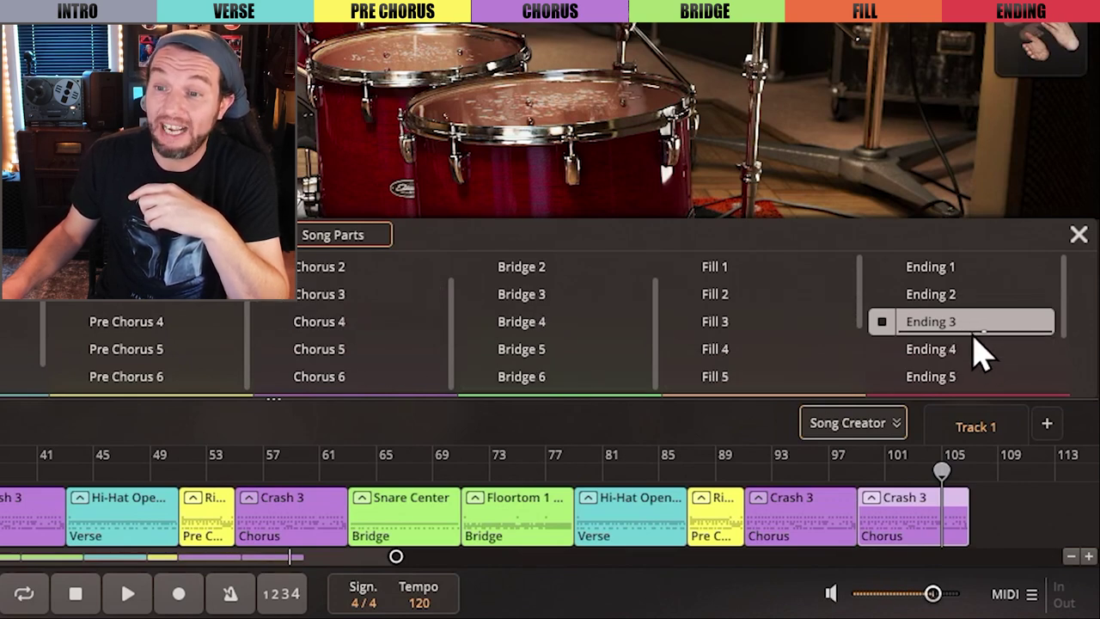
click(883, 349)
scroll(971, 351, down, 1)
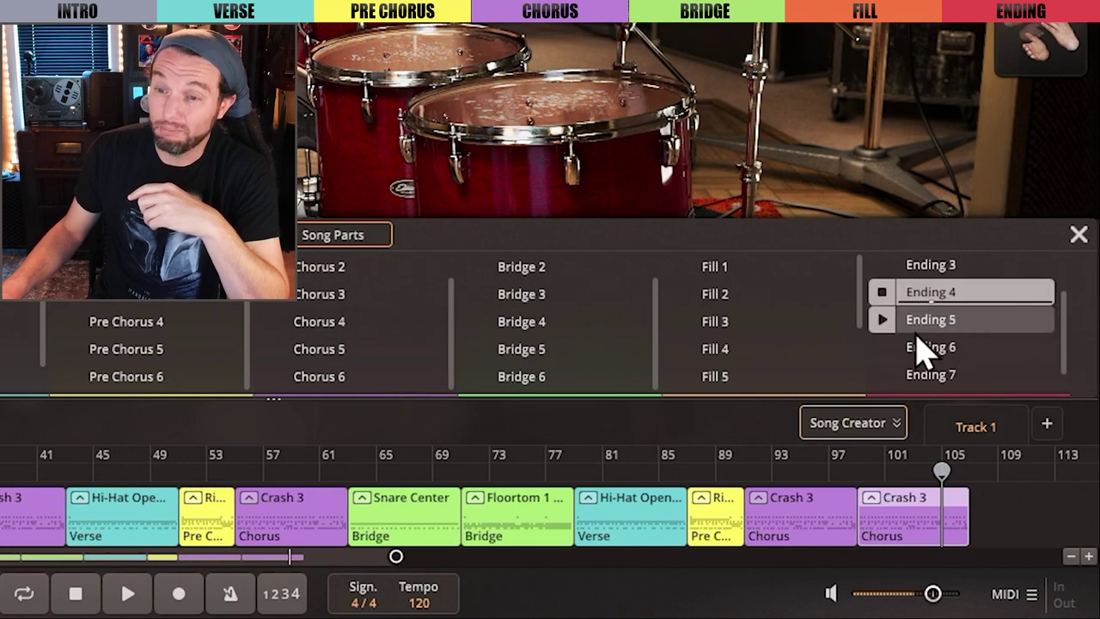
Preview Ending 5, place it after the final chorus near bar 106, and play the transition
click(886, 322)
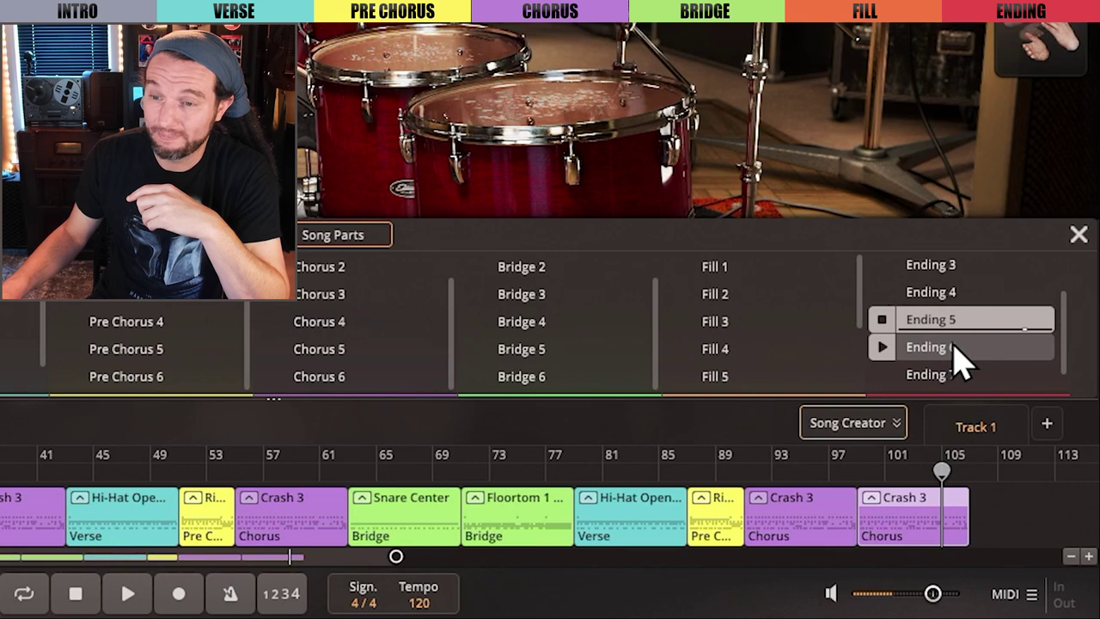
click(883, 320)
drag(971, 421, 1011, 522)
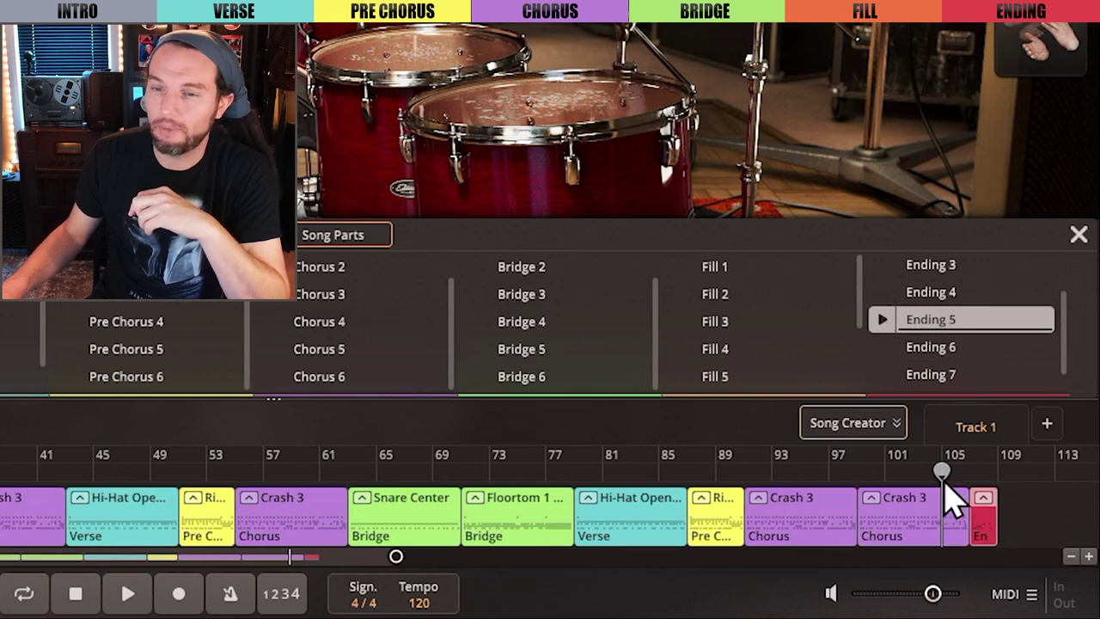
key(space)
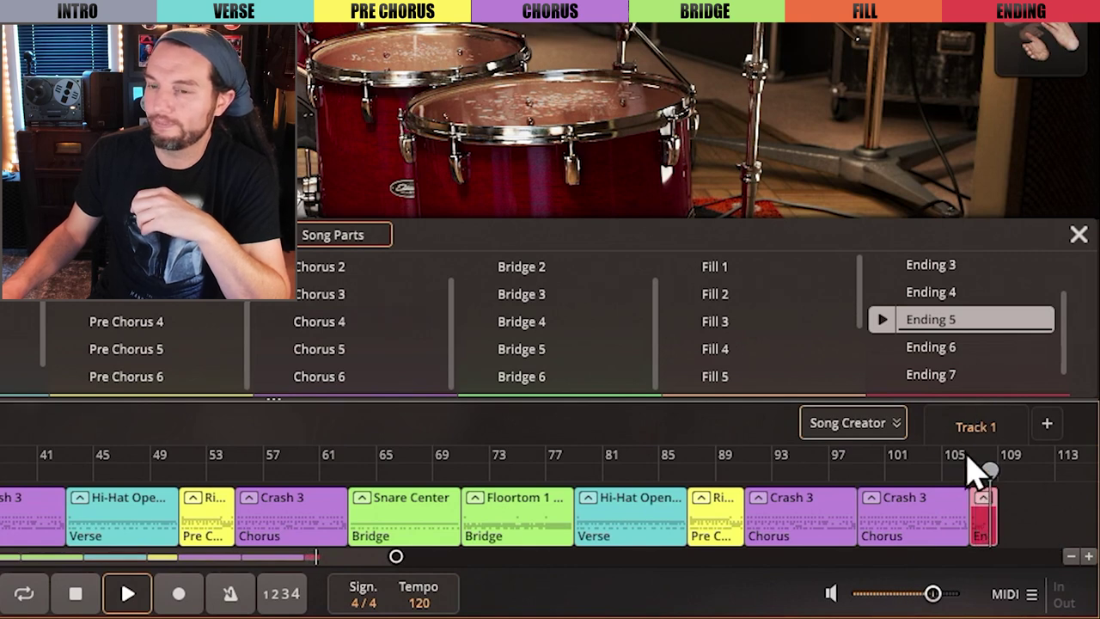
Replace the Ending 5 clip with Ending 1 after the final chorus near bar 106, then play it
key(space)
right_click(989, 525)
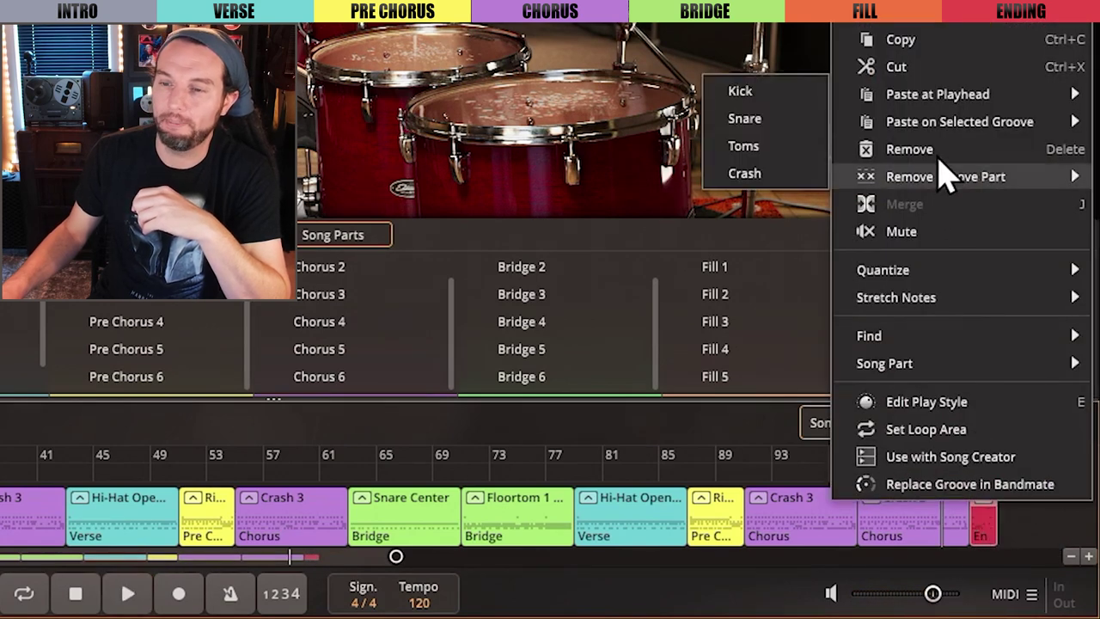
click(911, 148)
drag(927, 273, 967, 486)
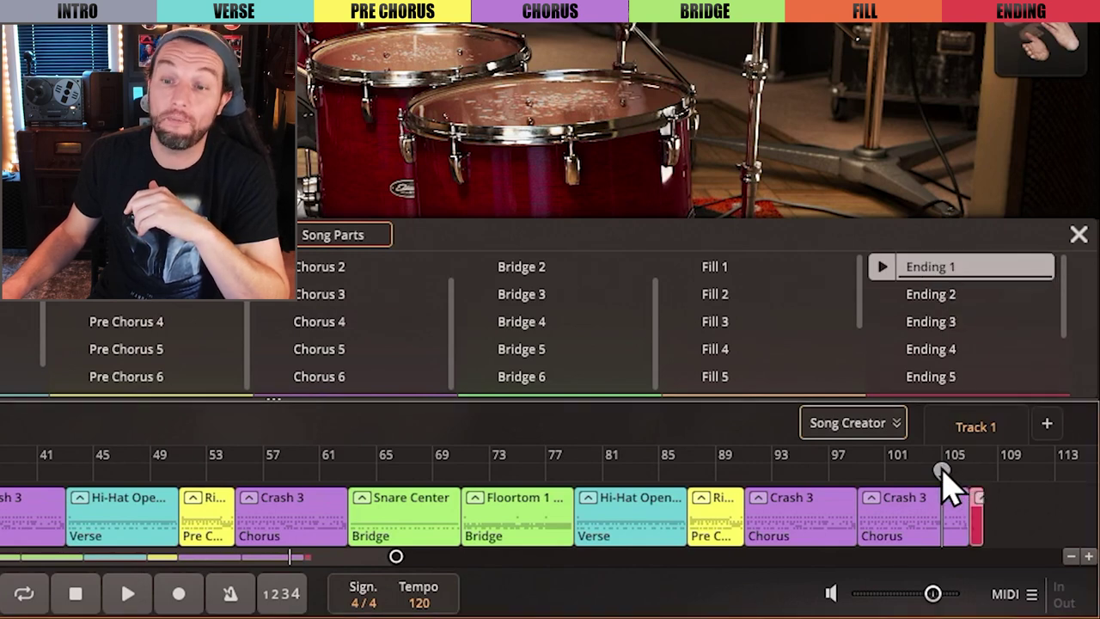
key(space)
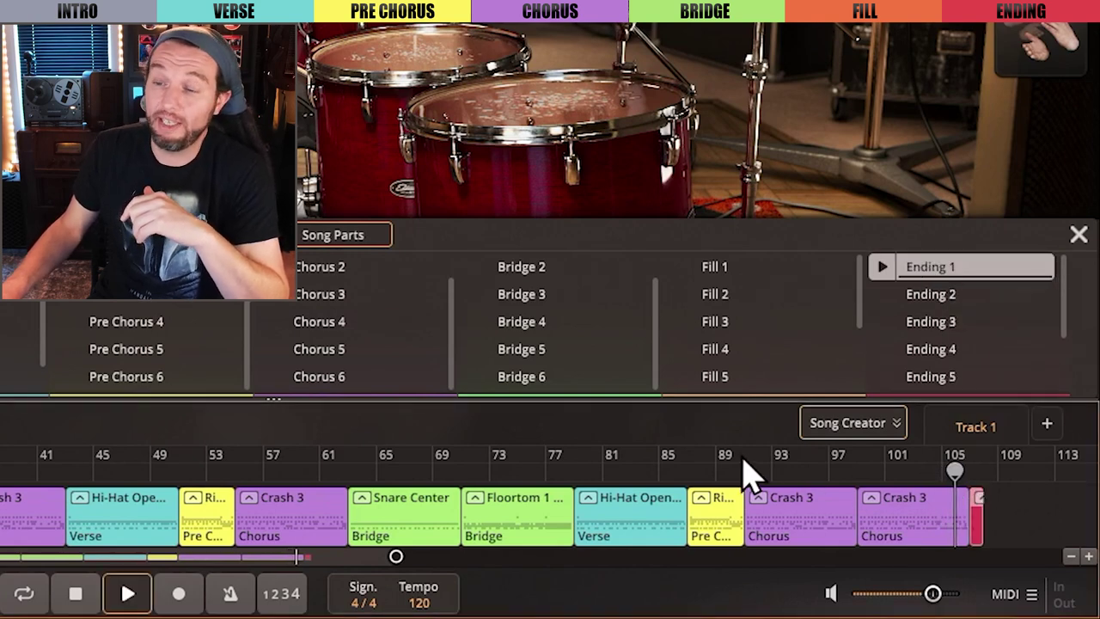